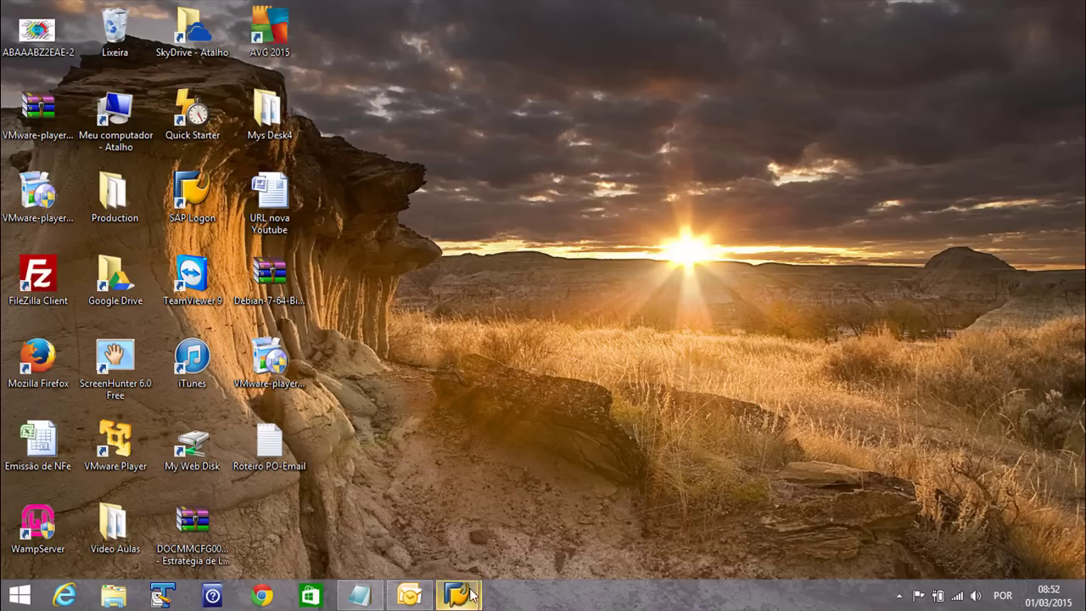
Bring the SAP Easy Access window forward from its taskbar thumbnail
mouse_move(458, 592)
click(538, 534)
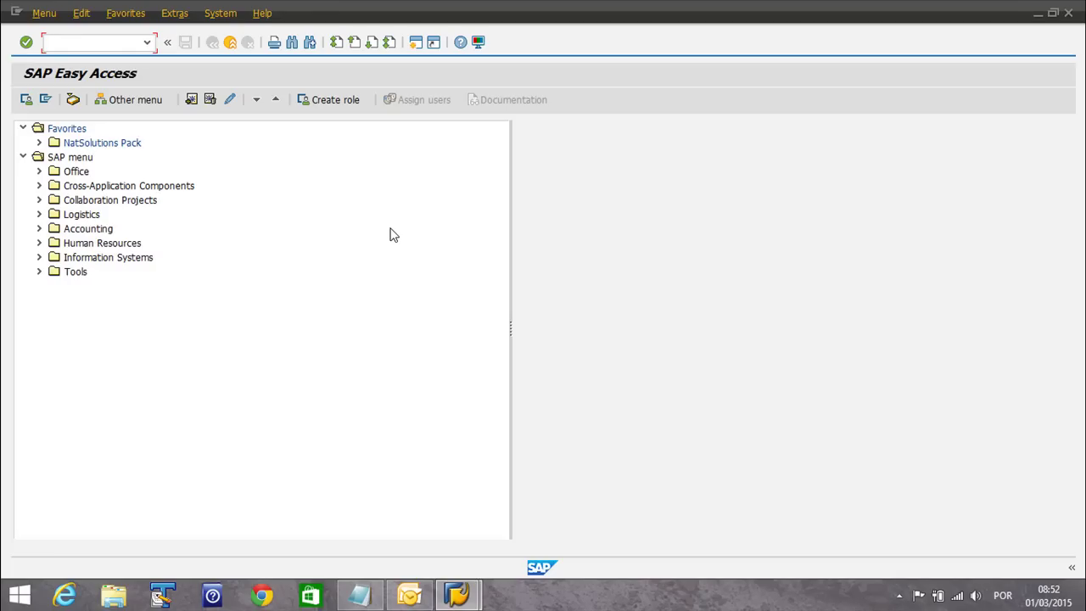
Start ME21N with the recent vendor, purchasing organization 0100 and company code SN01
text(me21n)
key(Return)
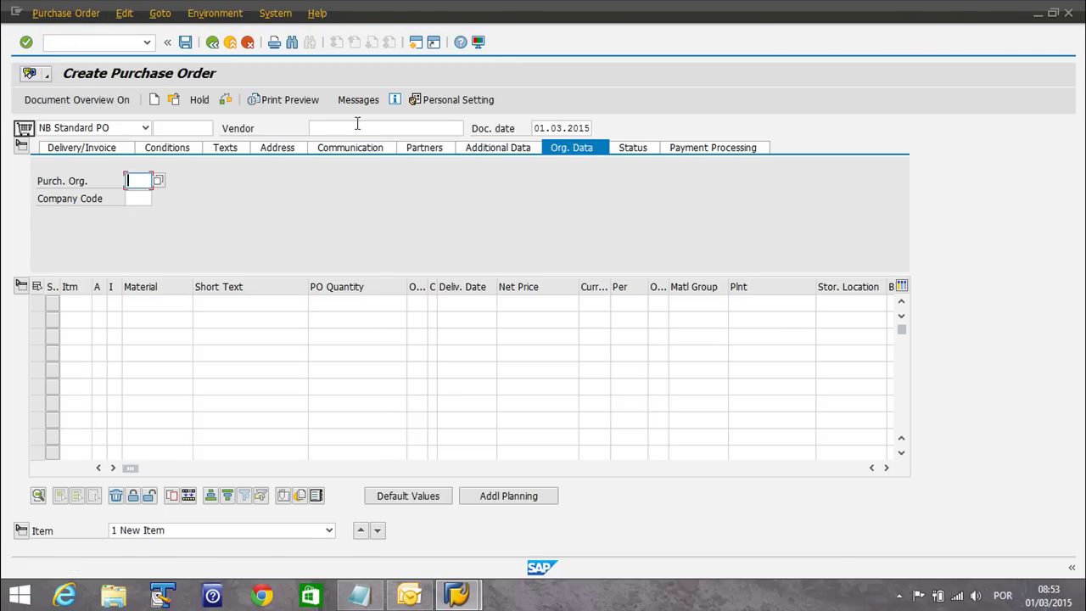
click(357, 128)
click(347, 141)
click(132, 182)
click(133, 193)
click(133, 197)
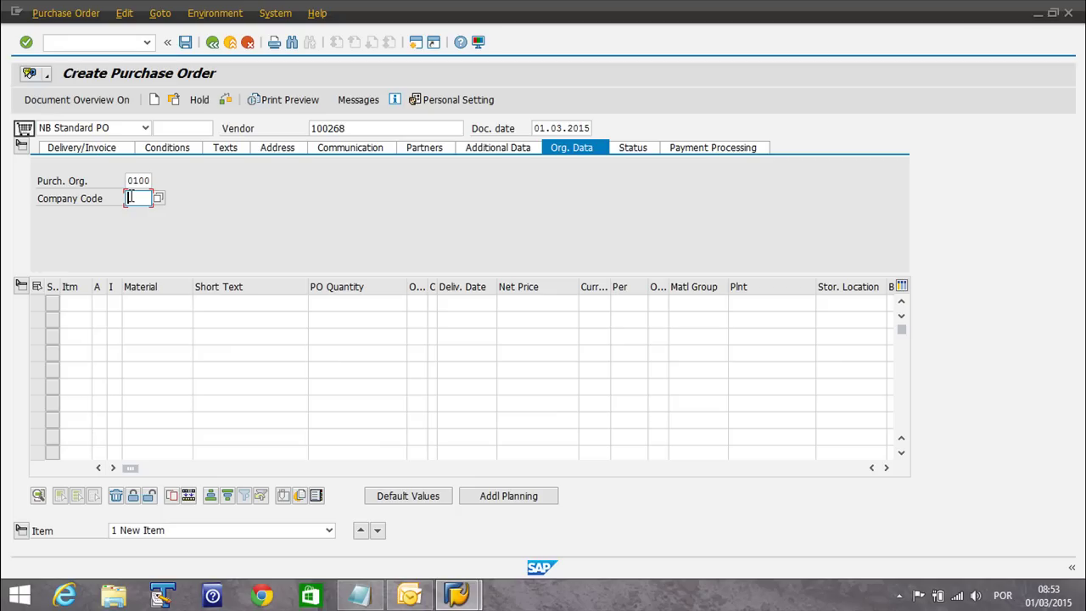
click(138, 212)
Enter item 10 with material 1697 at plant 0100
click(147, 301)
click(156, 319)
click(797, 304)
click(746, 318)
key(Return)
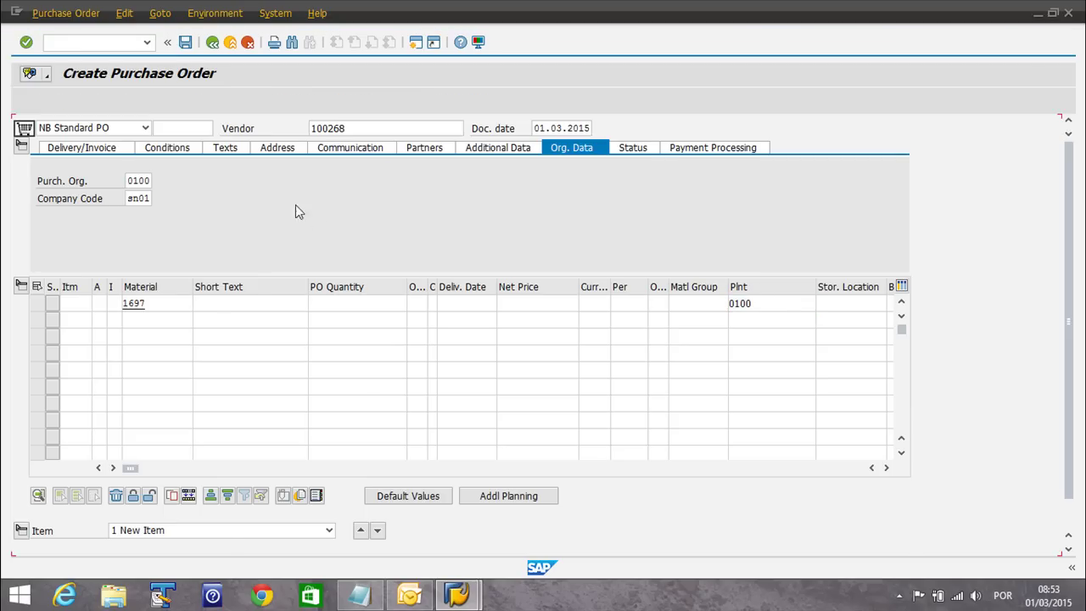
Set purchasing group 888 and an item quantity of 1
click(136, 198)
click(150, 214)
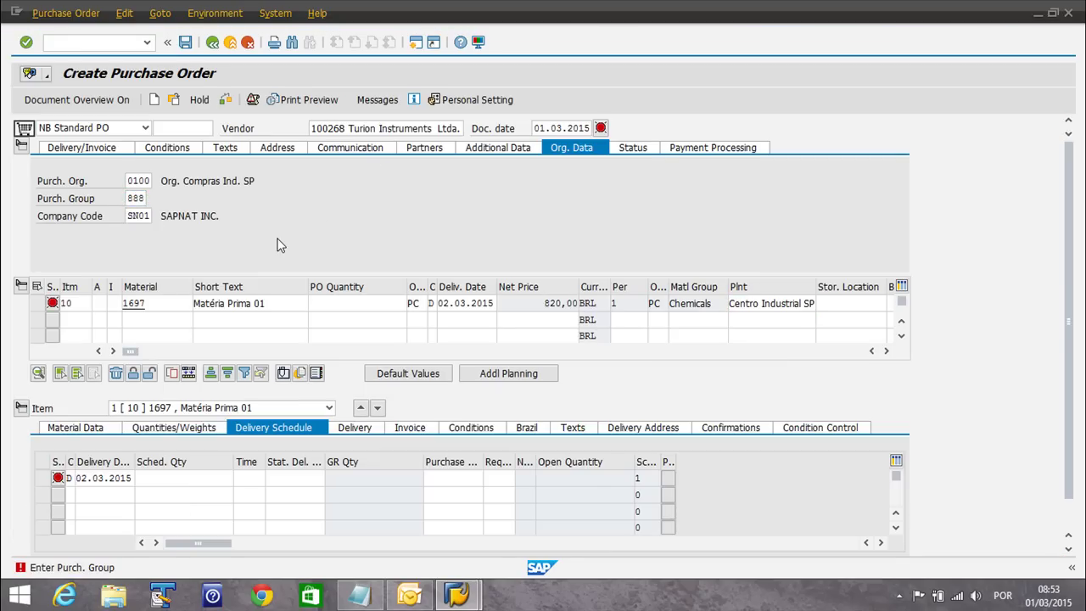
key(Return)
text(1)
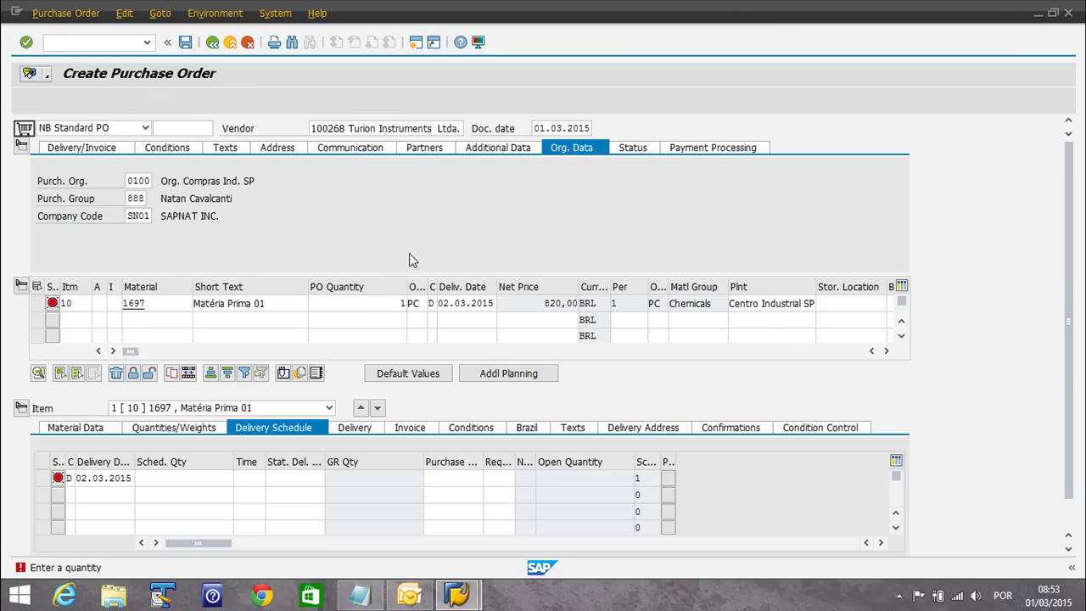
key(Return)
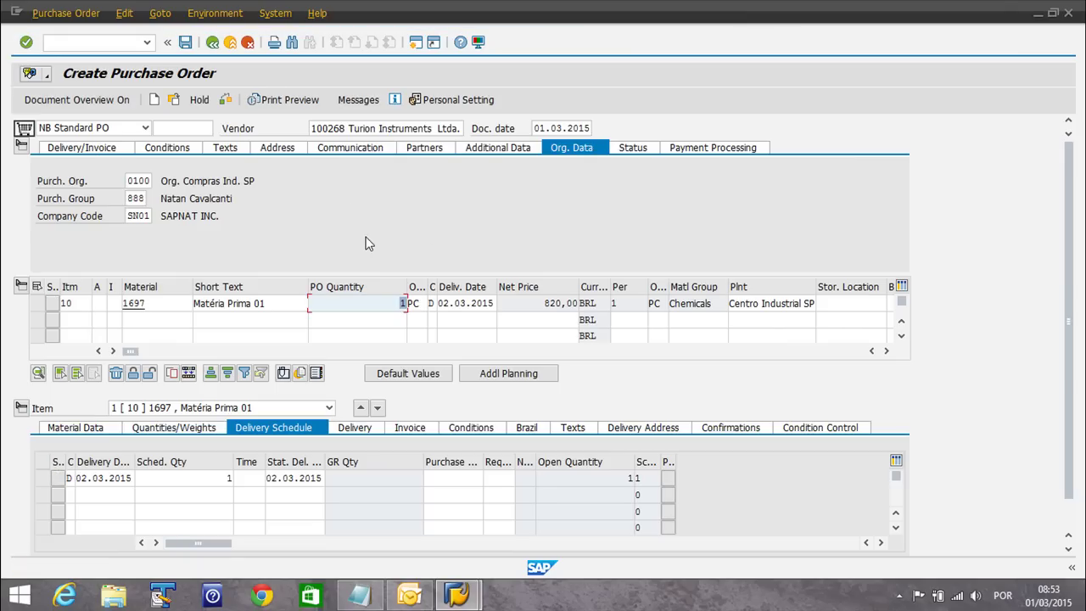
click(355, 105)
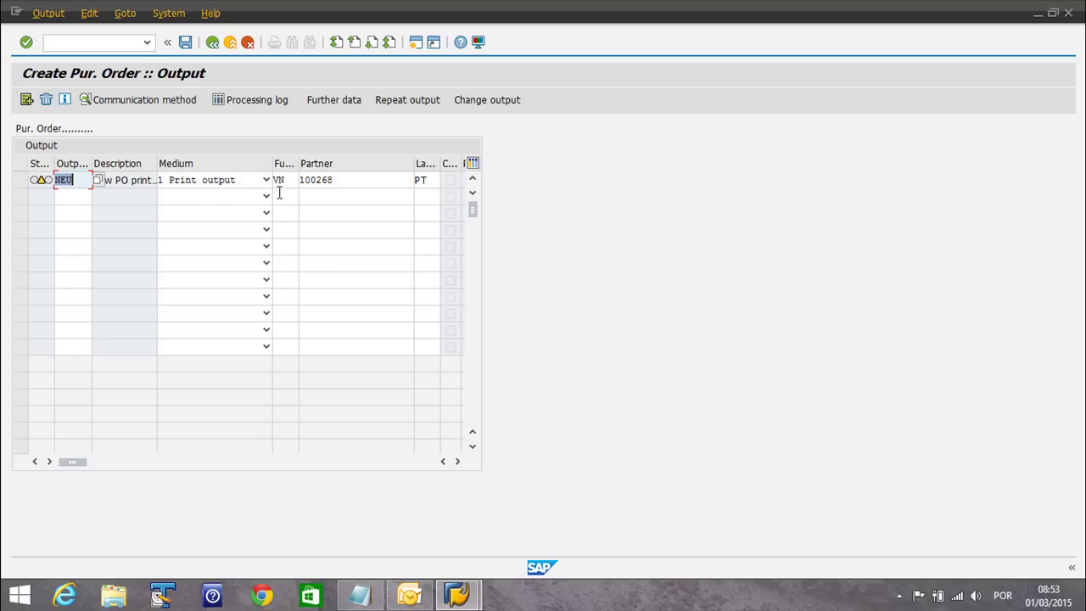
click(136, 178)
drag(92, 163, 119, 164)
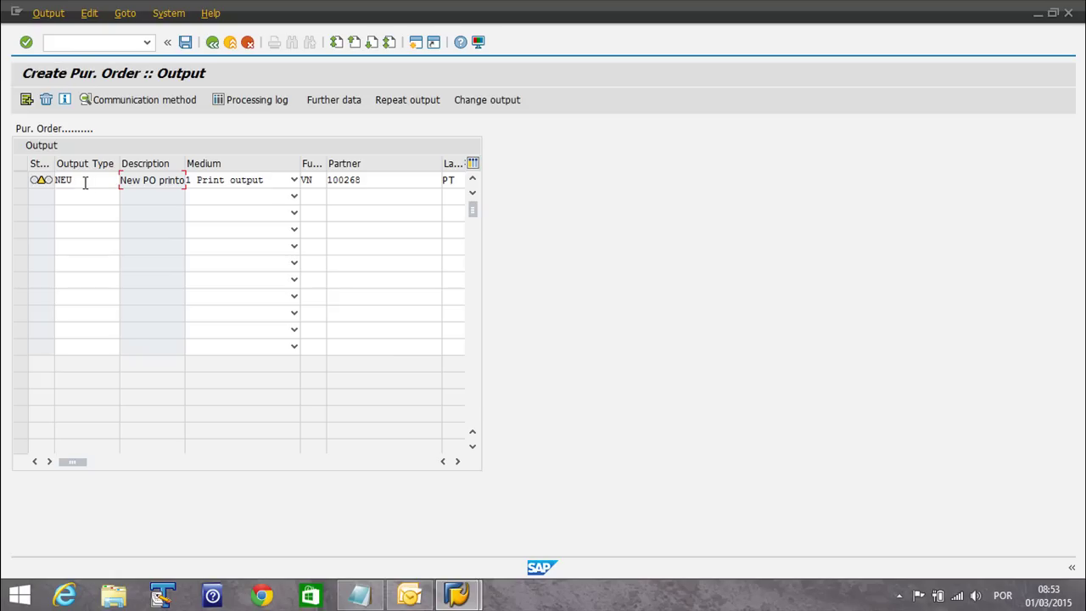
double_click(81, 180)
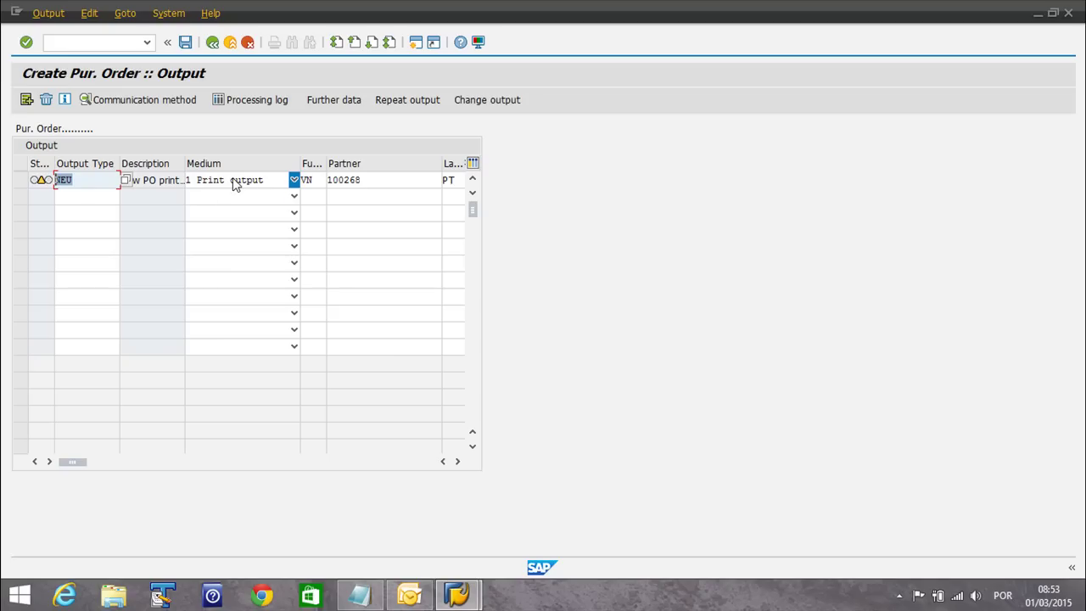
click(340, 187)
drag(394, 184, 290, 177)
click(20, 182)
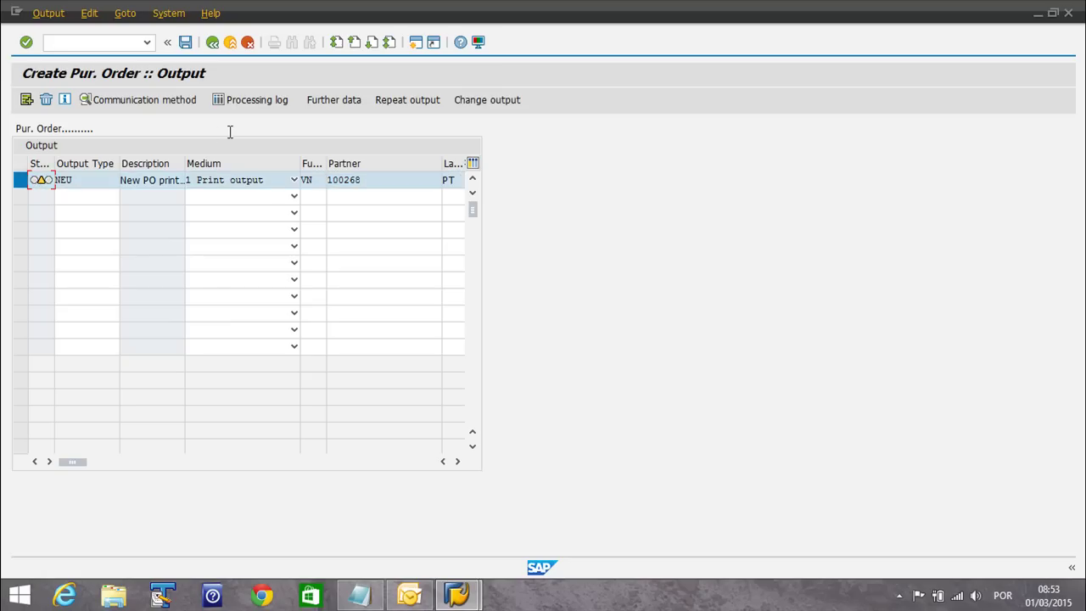
click(138, 106)
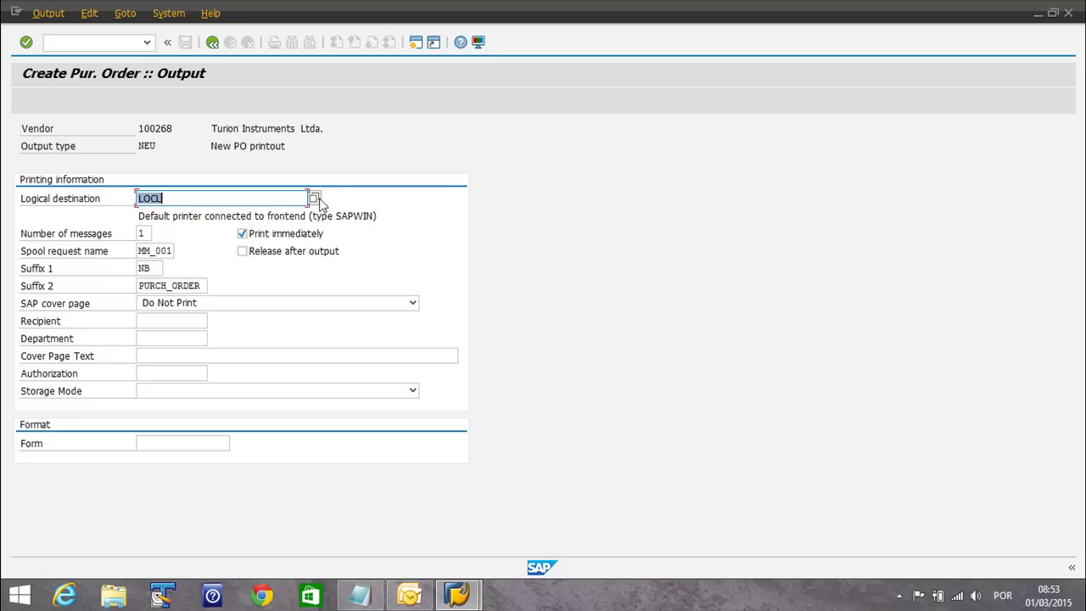
click(214, 199)
click(213, 42)
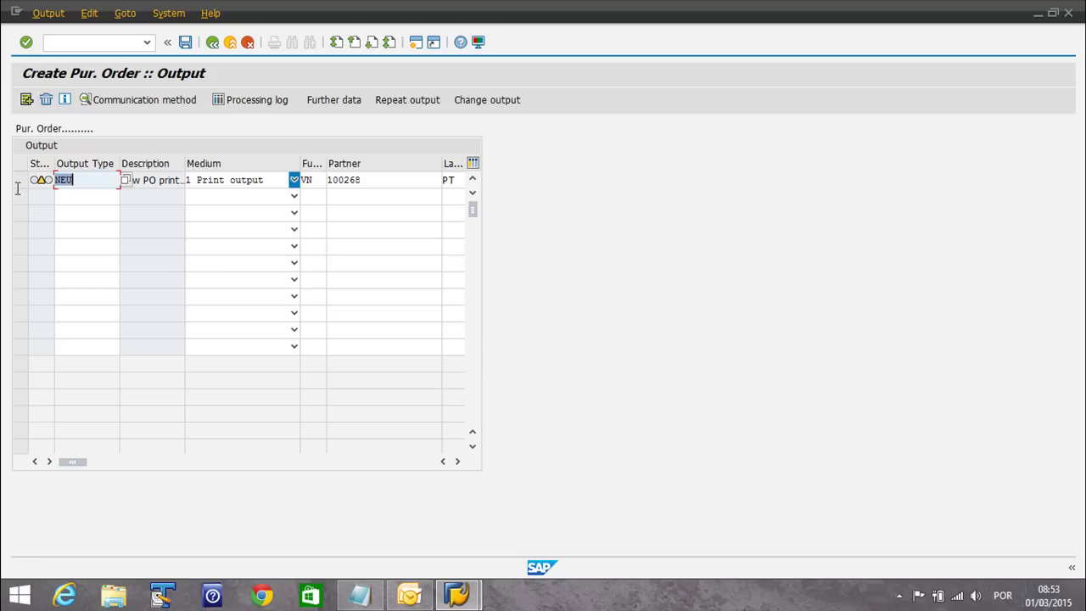
click(20, 182)
click(154, 99)
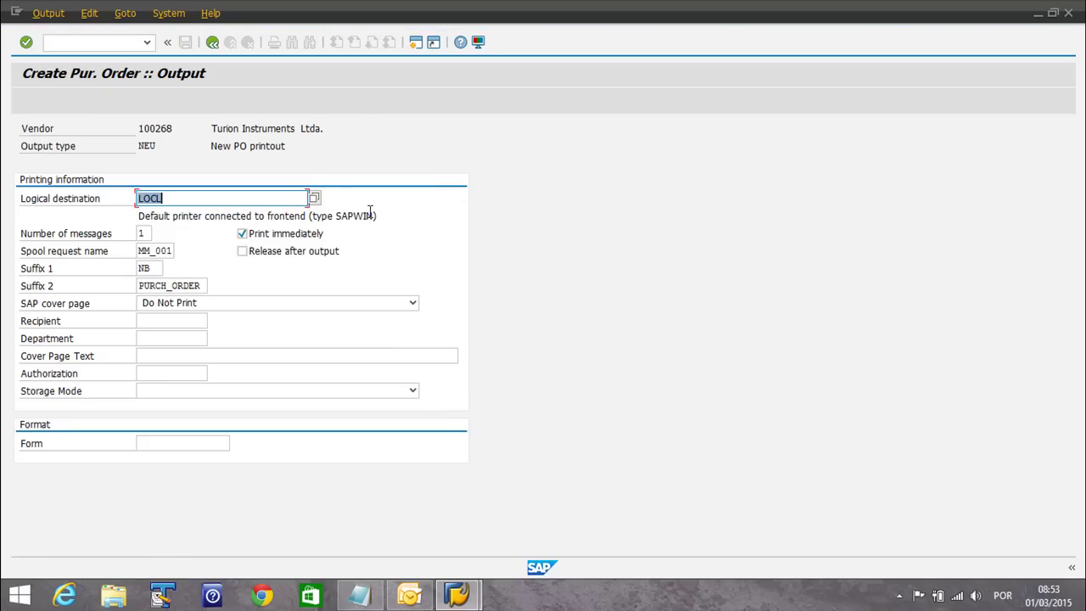
click(211, 43)
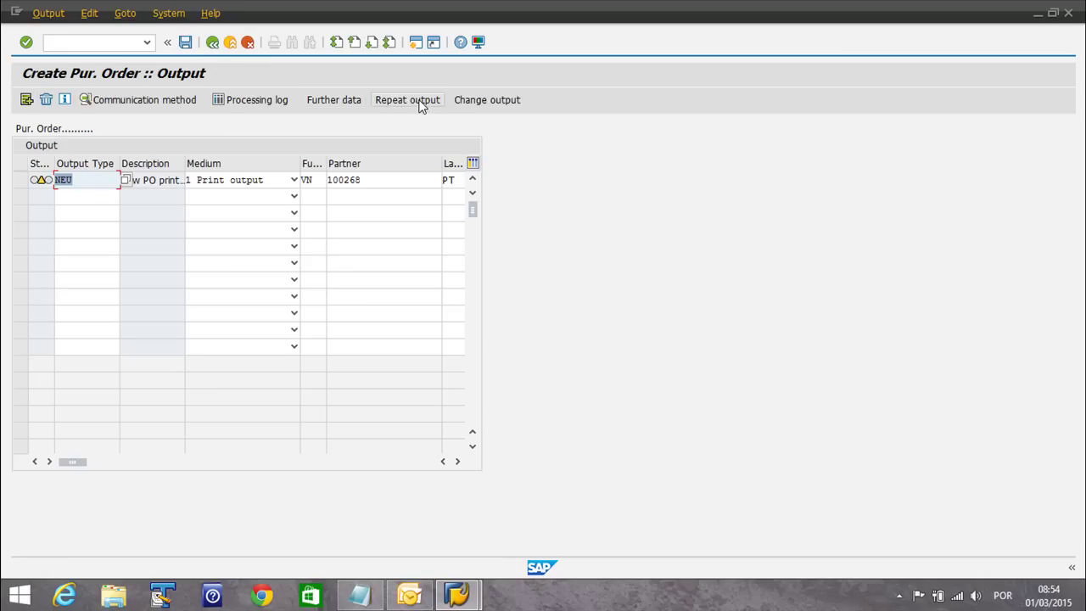
click(21, 182)
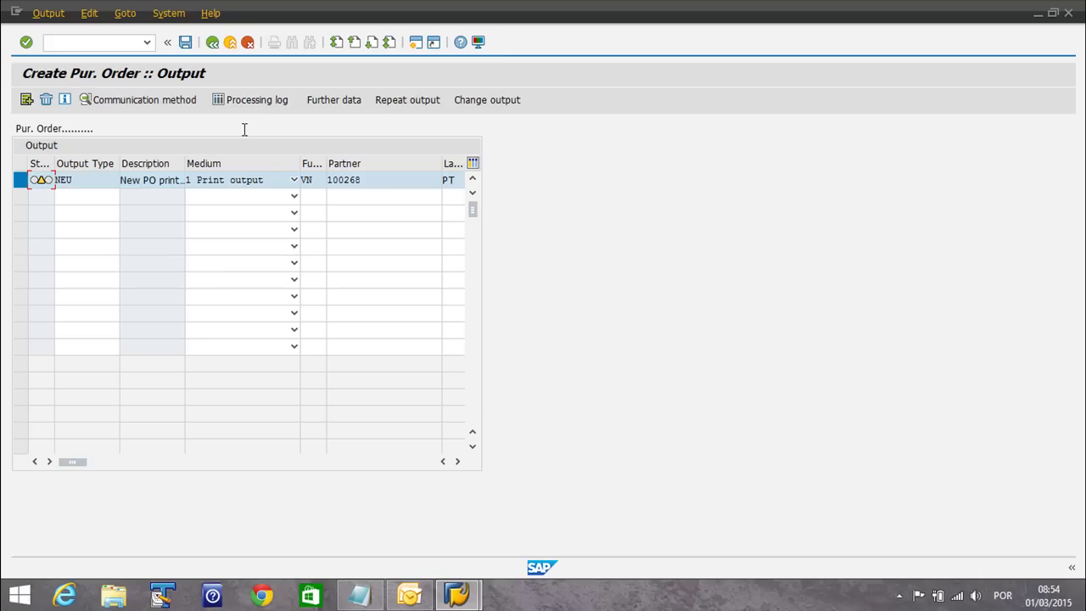
click(322, 104)
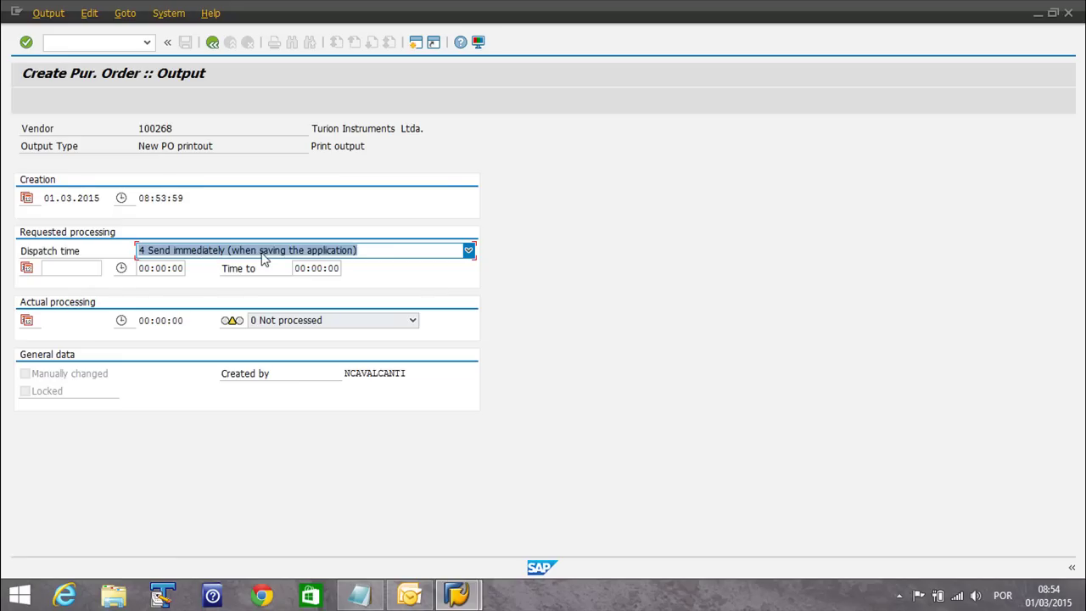
click(212, 43)
click(212, 42)
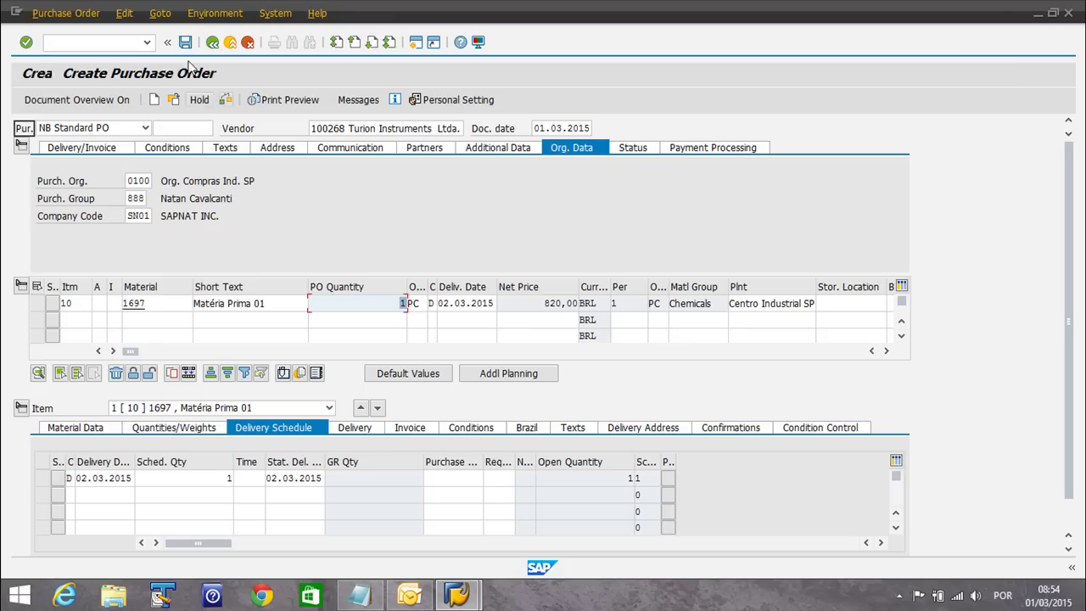
Save the purchase order with Ctrl+S and bring up the SAPLPD print-daemon log
key(ctrl+s)
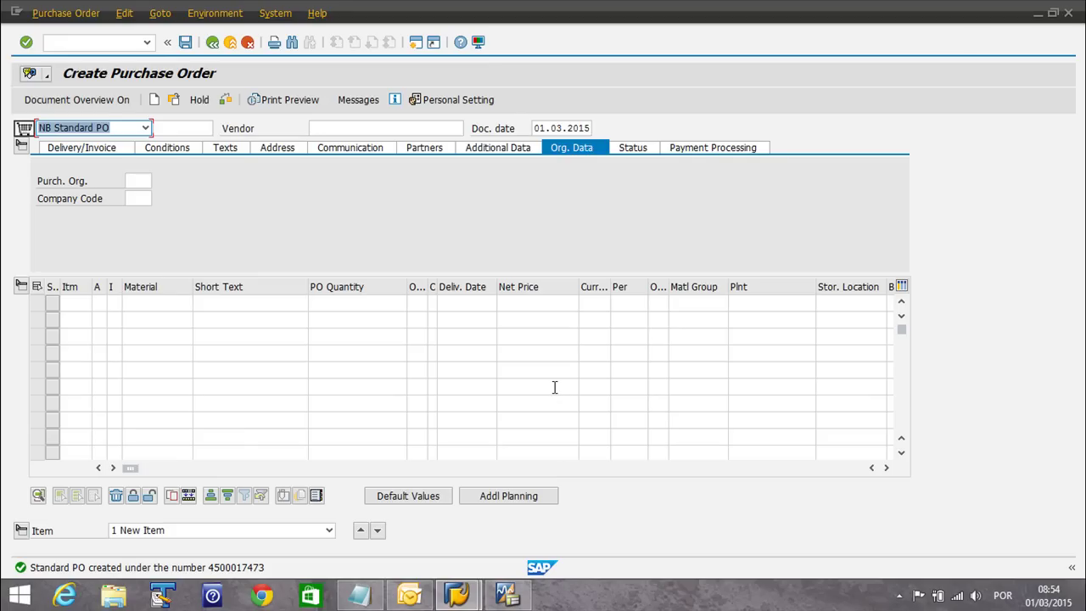
click(506, 594)
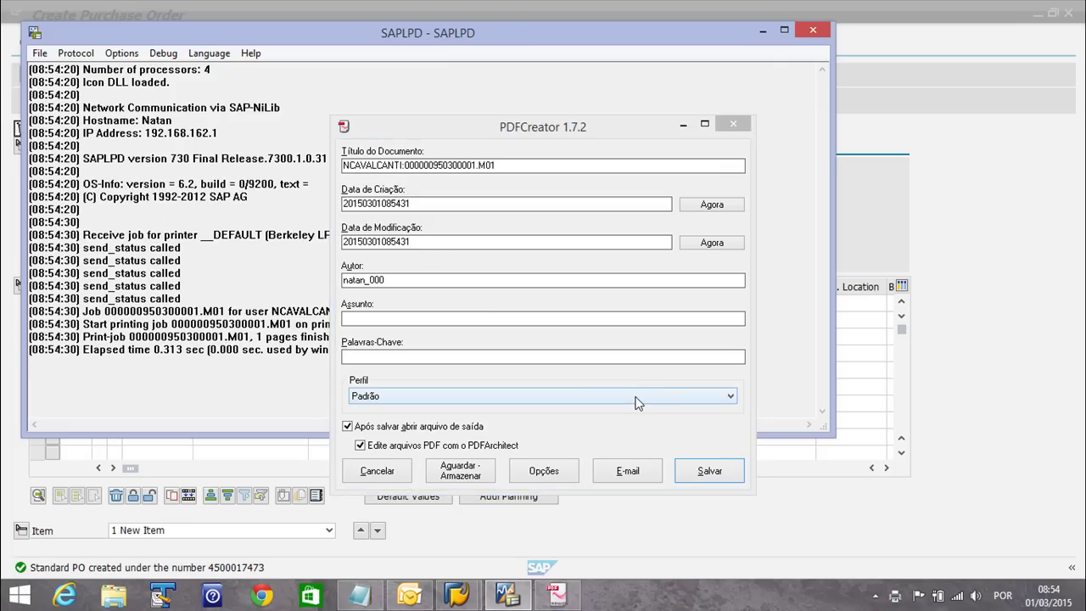
Confirm Salvar in PDFCreator and in the Salvar como dialog to store 000000950300001.M01 on the desktop
click(709, 472)
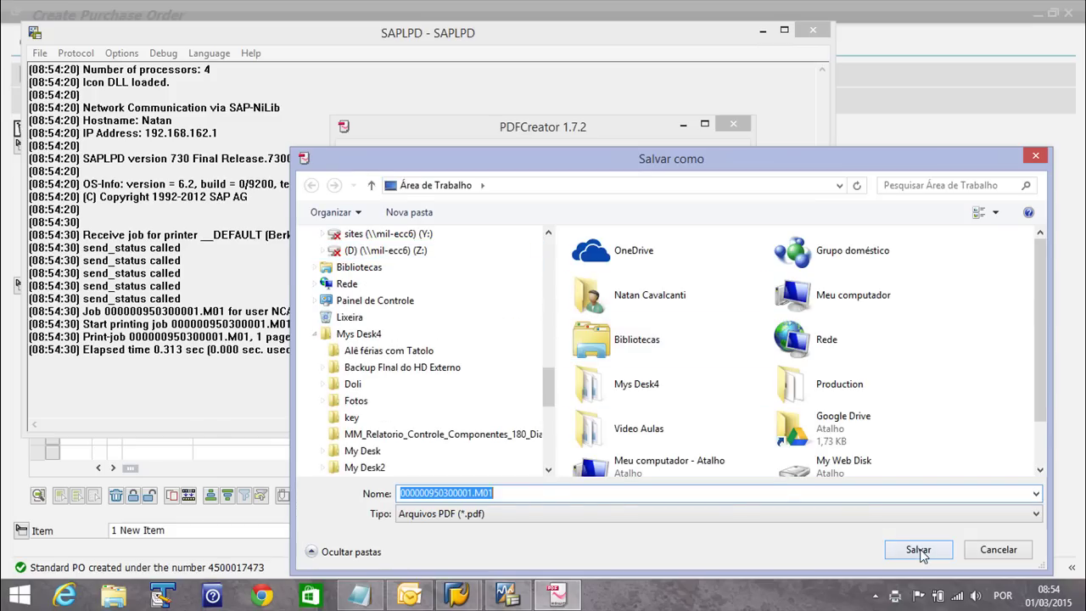
click(918, 549)
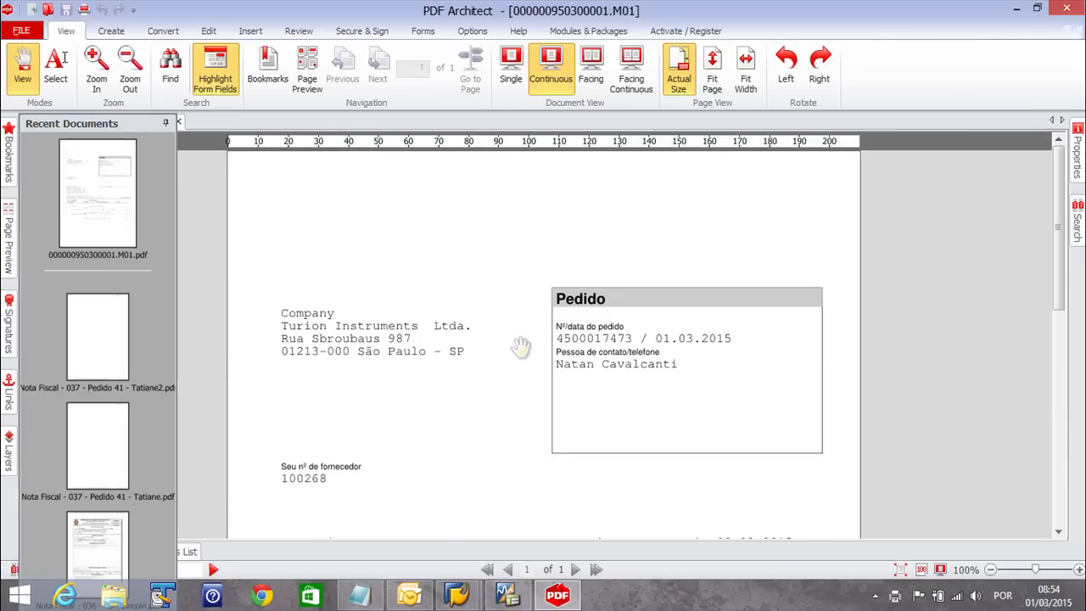
Scroll through the order PDF's header and item totals in PDF Architect, then close it
scroll(543, 356, down, 5)
scroll(592, 375, up, 5)
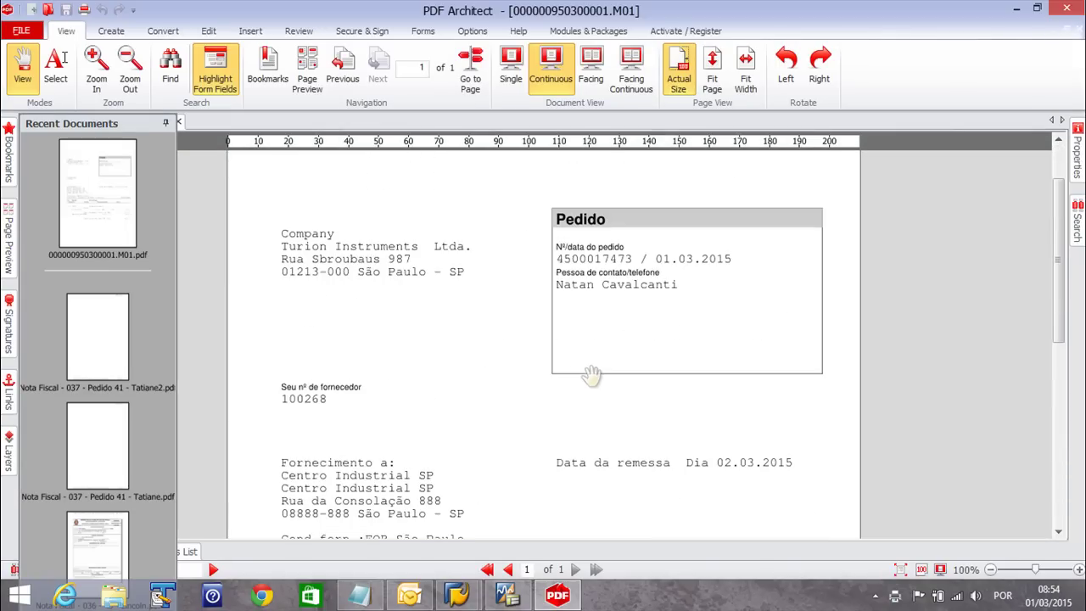
scroll(582, 368, down, 4)
scroll(607, 394, up, 5)
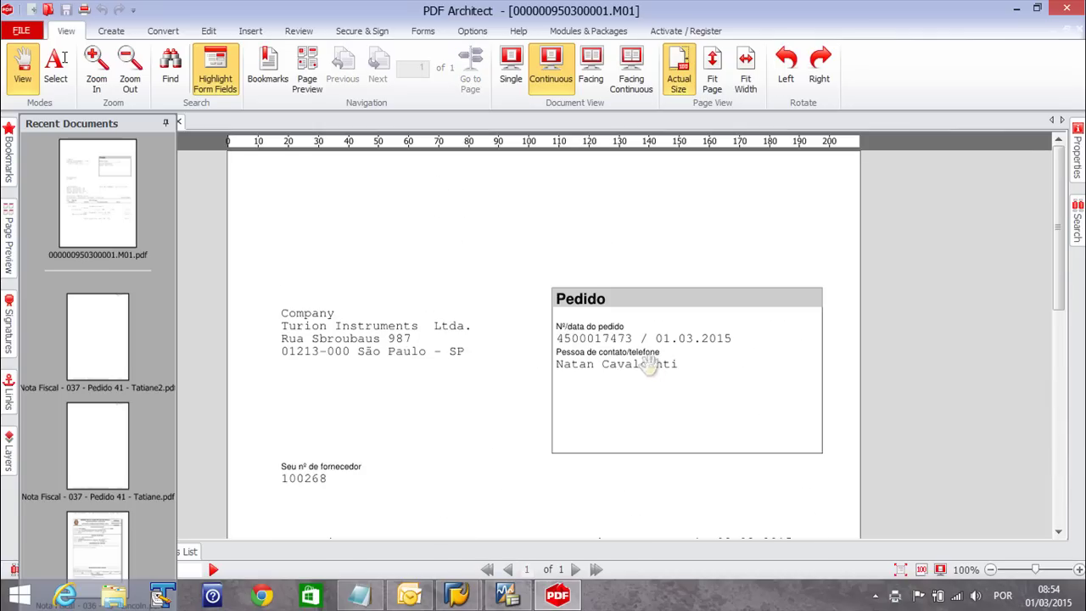
scroll(577, 341, down, 5)
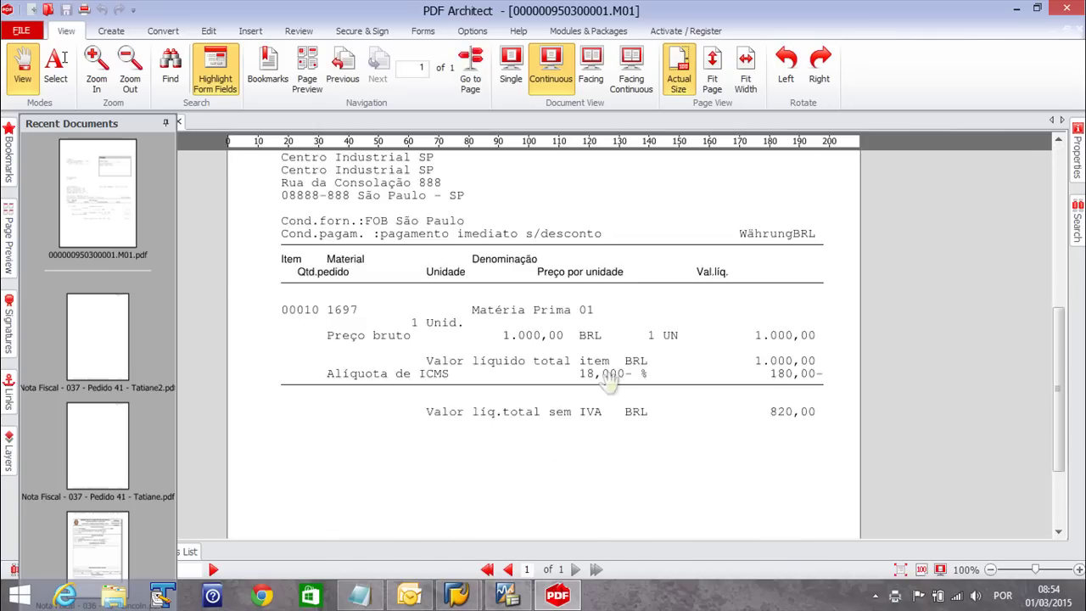
scroll(456, 327, up, 3)
scroll(585, 366, up, 3)
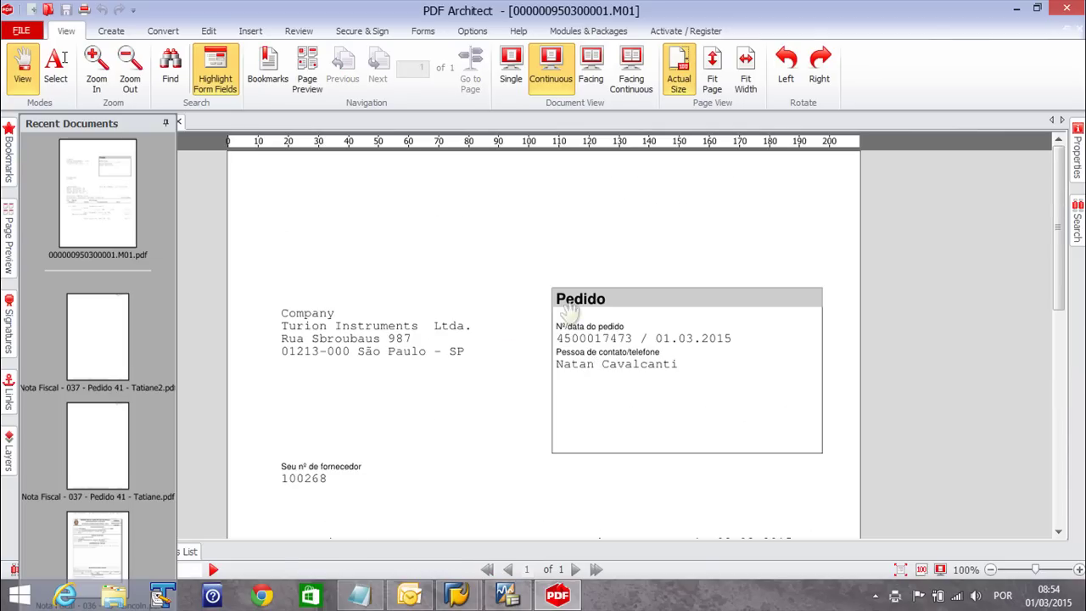
scroll(516, 379, down, 3)
scroll(543, 382, down, 1)
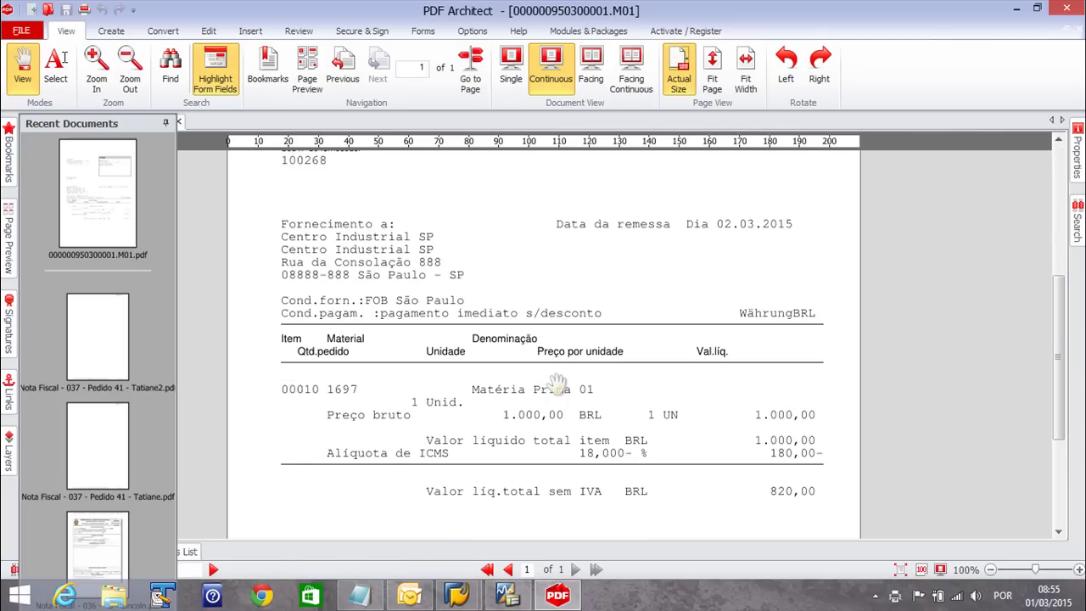
scroll(557, 384, up, 4)
click(1070, 11)
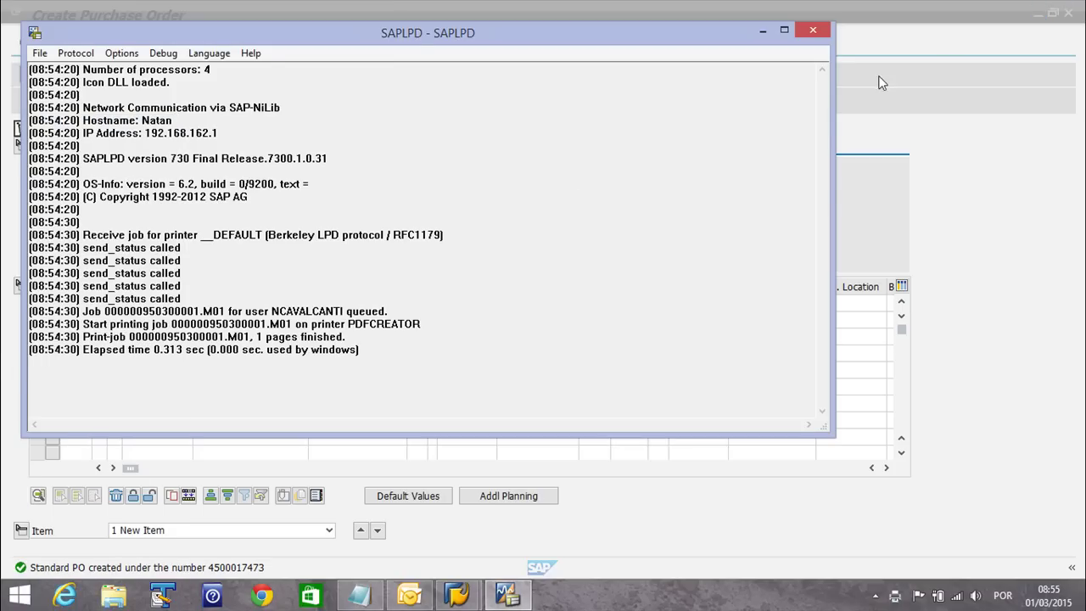
Close the SAPLPD log window to return to a blank Create Purchase Order screen
click(802, 10)
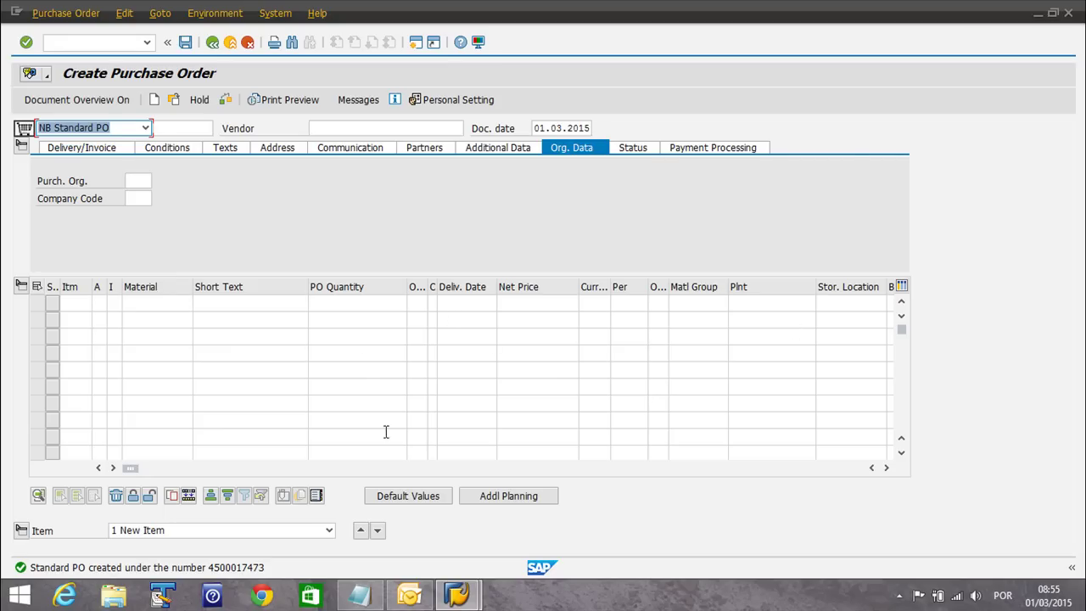
click(359, 596)
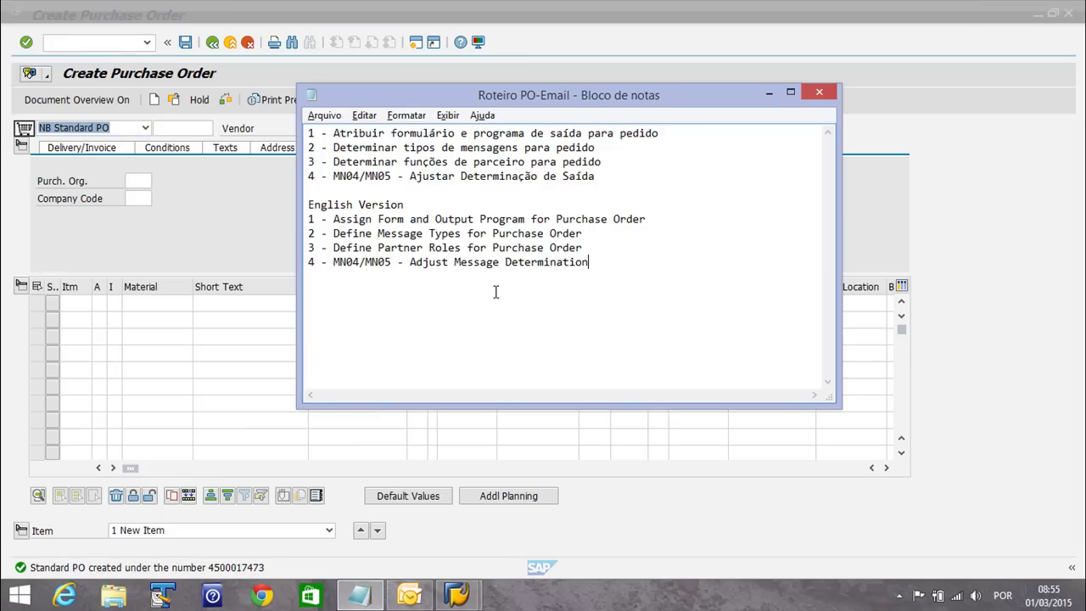
drag(513, 95, 678, 96)
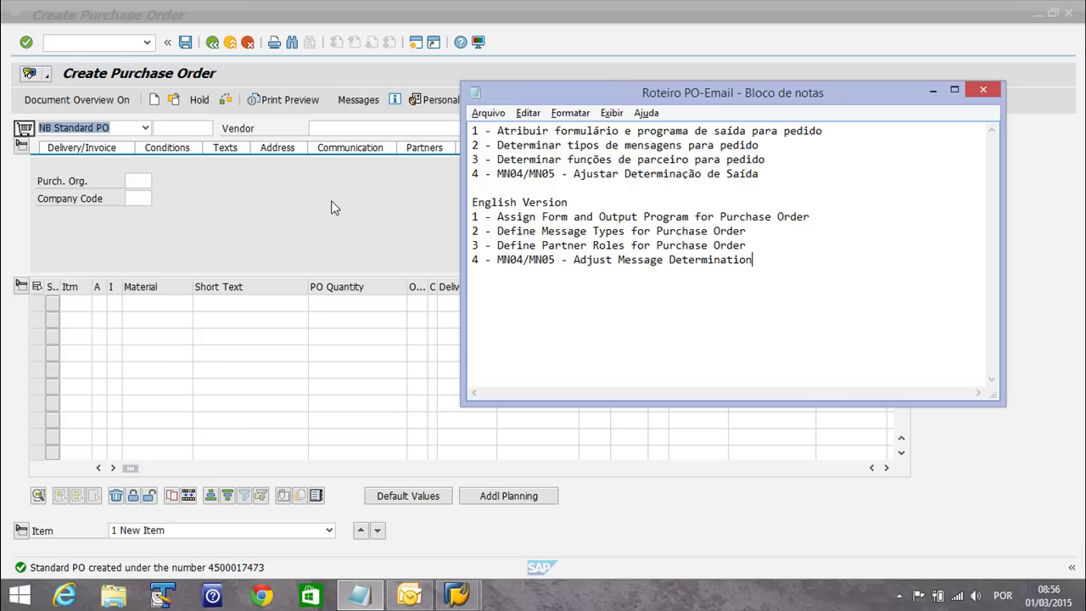
Leave the purchase order screen and open the SAP Reference IMG
click(331, 187)
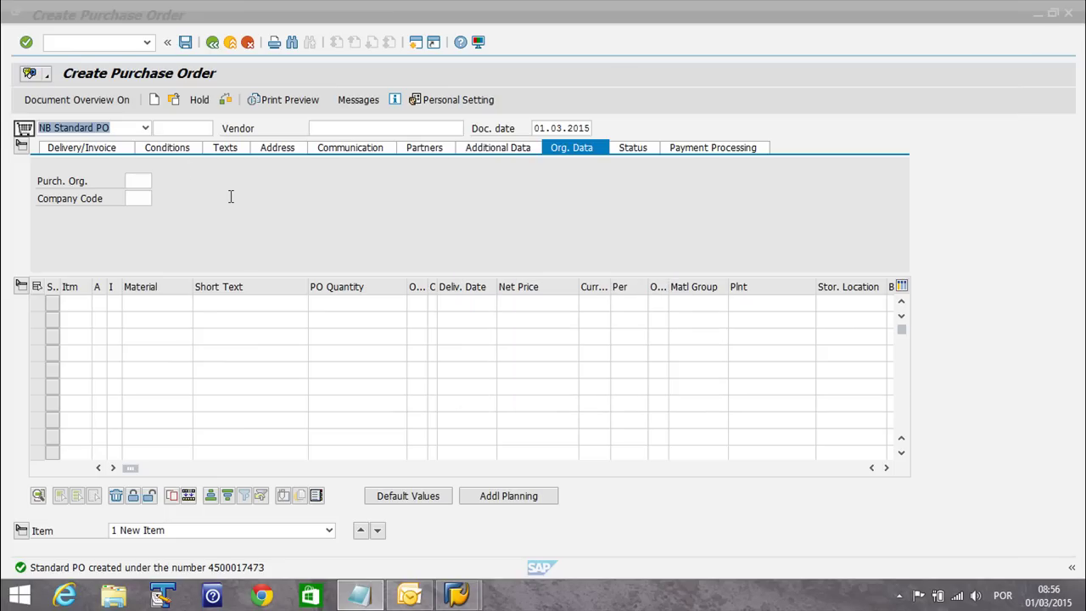
text(/nme23n)
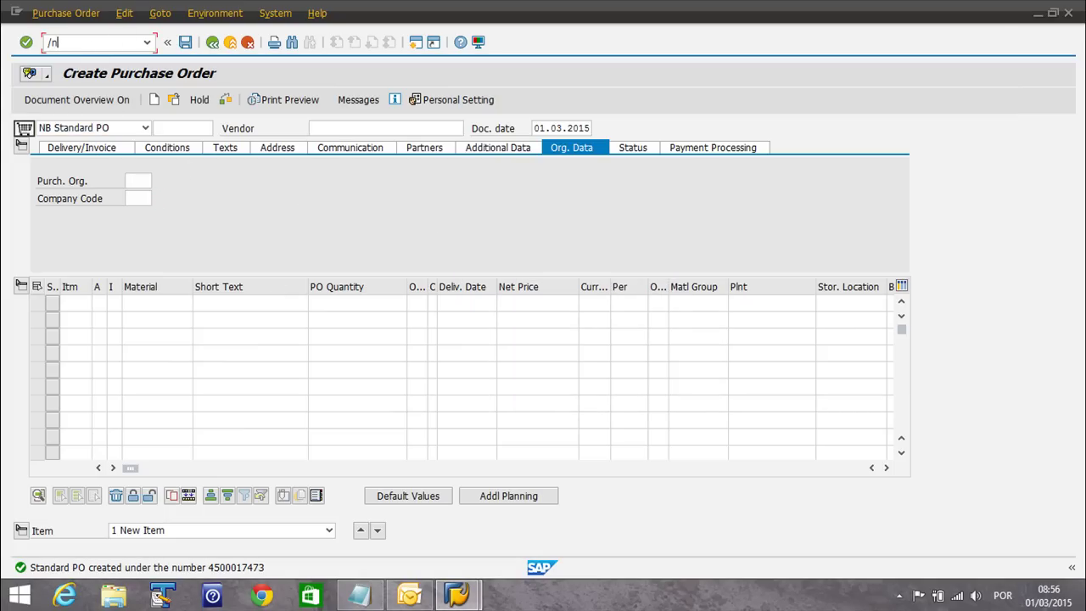
key(Return)
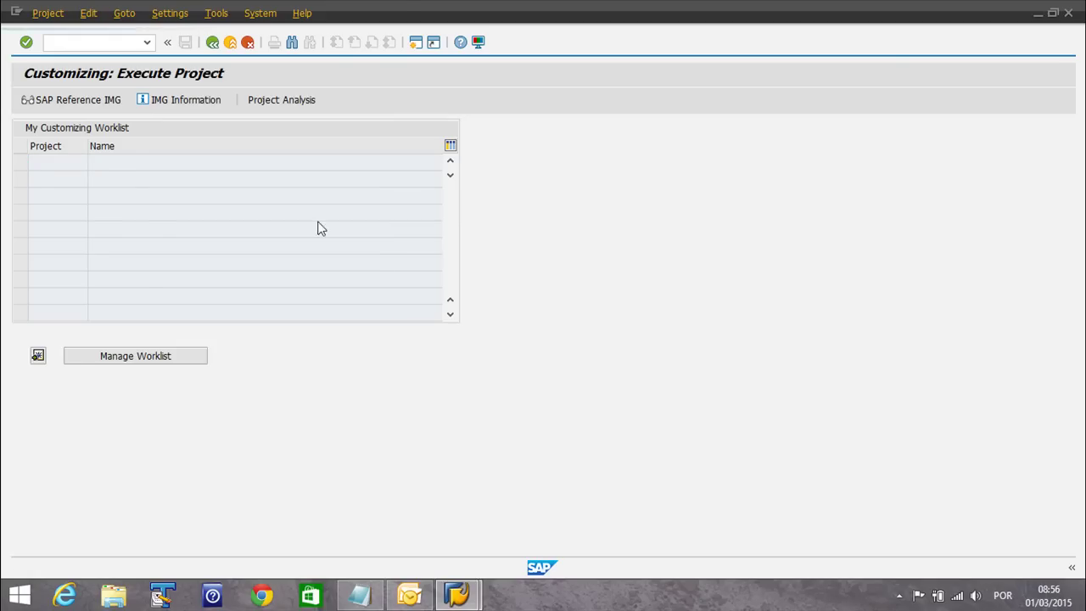
key(F5)
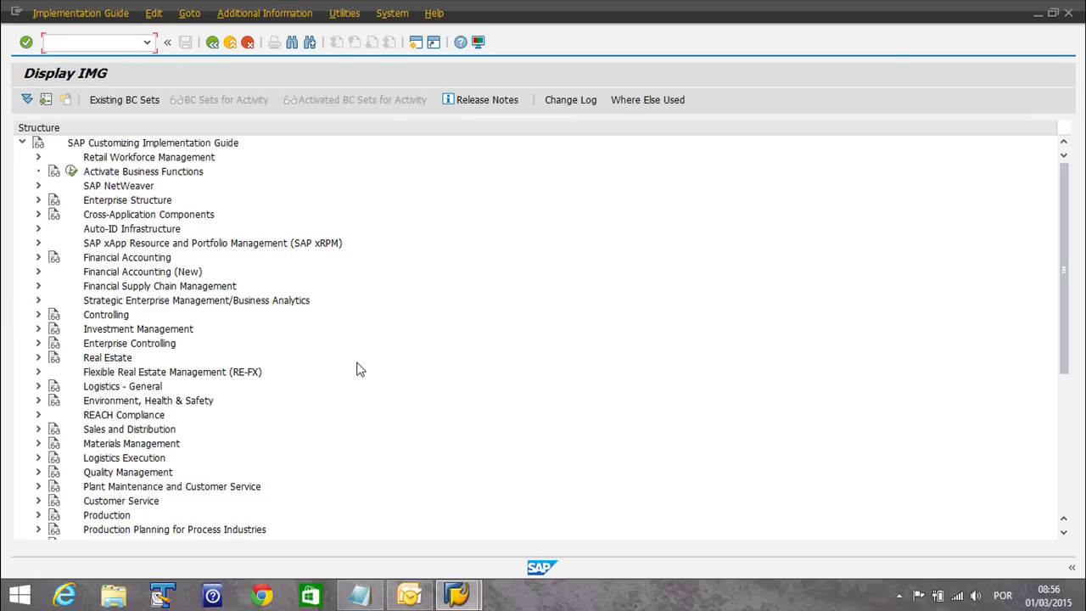
Expand Materials Management > Purchasing > Messages in the IMG tree
click(110, 448)
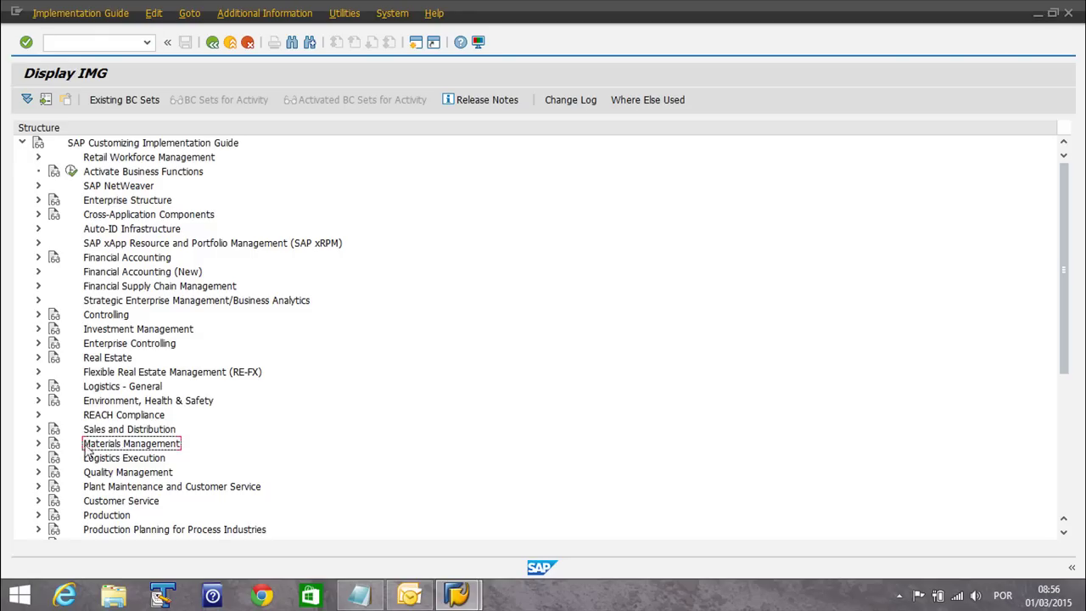
click(37, 444)
scroll(361, 401, down, 3)
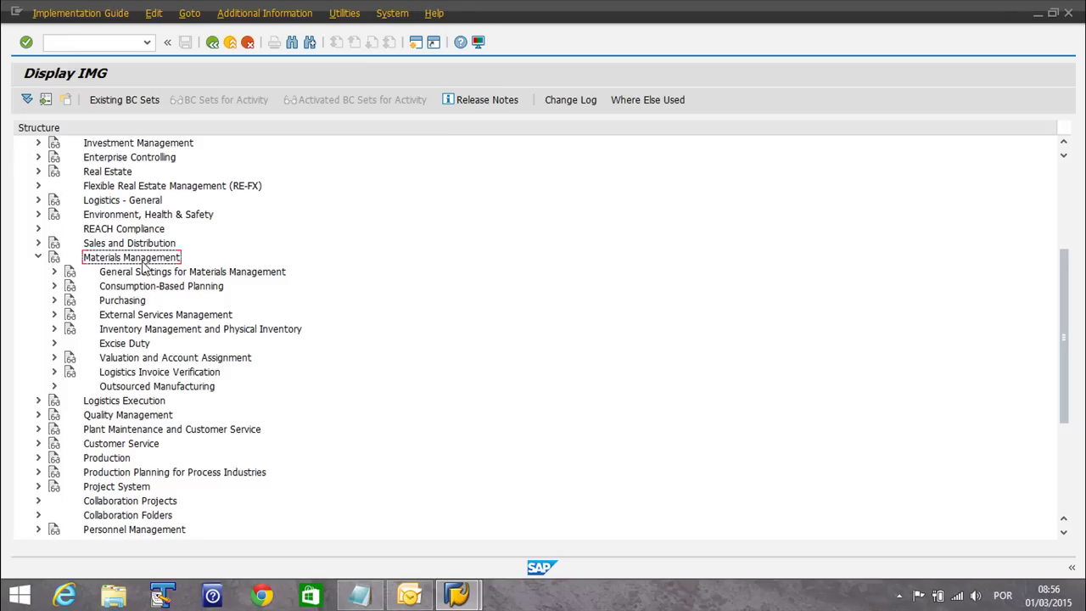
click(53, 302)
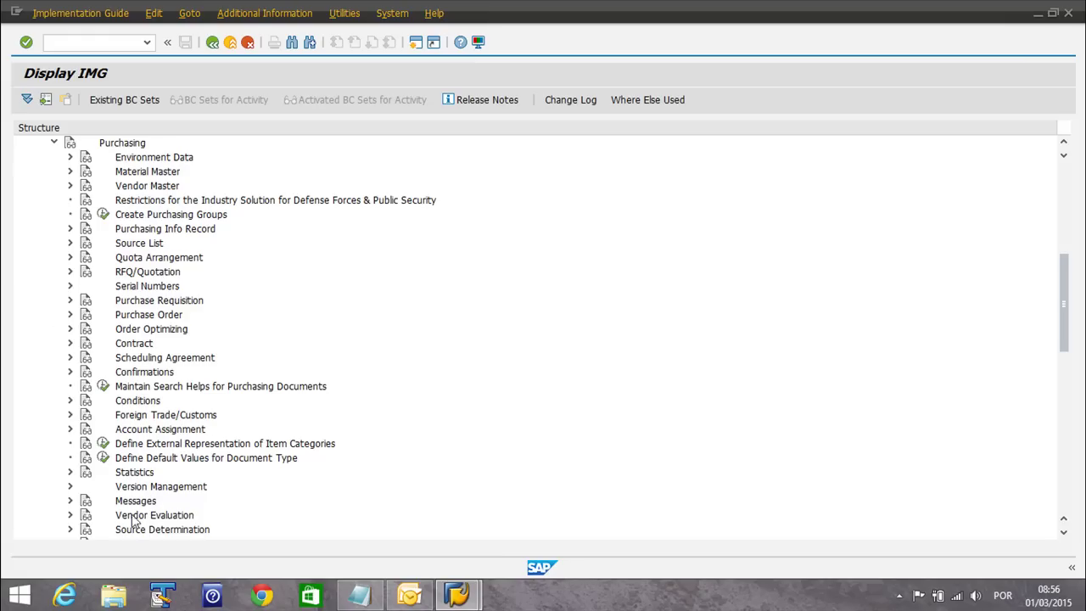
click(70, 501)
scroll(323, 427, down, 4)
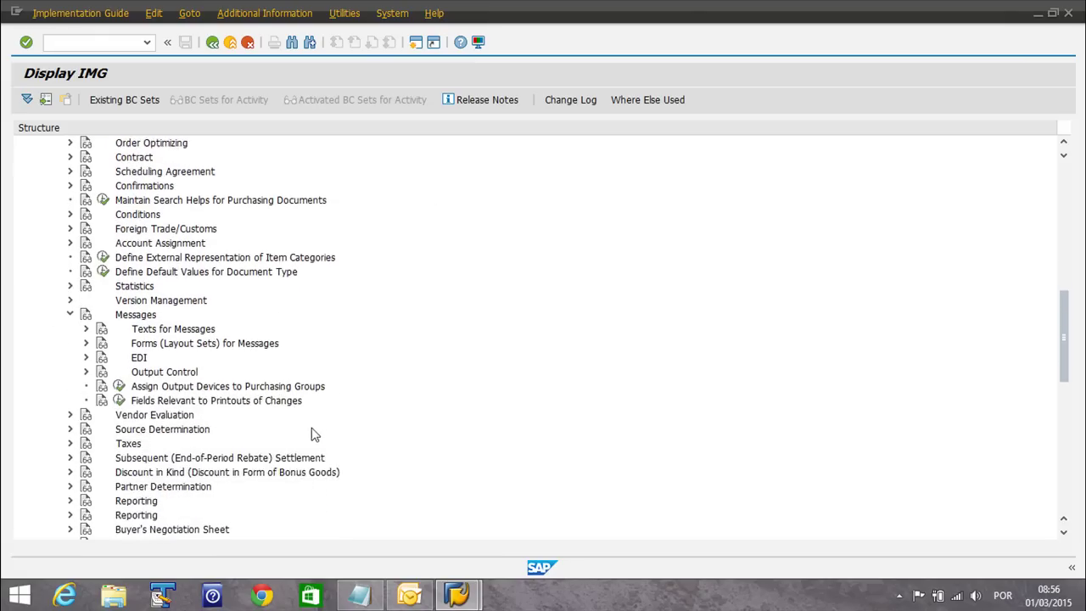
scroll(352, 427, down, 3)
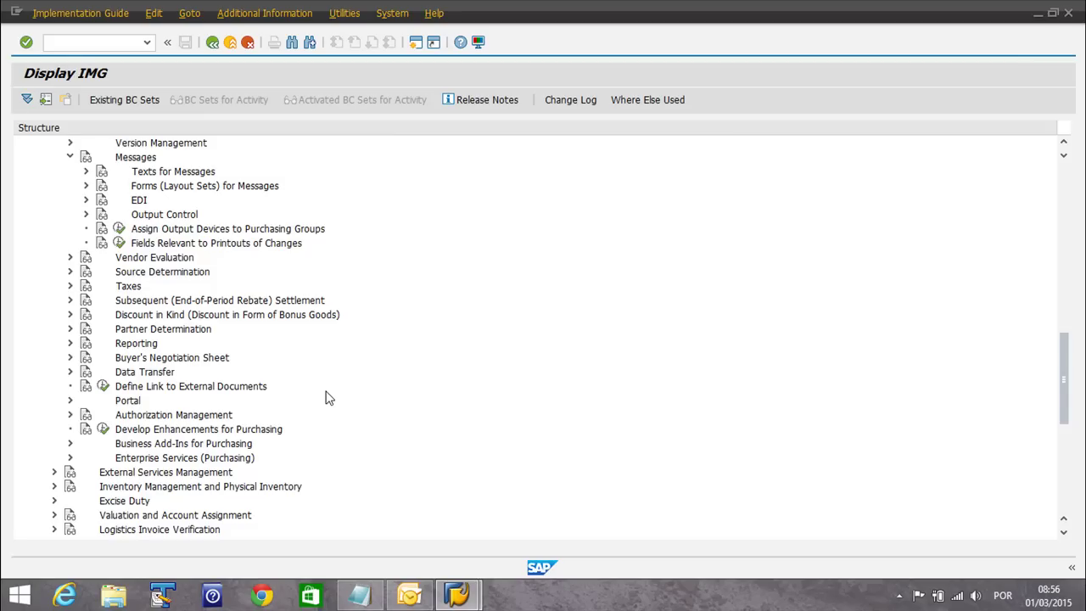
Check the roadmap notes for step 1, Assign Form
click(359, 596)
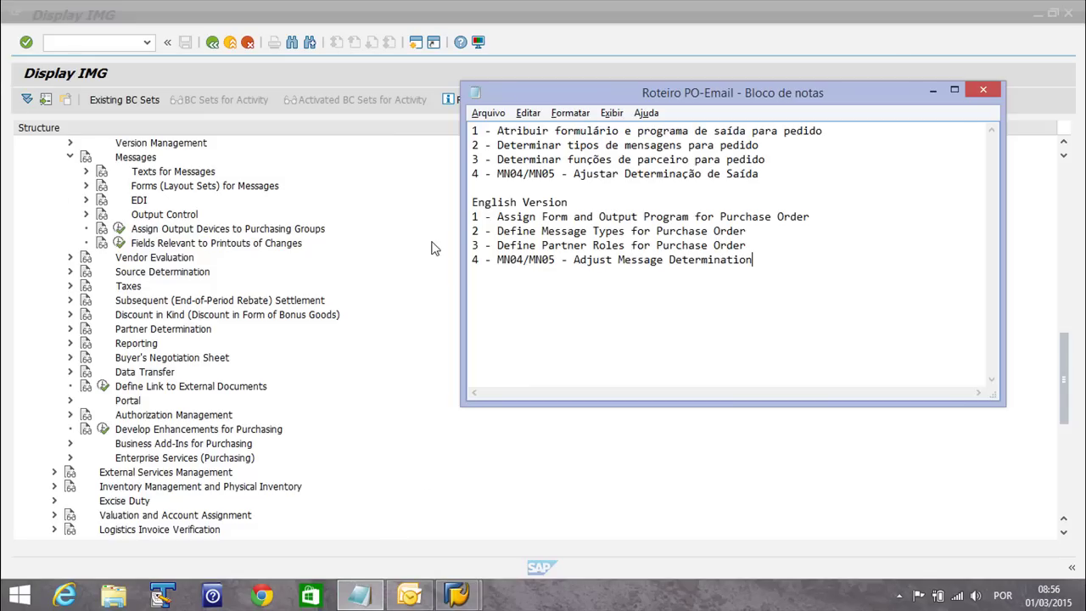
drag(492, 217, 572, 218)
click(537, 225)
drag(497, 218, 809, 218)
click(814, 230)
Expand Forms (Layout Sets) for Messages and run Assign Form and Output Program for Purchase Order
click(169, 188)
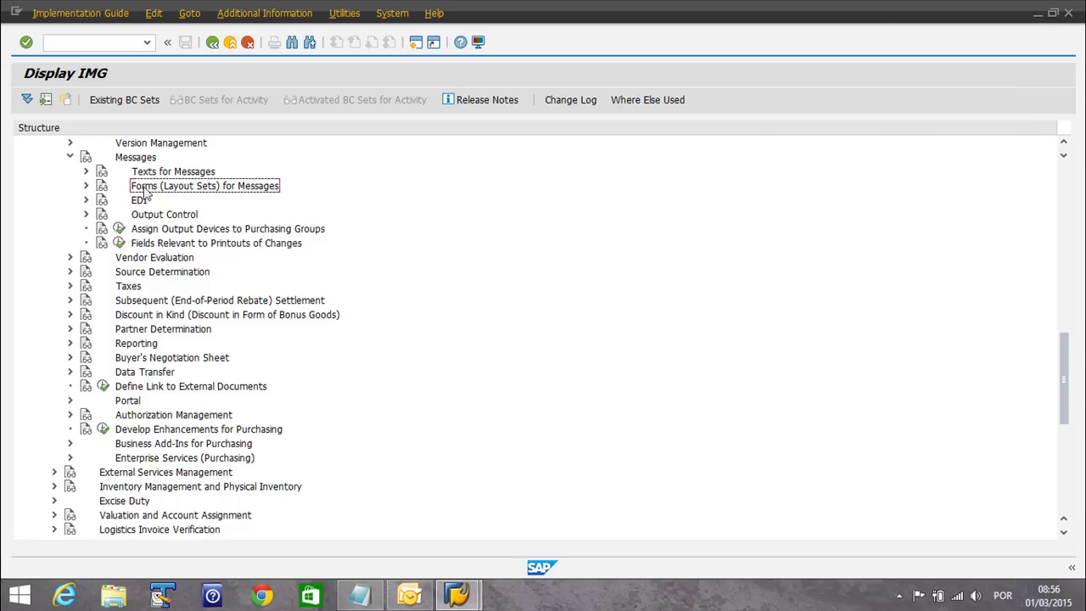
click(87, 186)
click(210, 218)
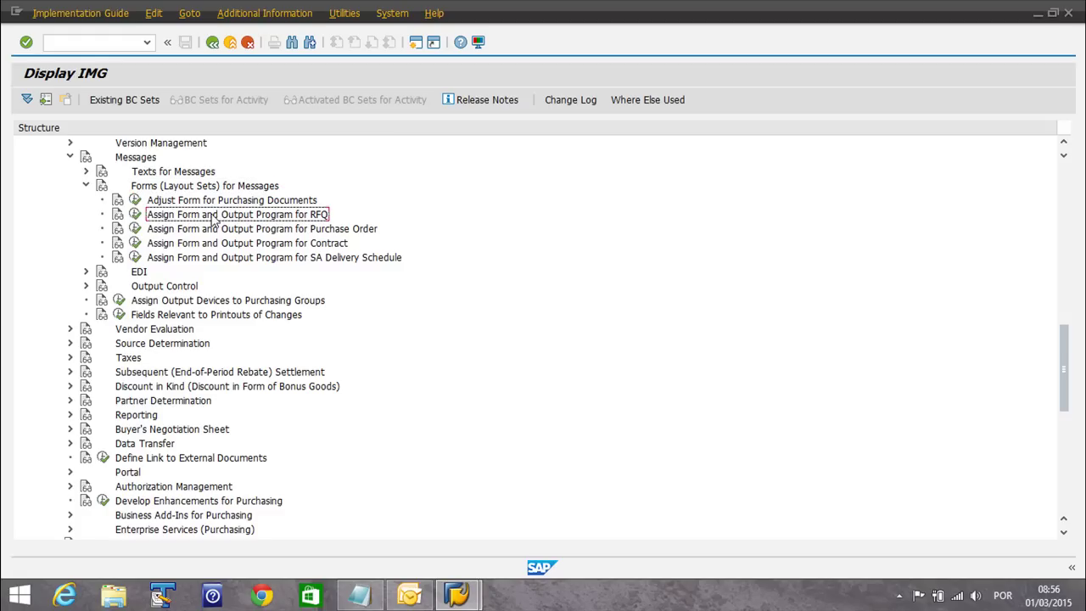
click(318, 229)
click(136, 228)
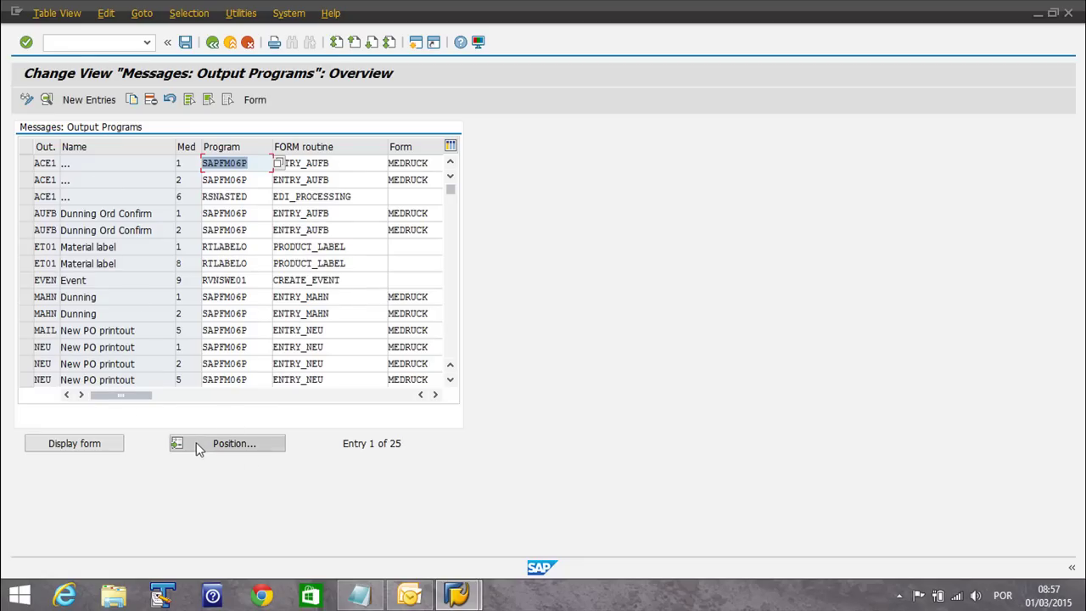
Widen the Name column to read the NEU entry's 'New PO printout' name
click(60, 348)
drag(58, 149, 78, 157)
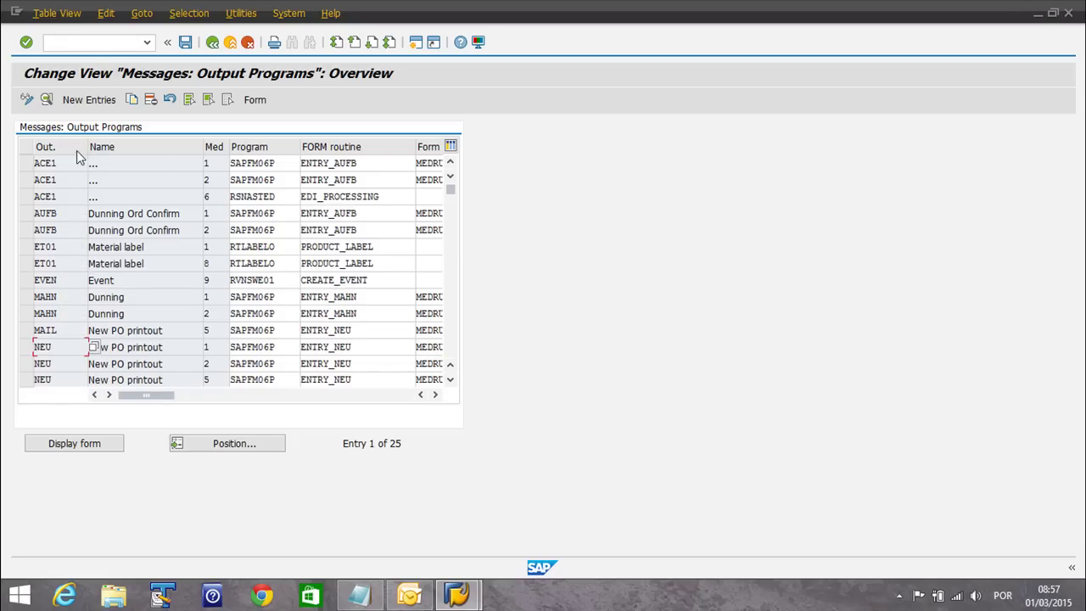
click(173, 341)
drag(165, 347, 77, 347)
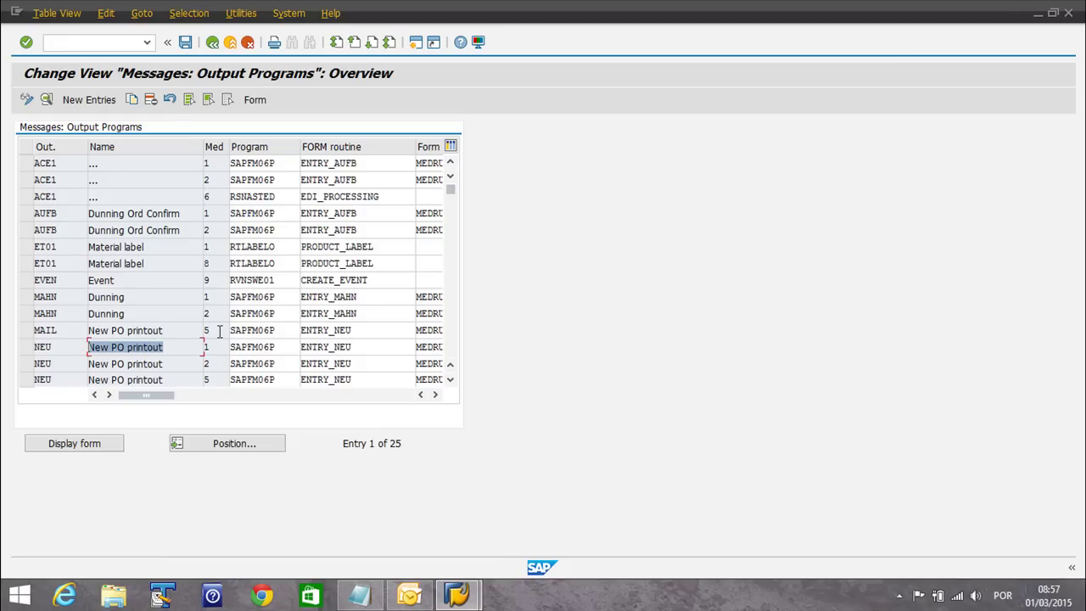
click(189, 348)
List the transmission media for the NEU entries, noting medium 5 External send
click(222, 346)
click(235, 346)
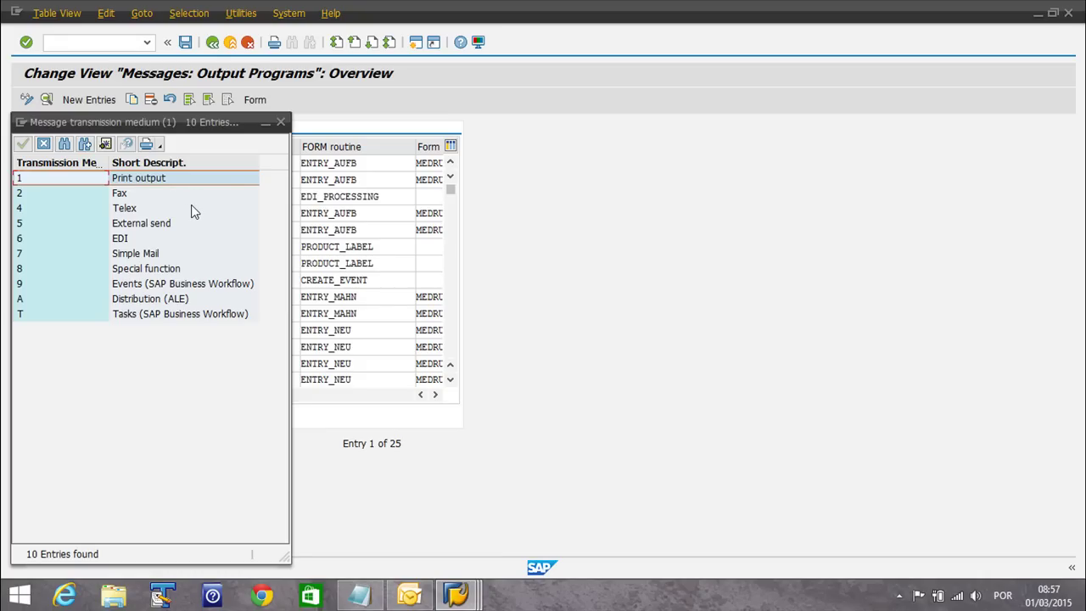
click(52, 227)
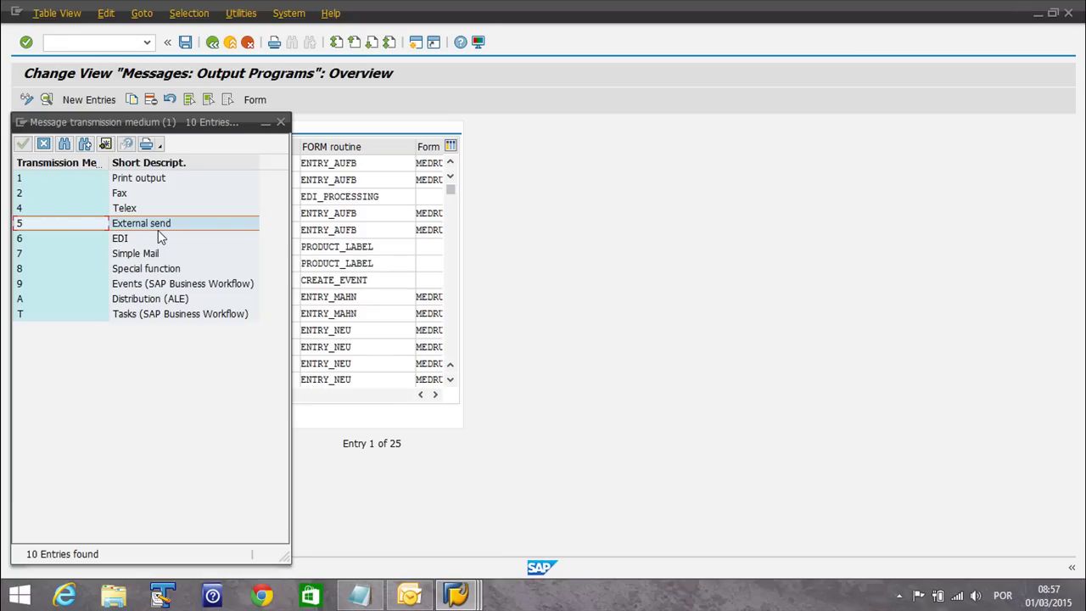
click(281, 121)
click(207, 363)
click(236, 363)
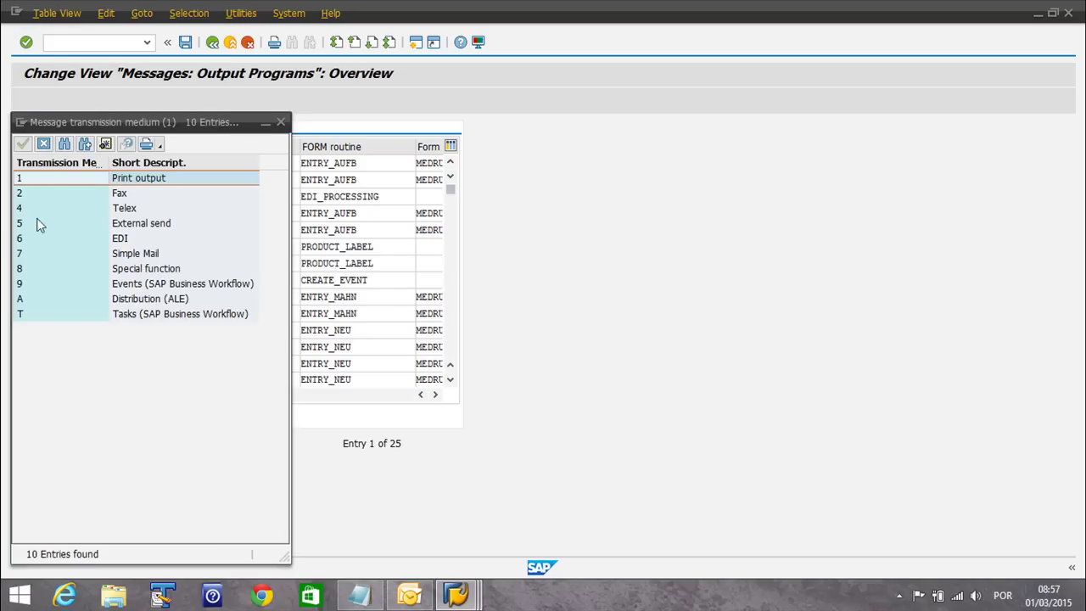
click(50, 194)
Select the NEU medium 1 print-output entry and copy it as a new entry
click(281, 121)
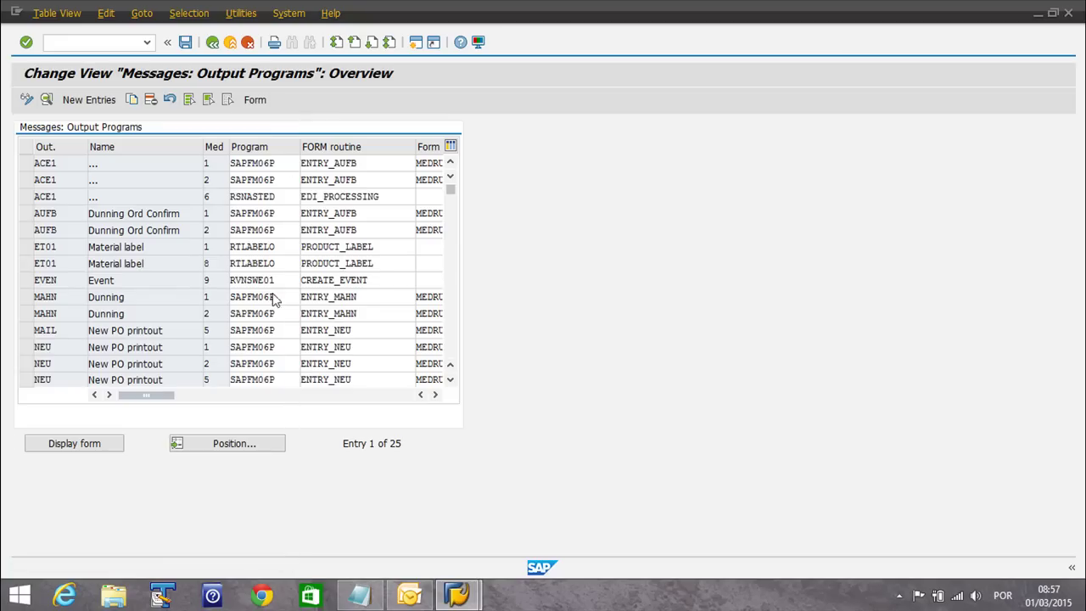
click(64, 381)
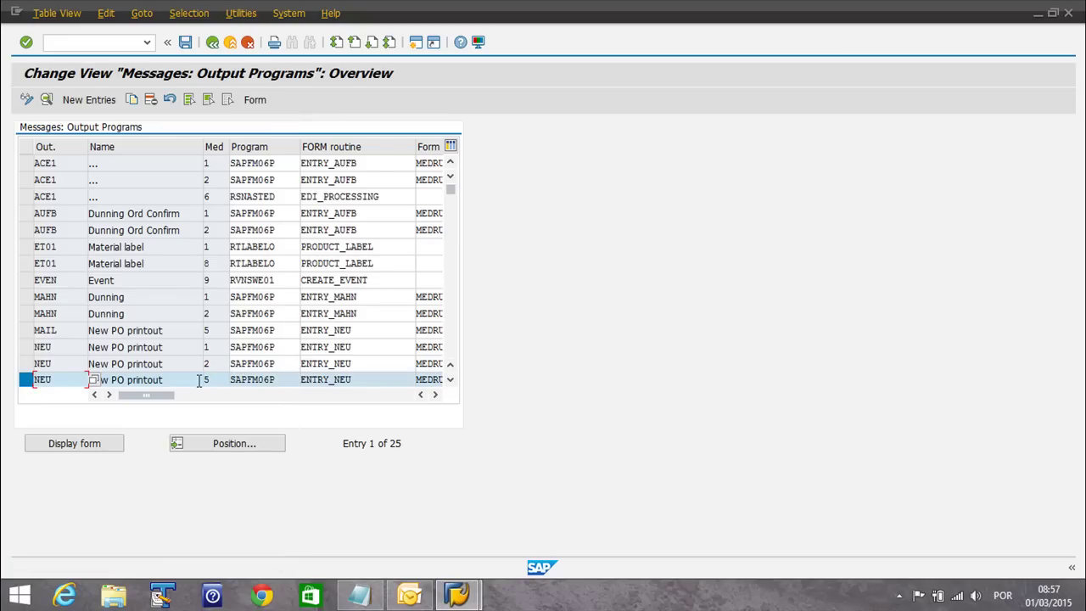
click(212, 379)
click(27, 380)
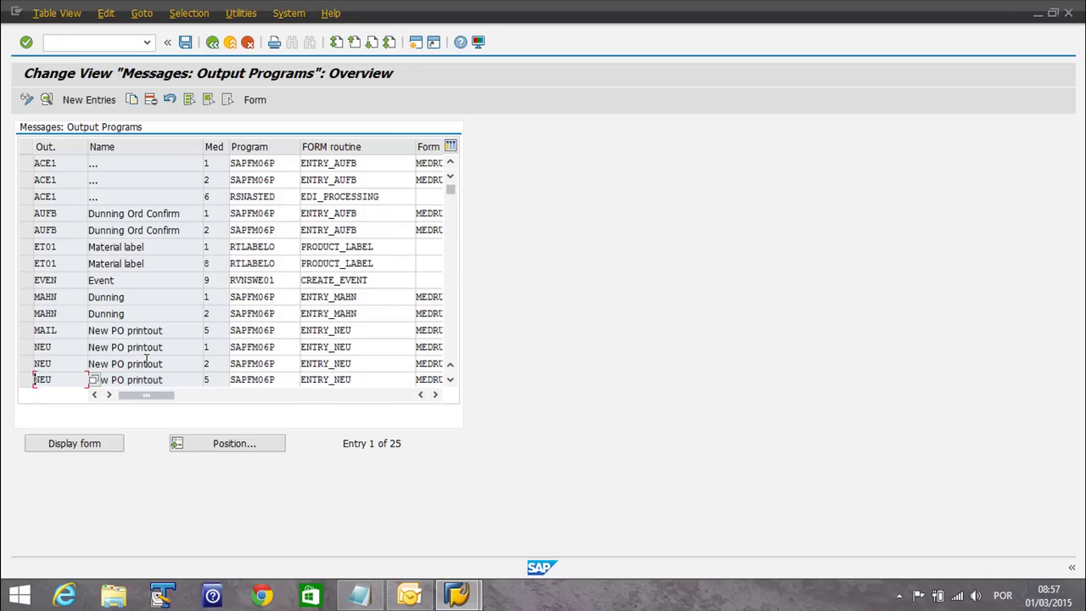
click(27, 347)
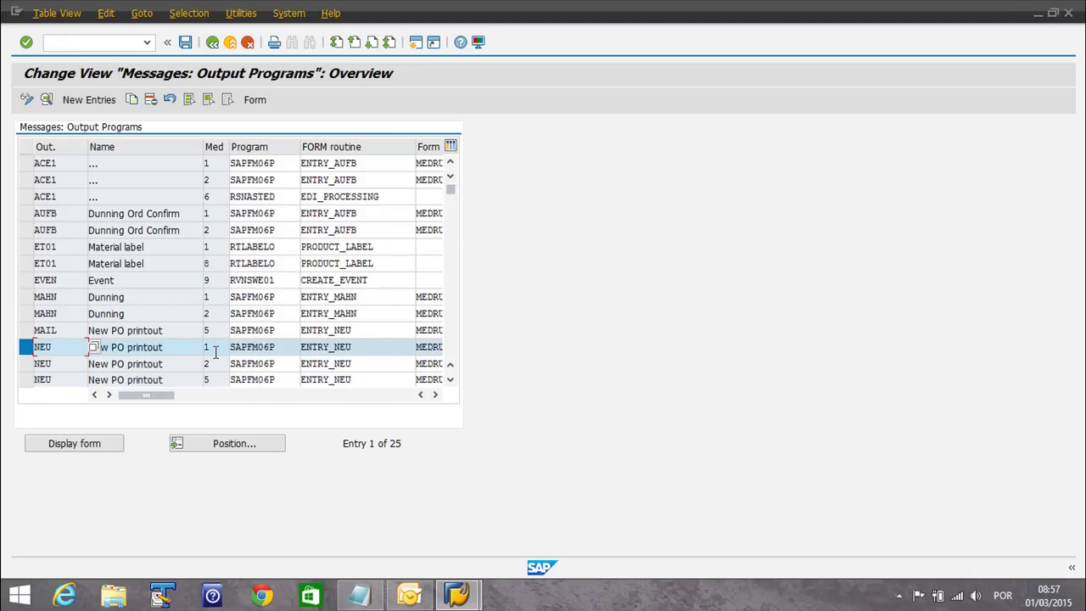
click(132, 100)
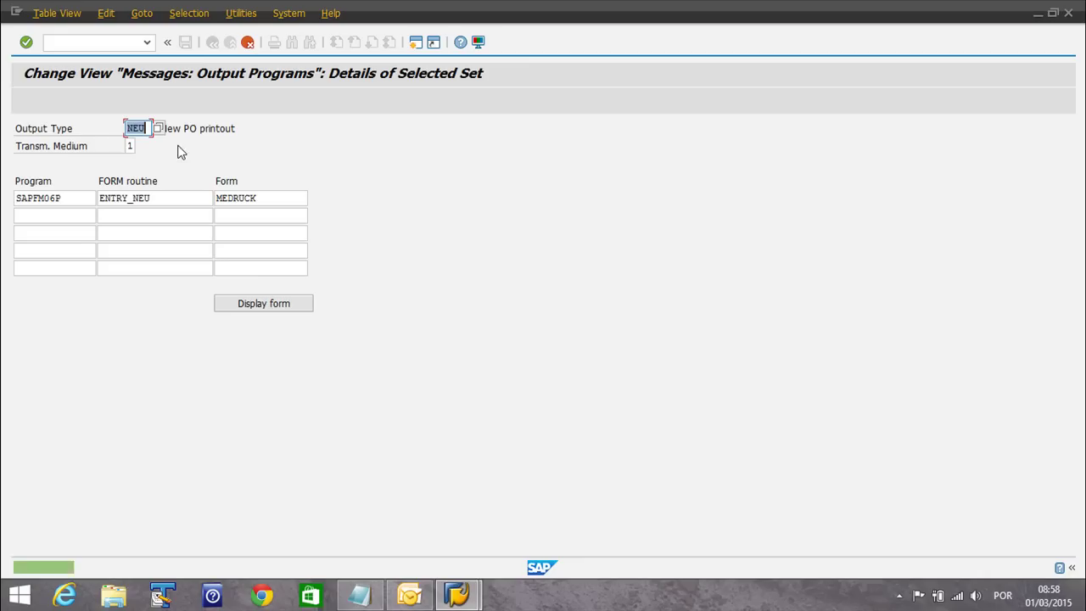
Give the copy transmission medium 5 with program SAPFM06P, routine ENTRY_NEU and form MEDRUCK
key(Tab)
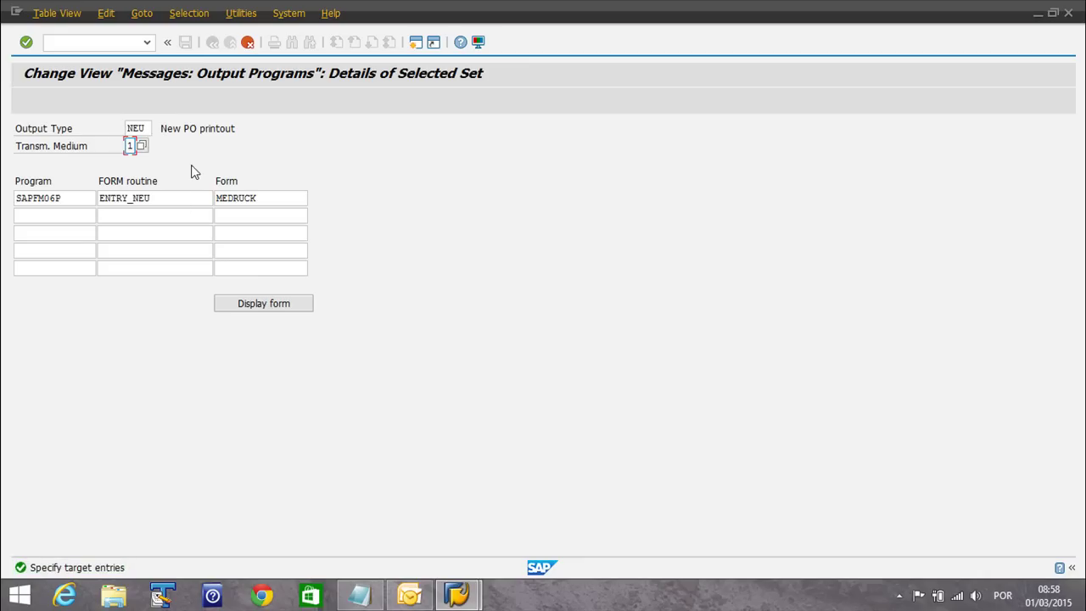
text(5)
click(68, 201)
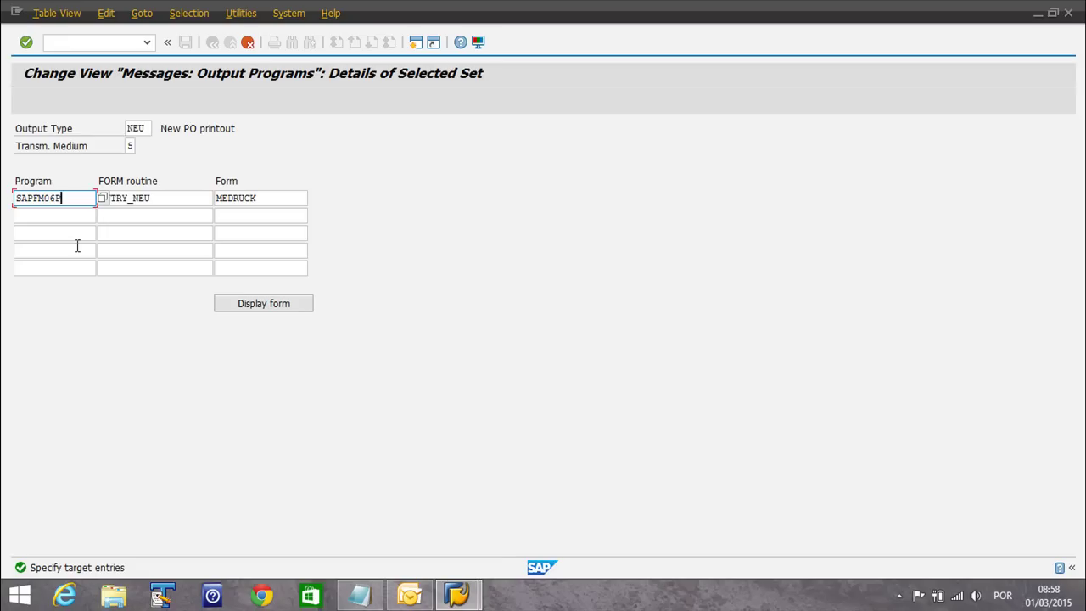
key(Tab)
click(280, 200)
click(166, 201)
click(275, 200)
text(ME)
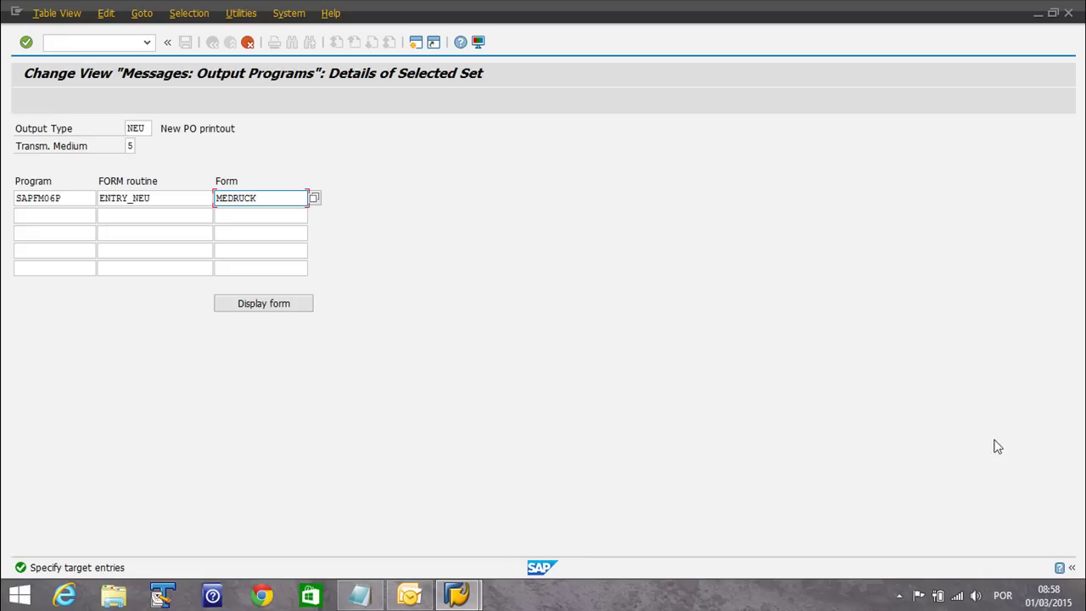
Review the saved PO PDF from the desktop in Adobe Reader, then return to SAP's NEU medium 5 details
click(1082, 599)
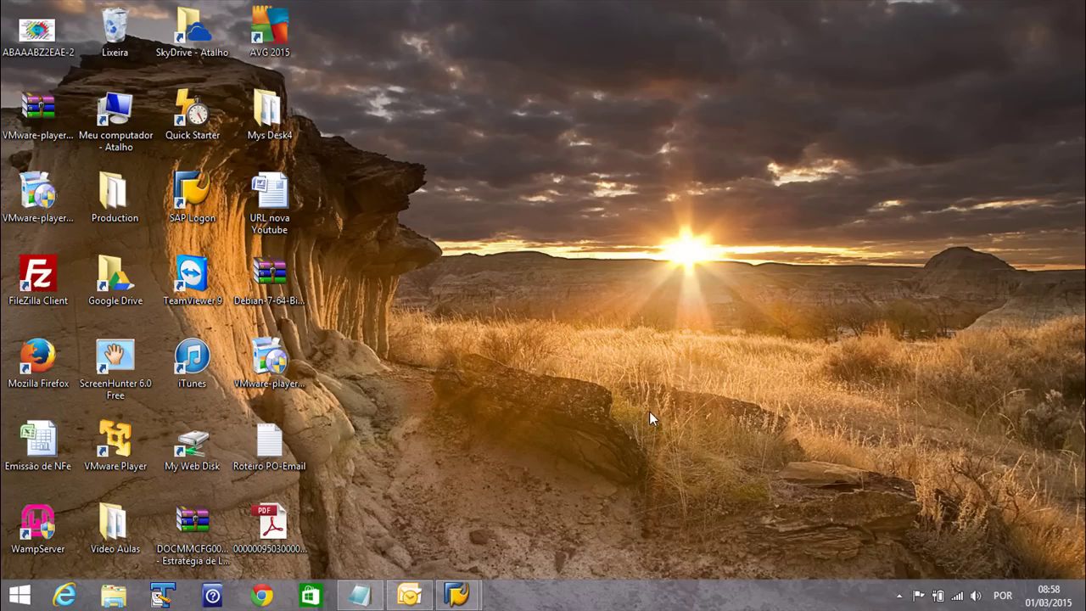
double_click(274, 527)
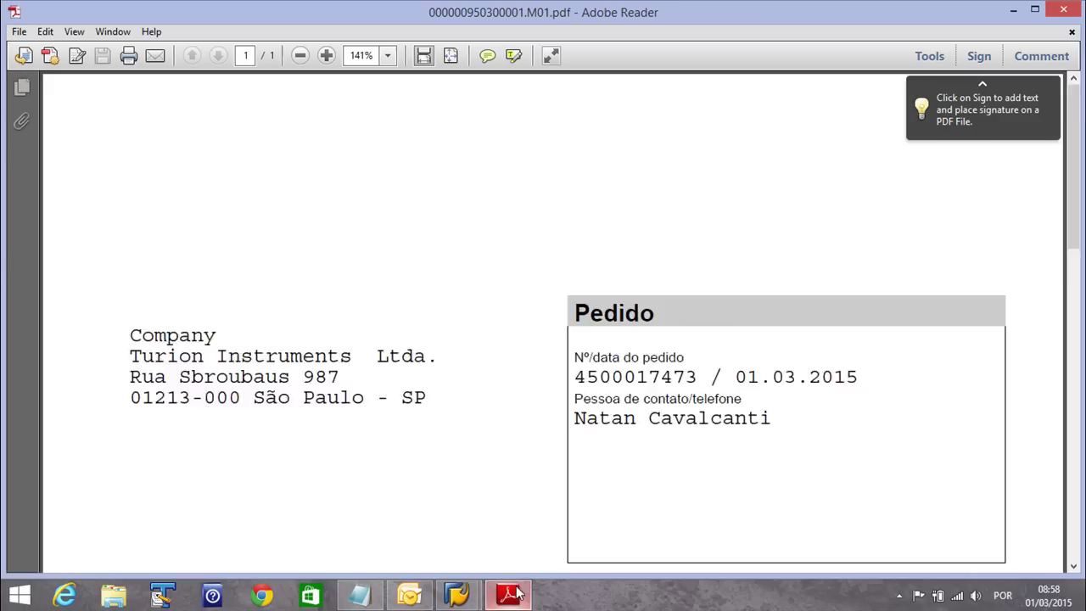
scroll(521, 406, down, 5)
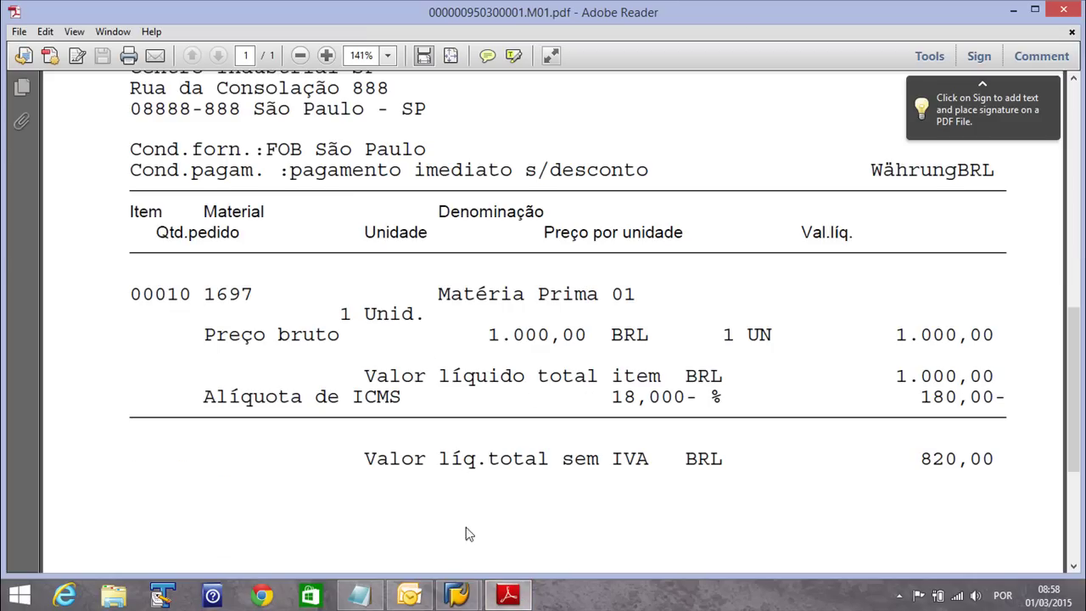
scroll(457, 459, up, 8)
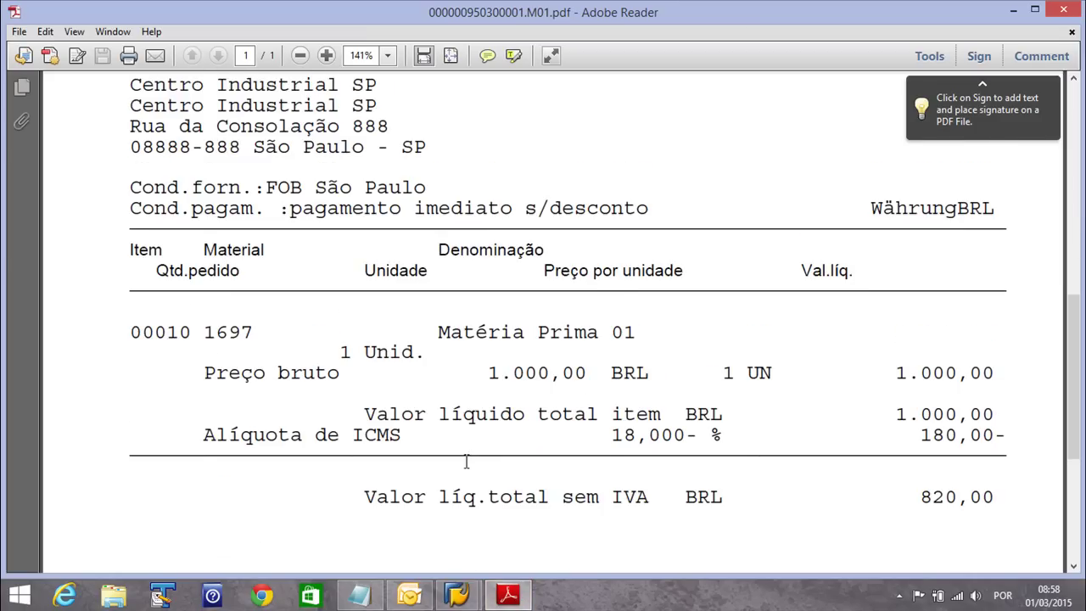
scroll(429, 414, up, 4)
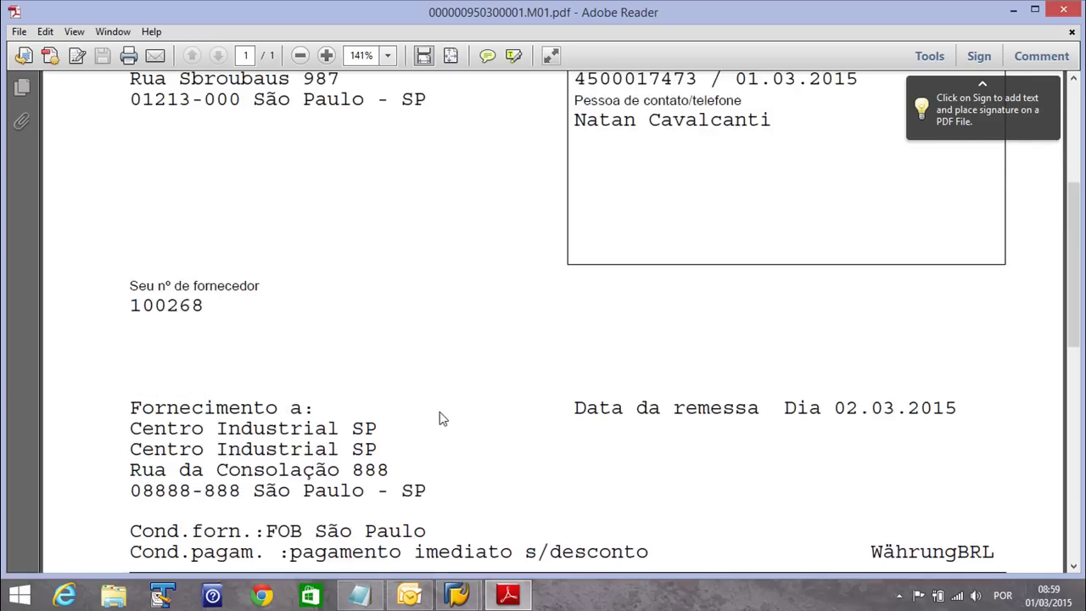
scroll(405, 382, down, 3)
mouse_move(465, 599)
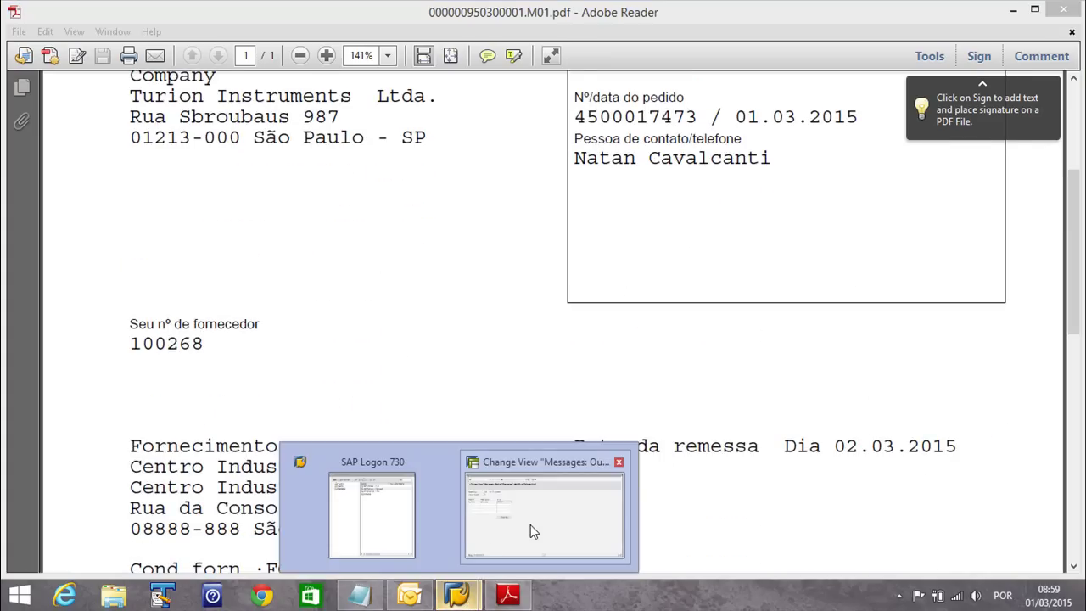
click(540, 525)
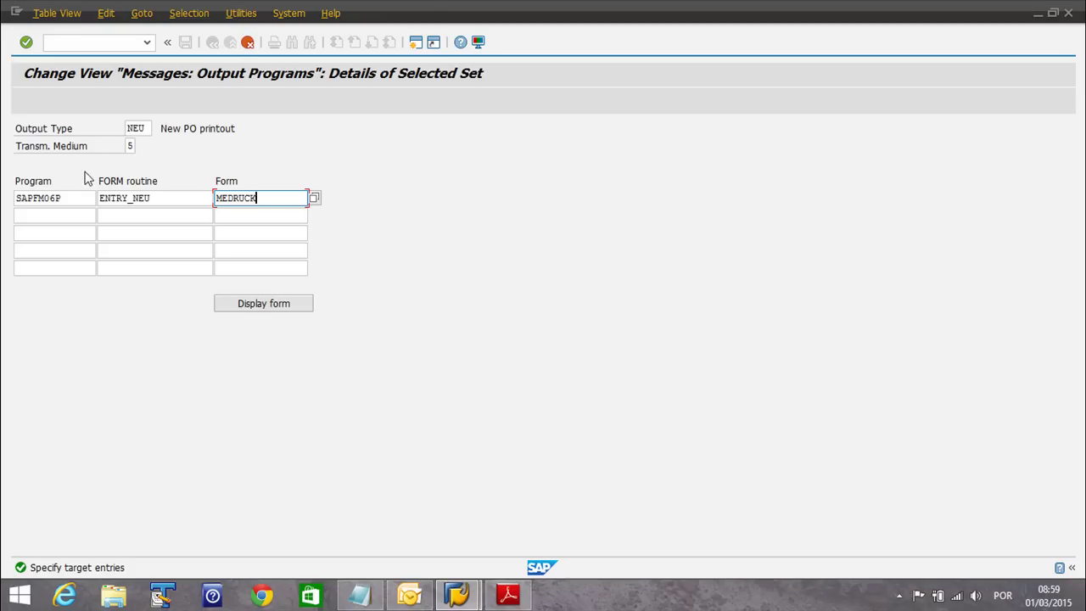
Discard the output program entry edits and select the NEU medium 5 row
click(247, 42)
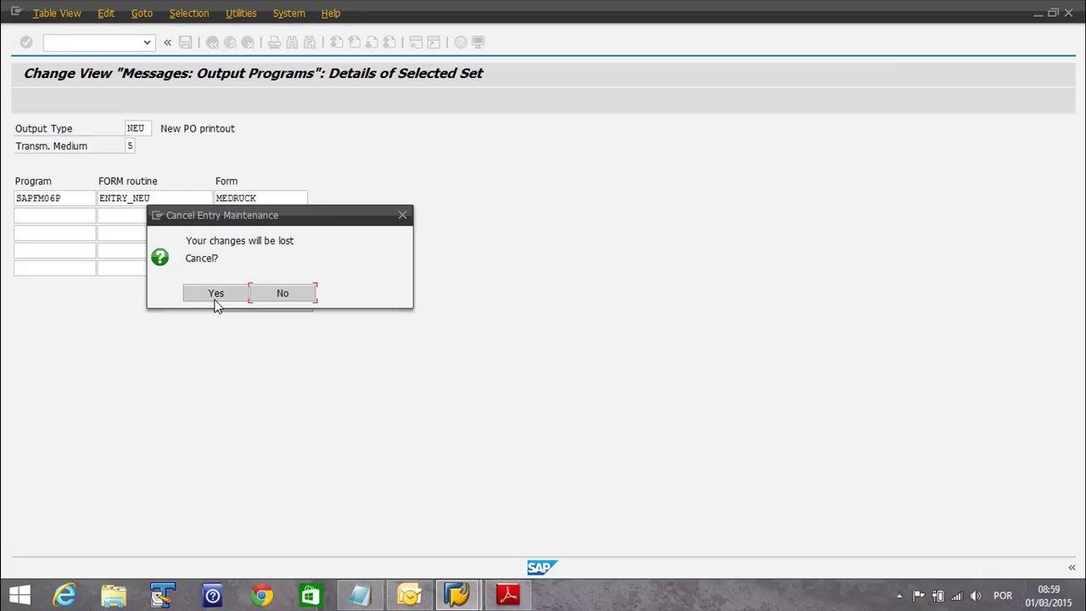
click(242, 294)
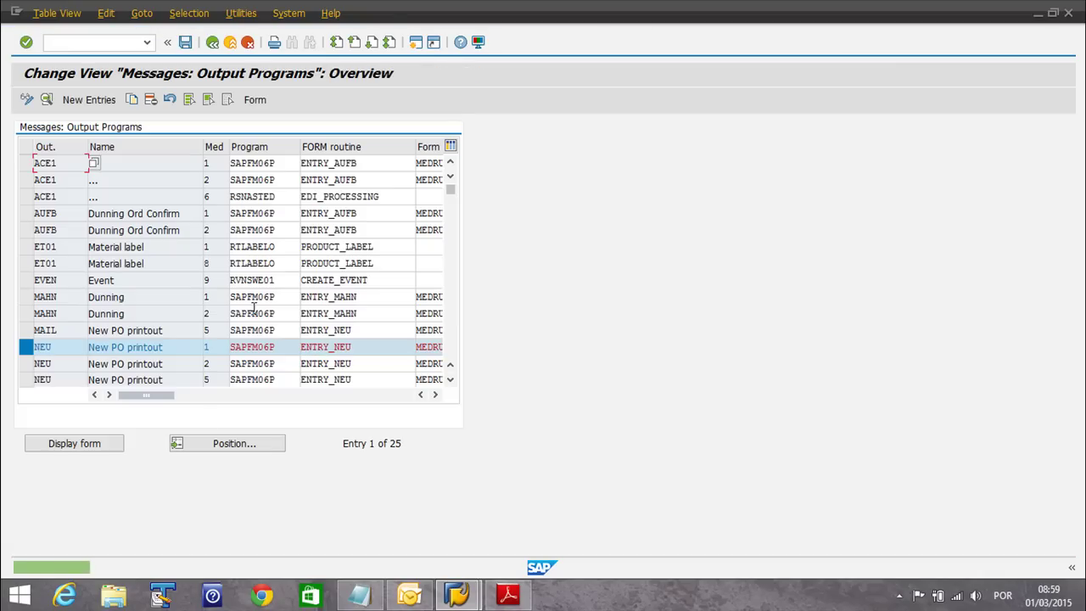
click(26, 380)
click(26, 348)
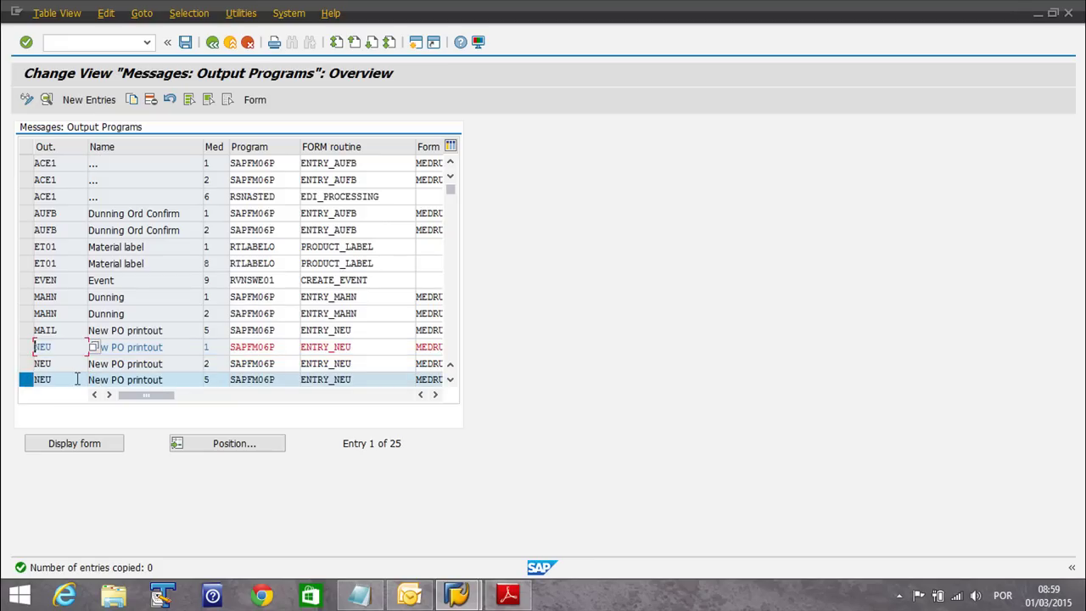
Inspect the NEU medium 5 program and FORM routine in Details, then return to the overview
click(269, 379)
click(344, 379)
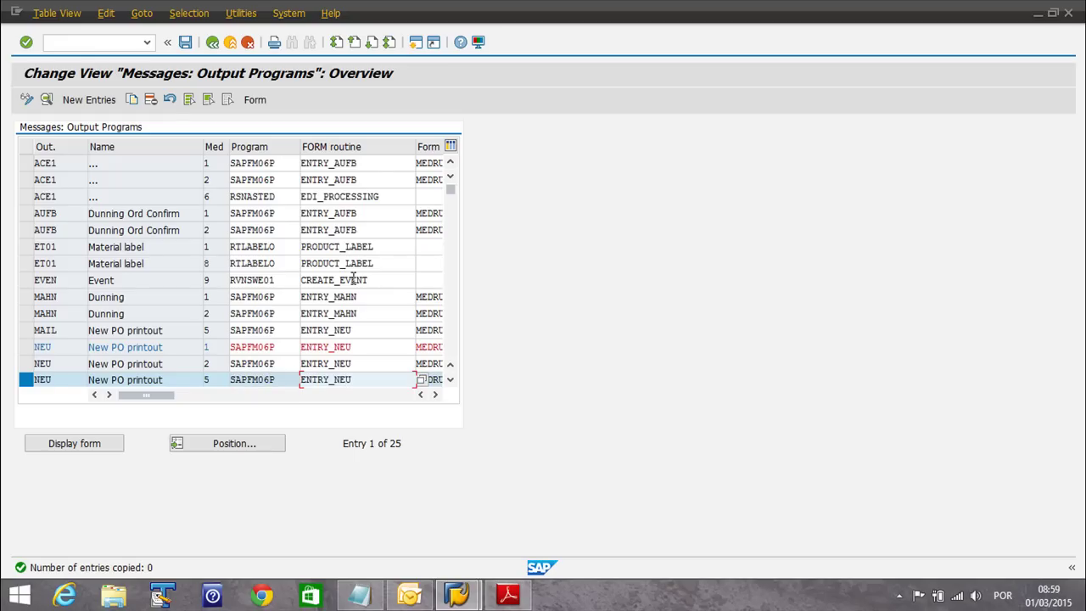
click(434, 395)
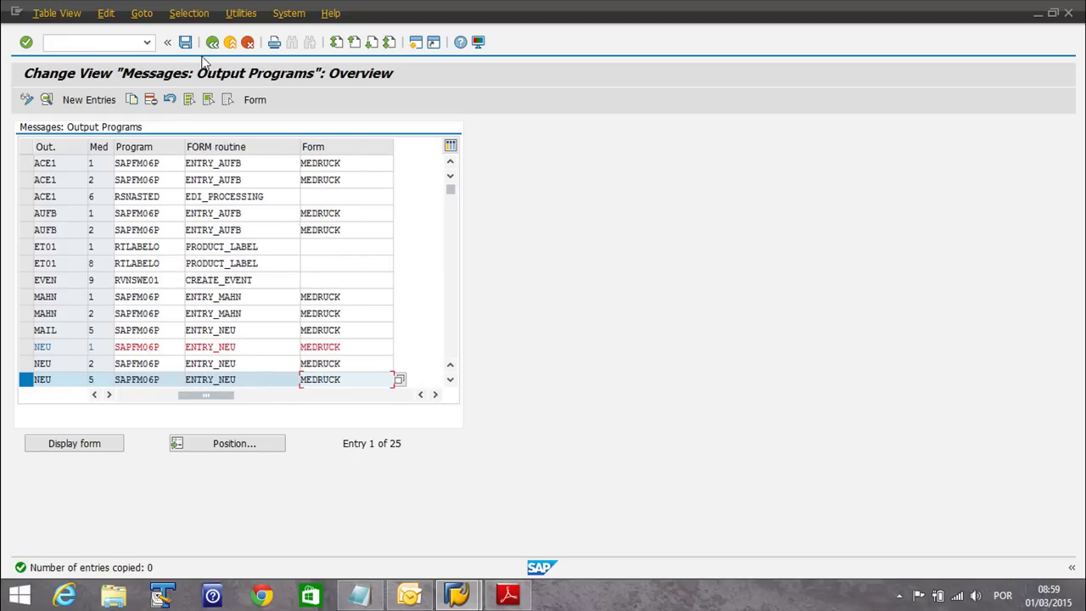
click(46, 99)
click(212, 42)
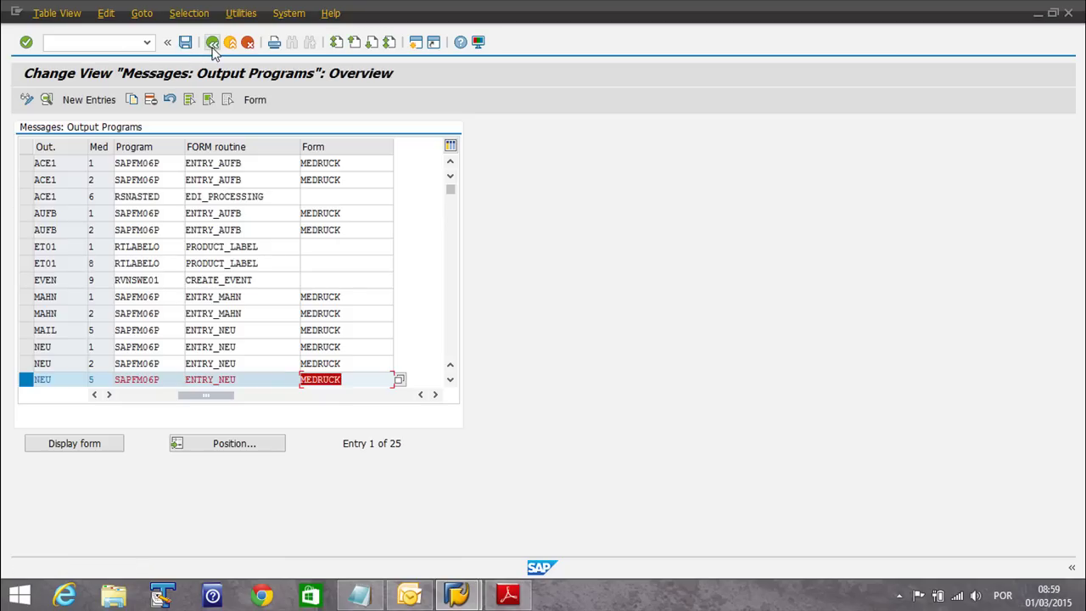
Go back to the purchasing configuration tree after checking the Notepad setup checklist
click(213, 43)
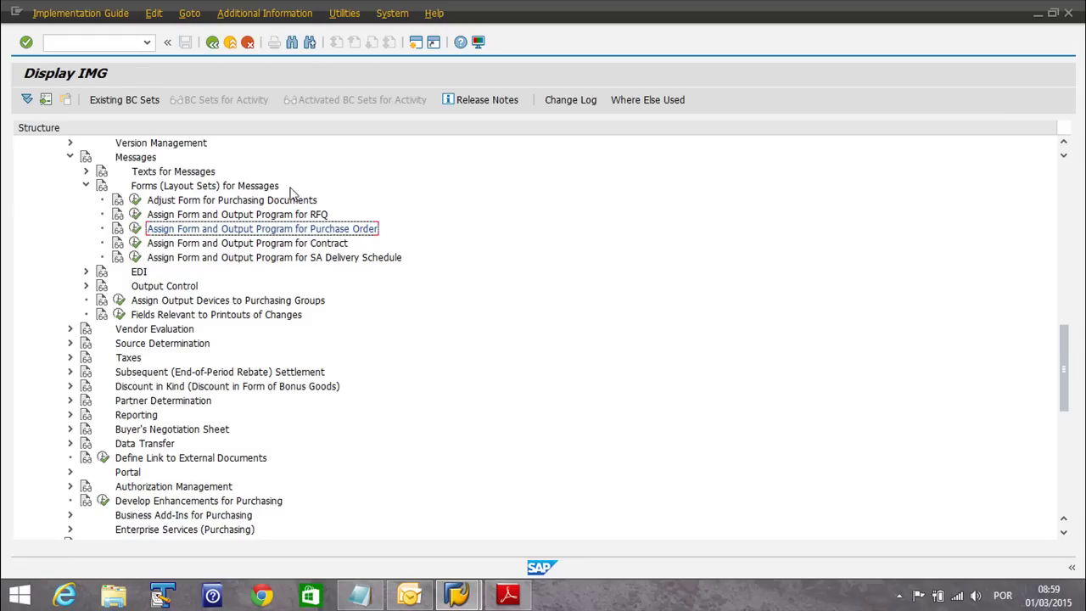
click(360, 595)
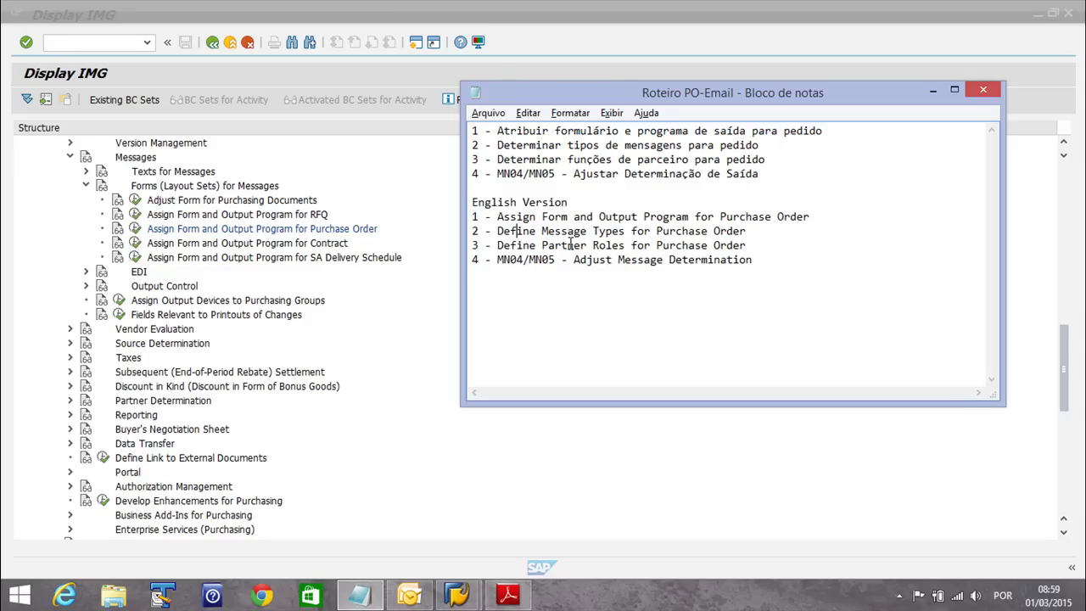
click(176, 291)
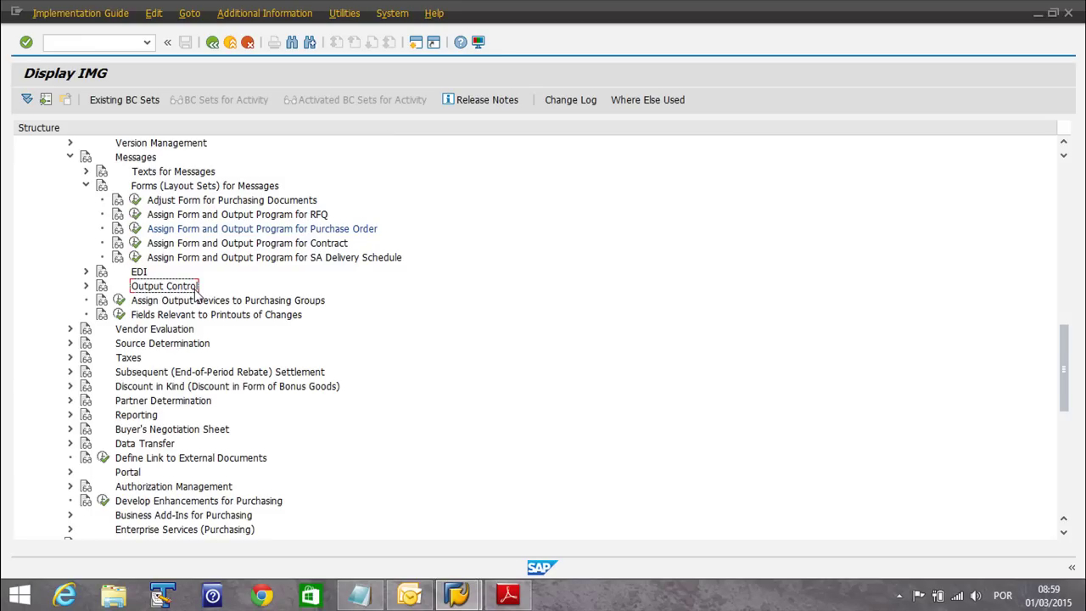
Run Define Message Types for Purchase Order under Output Control > Message Types
click(85, 286)
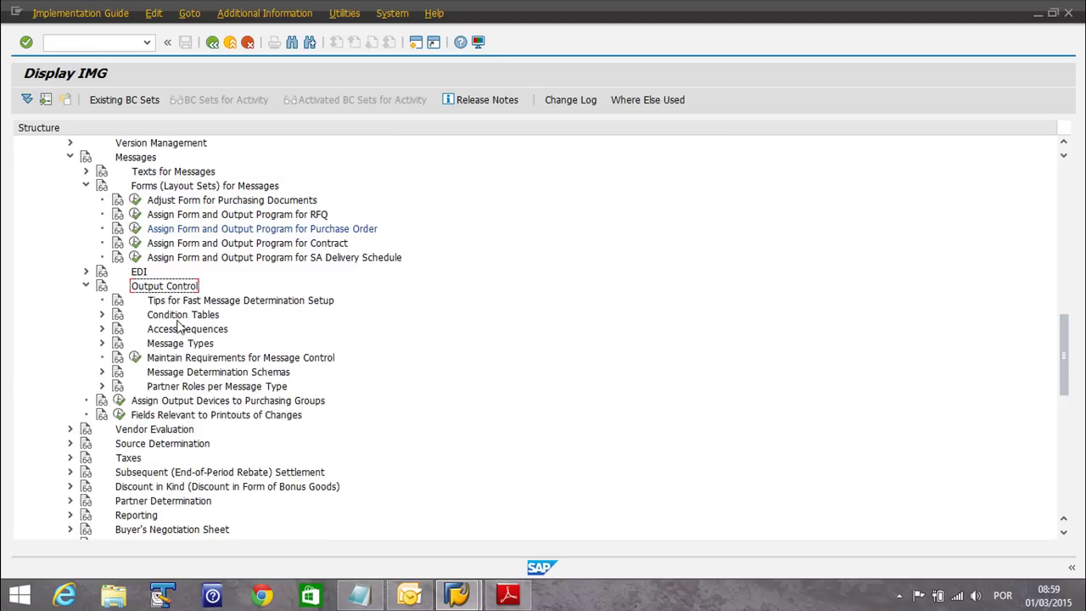
click(102, 343)
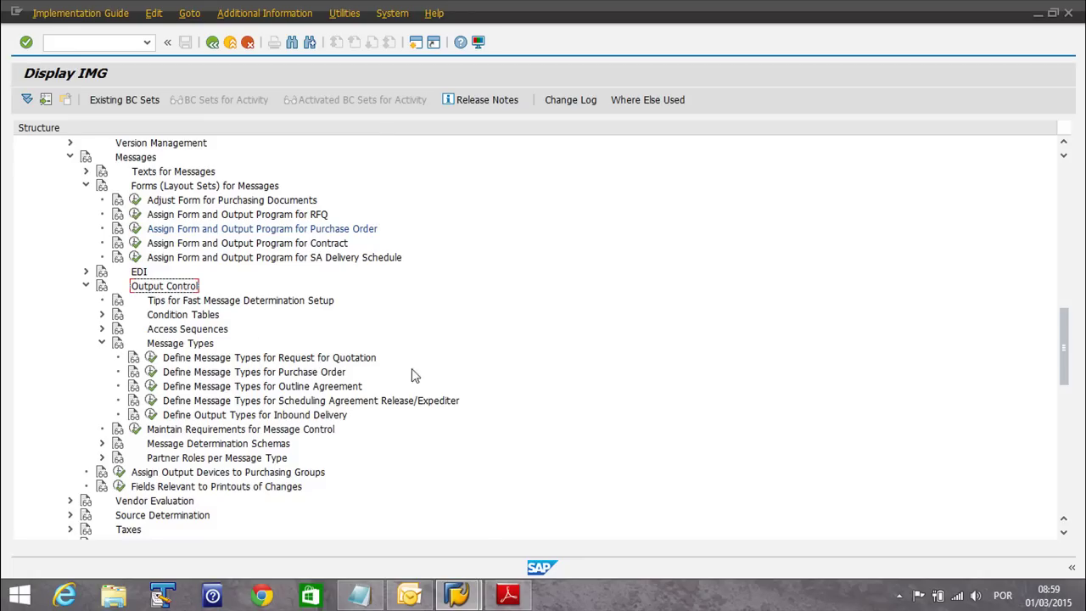
click(316, 376)
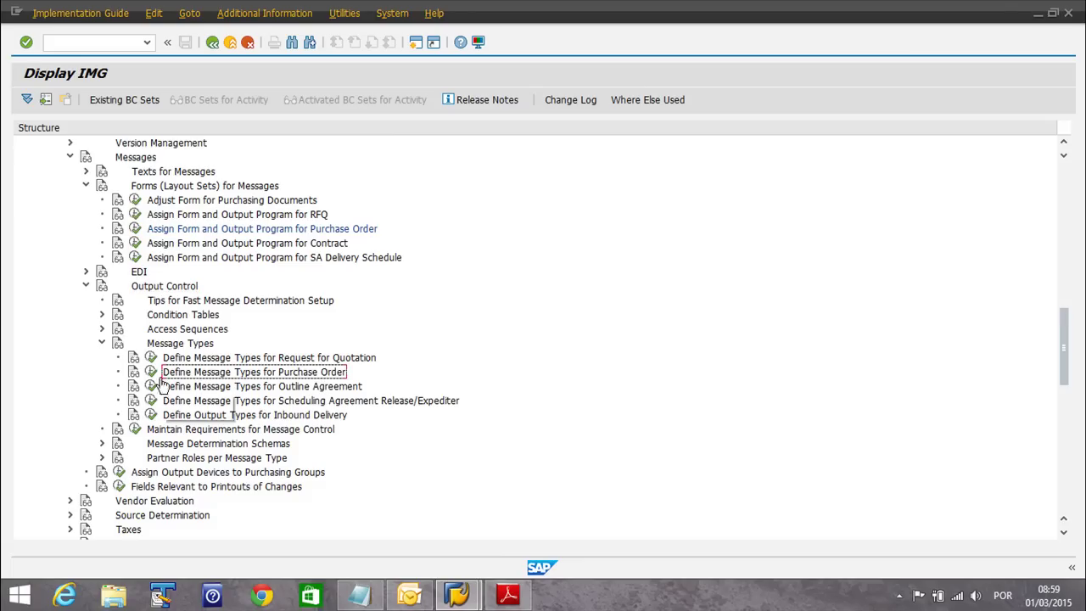
click(151, 371)
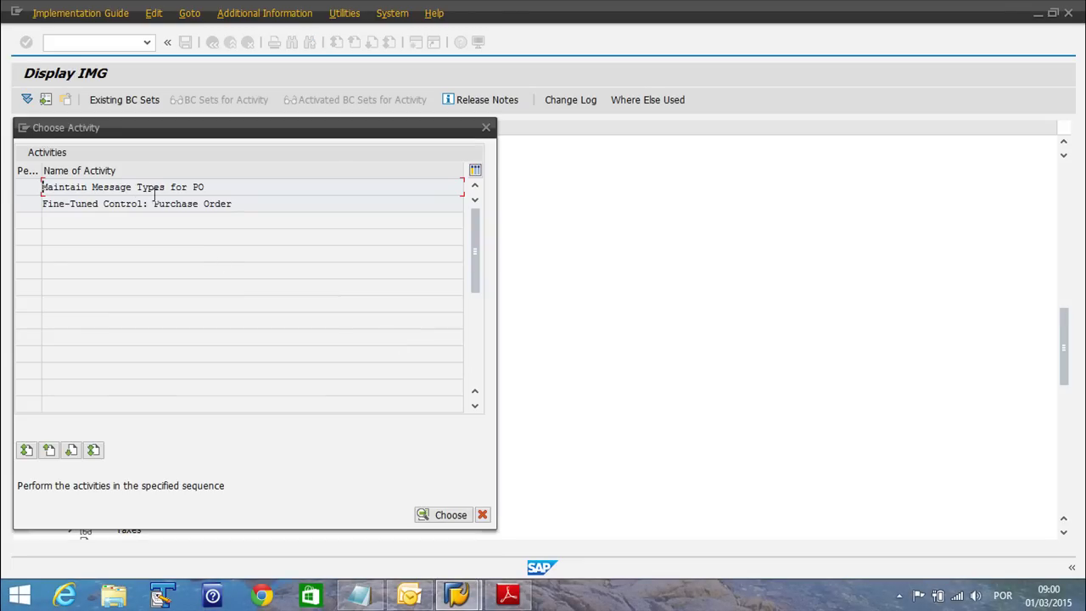
Open Maintain Message Types for PO and show the details of output type NEU
double_click(138, 189)
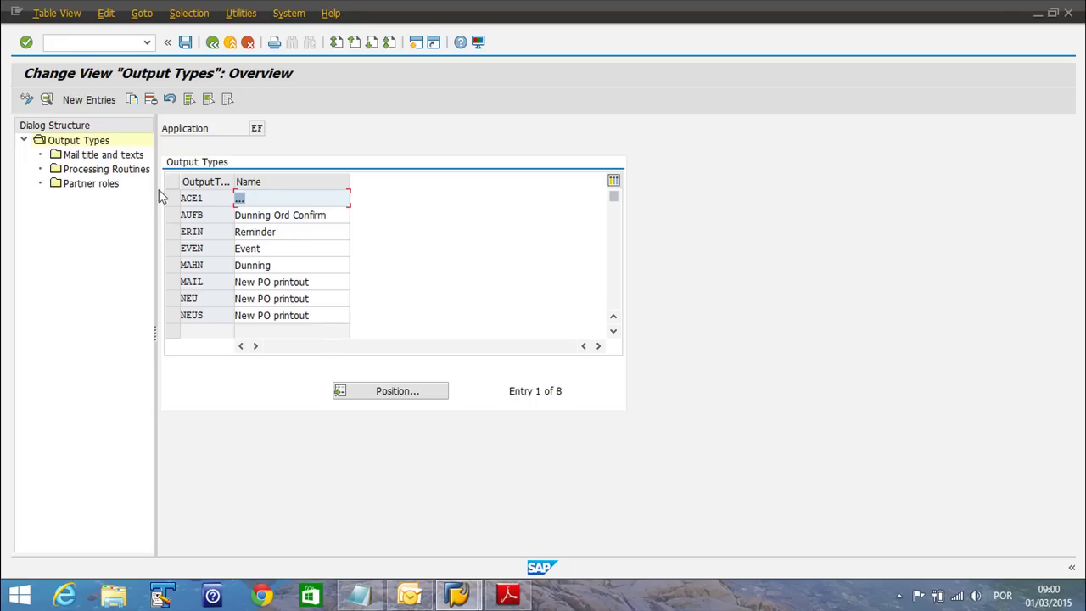
click(171, 307)
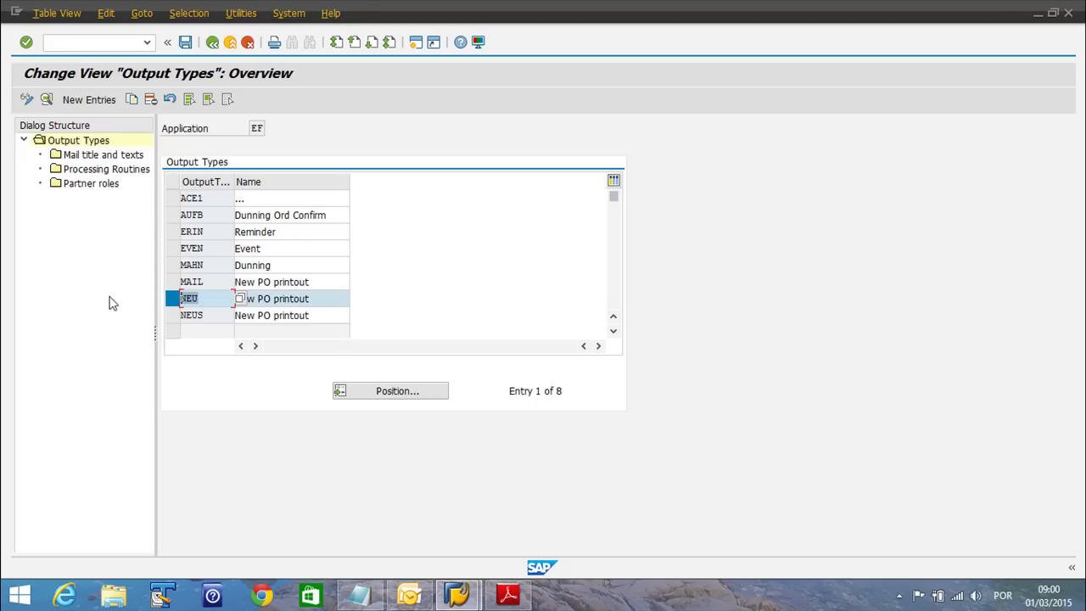
click(316, 301)
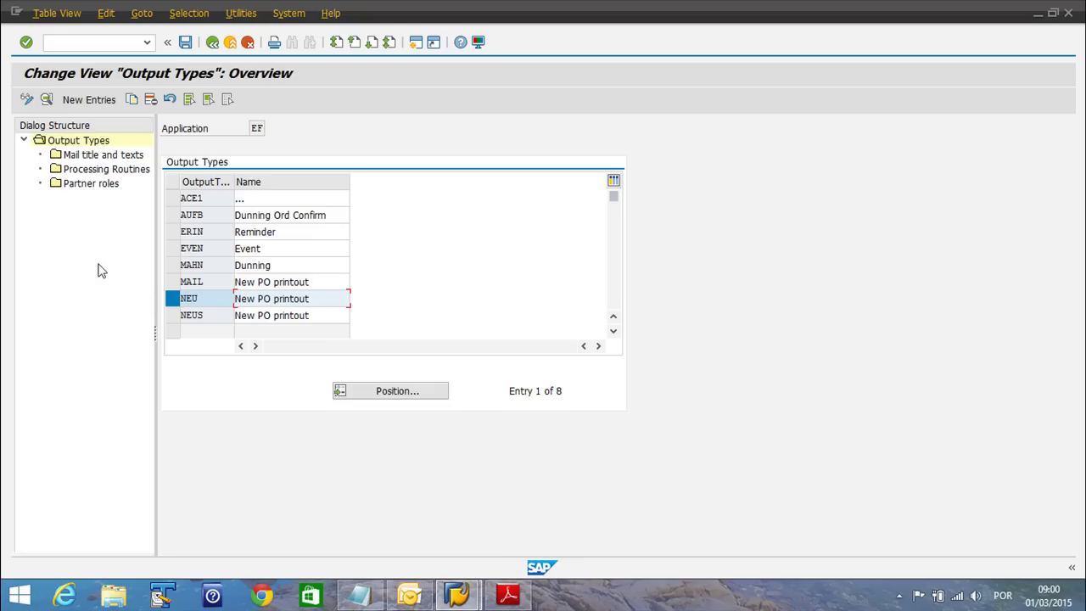
click(47, 100)
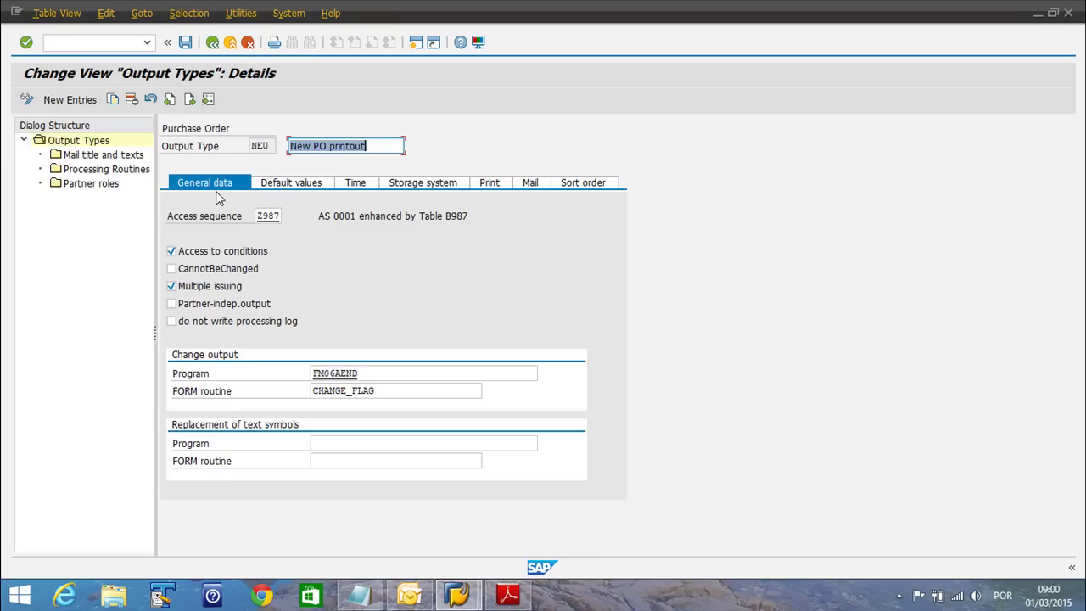
Review NEU's default, timing, storage, print and mail tabs, checking the mail priority options
click(285, 187)
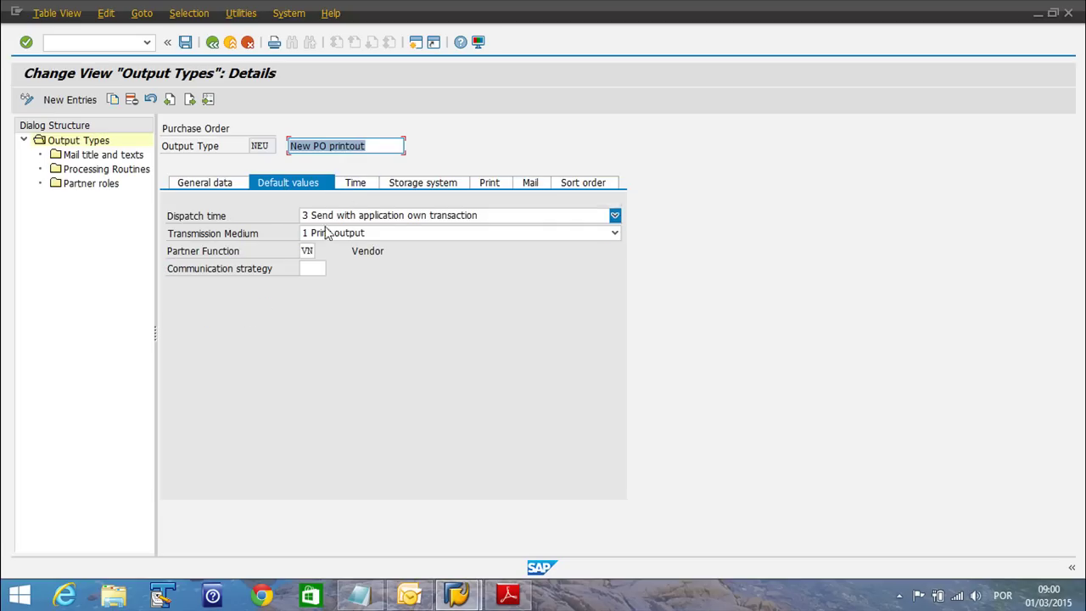
click(361, 190)
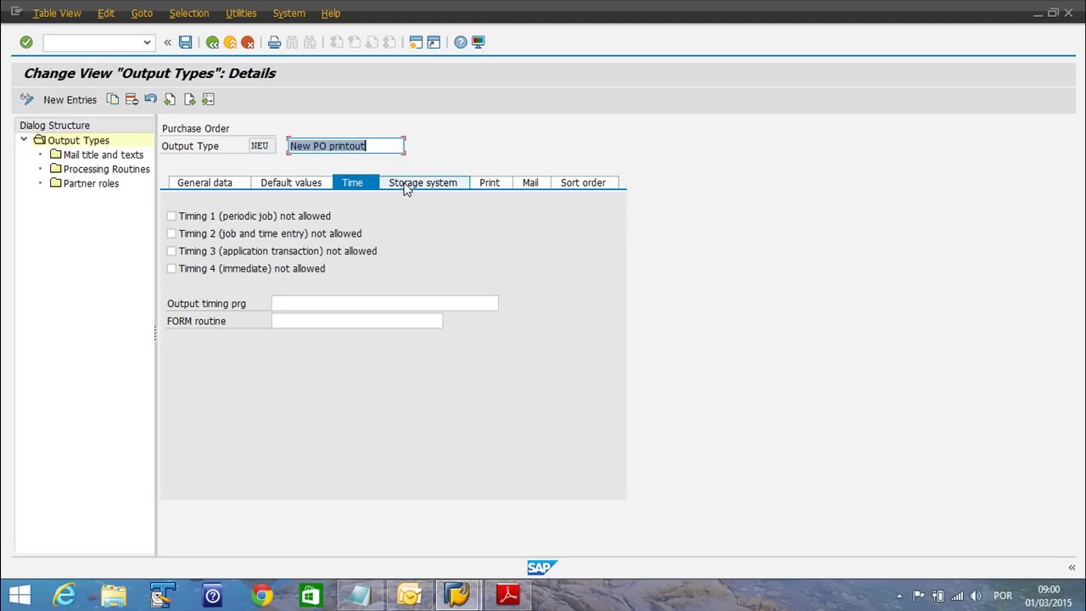
click(405, 187)
click(488, 186)
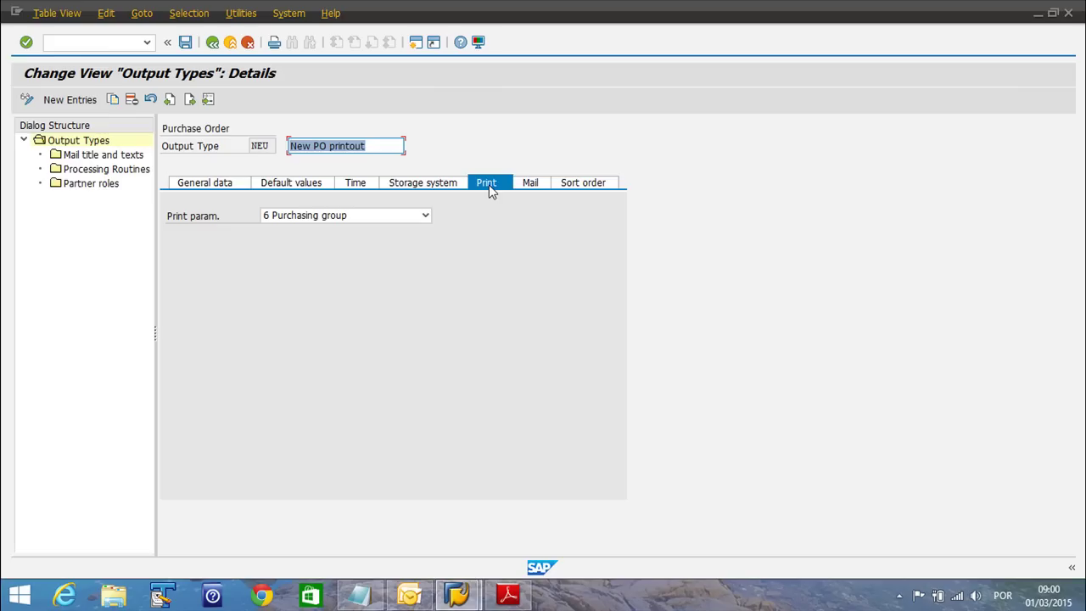
click(529, 188)
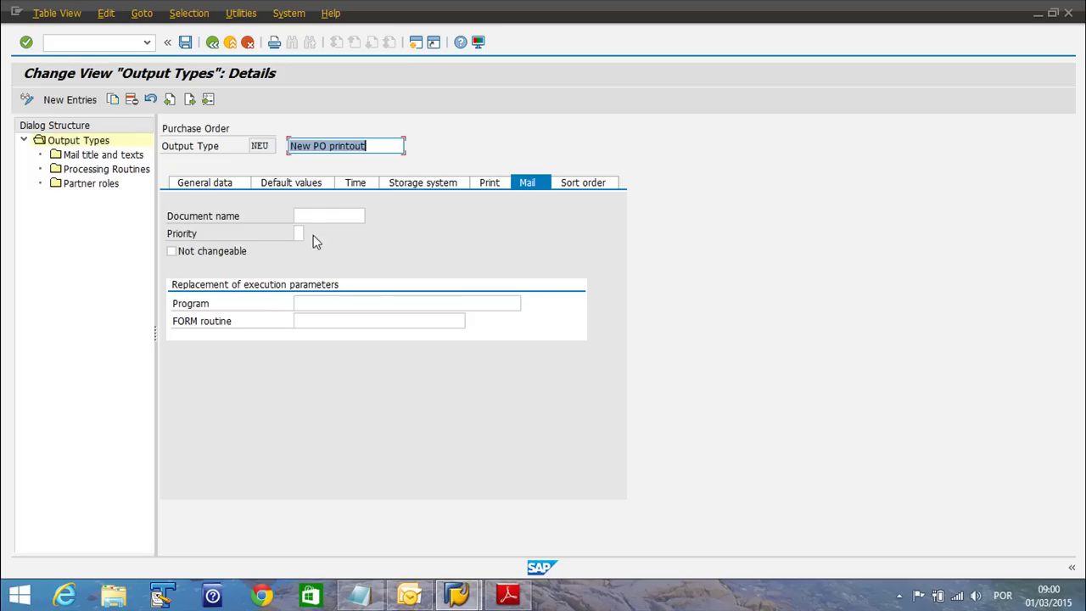
click(300, 234)
click(311, 235)
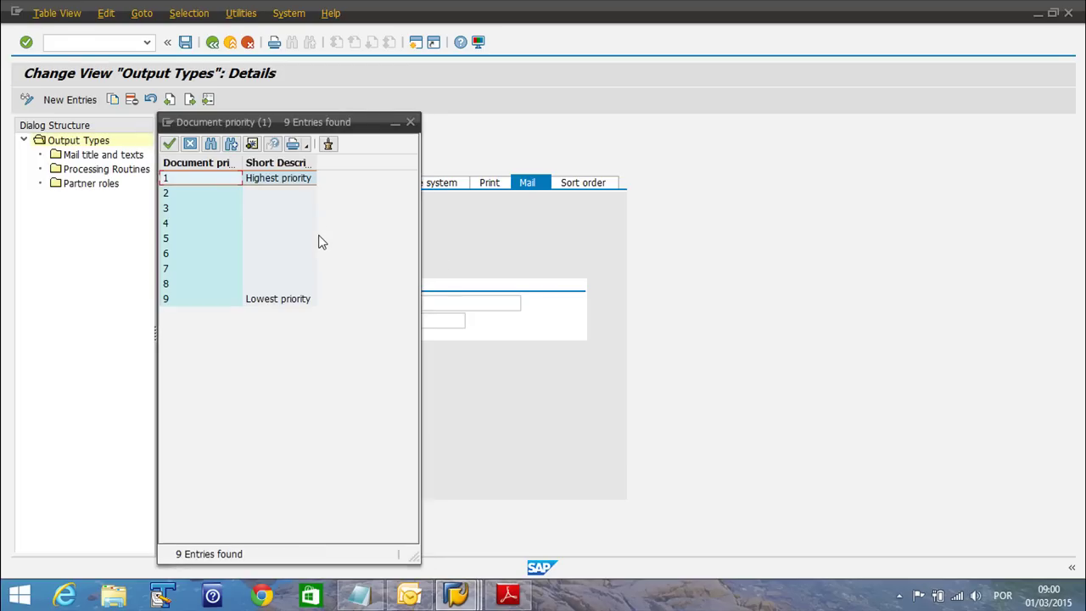
click(410, 123)
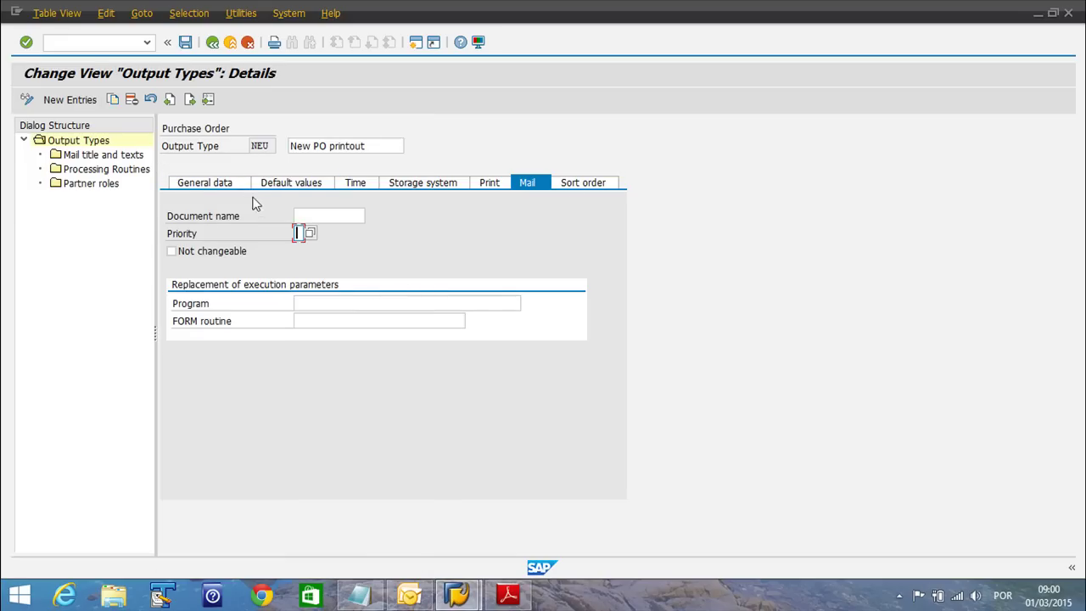
Open NEU's mail titles and texts and position the list to the EN entry
double_click(81, 160)
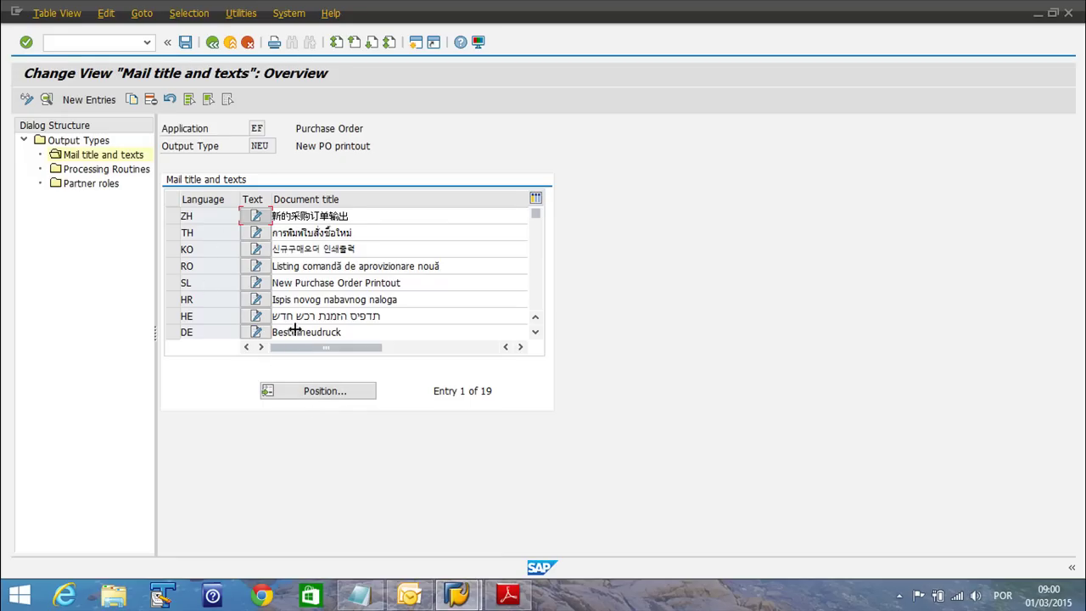
click(325, 391)
text(en)
key(Return)
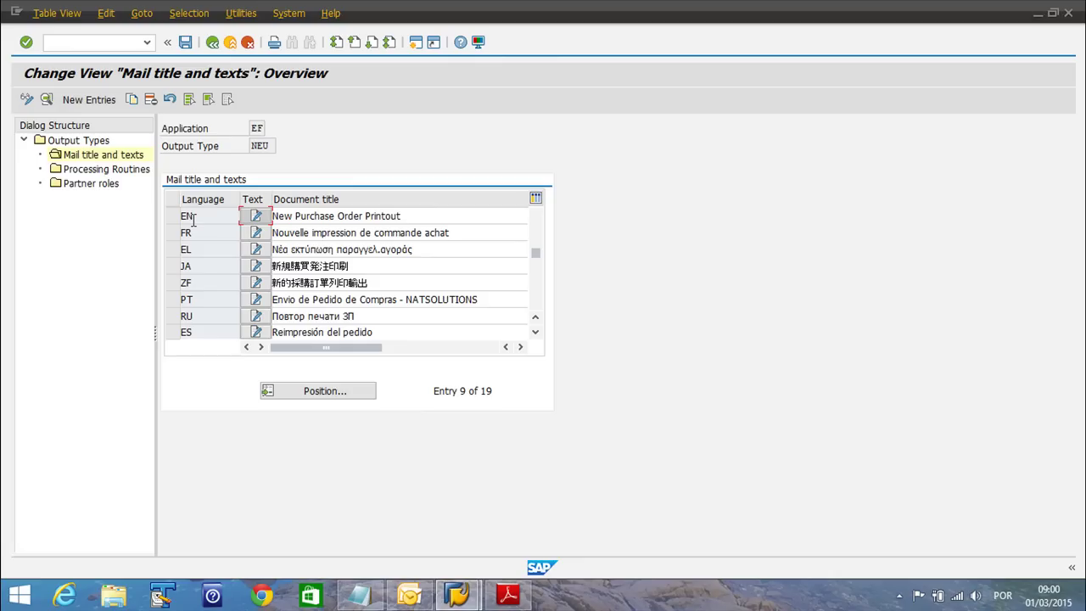
Replace the EN document title with 'PO To be Delivered - NATSOLUTIONS', comparing it to the Portuguese title
double_click(292, 215)
drag(321, 215, 426, 215)
click(427, 215)
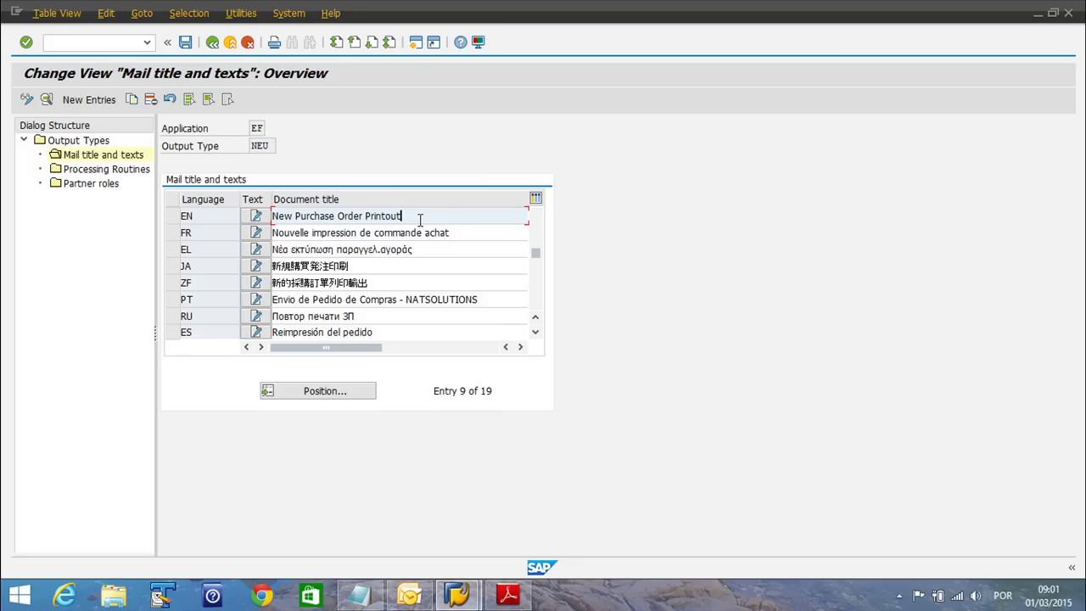
scroll(420, 220, right, 1)
key(shift+Home)
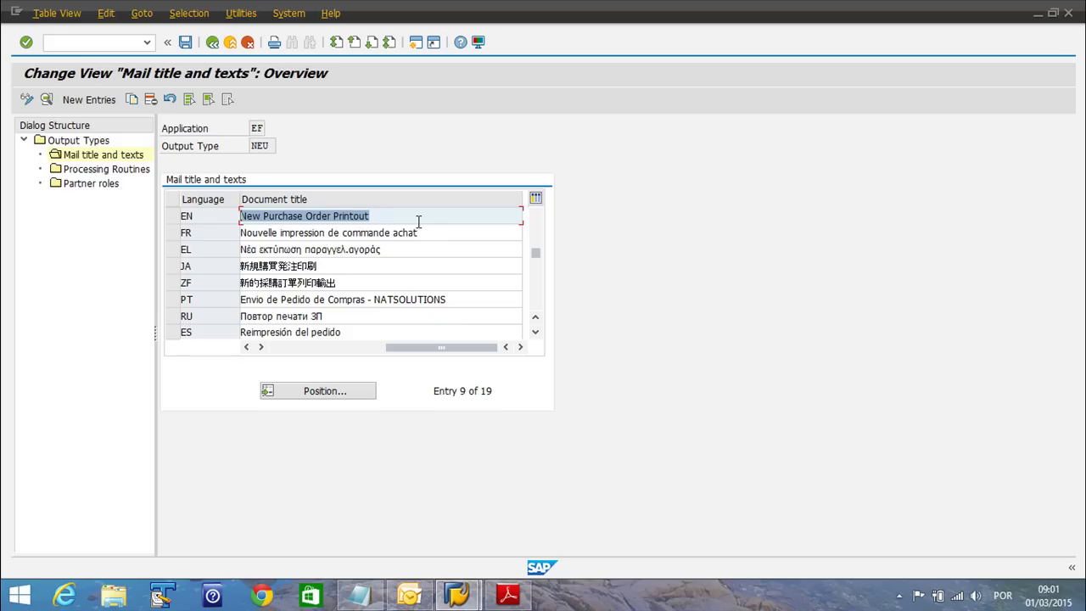
text(PO)
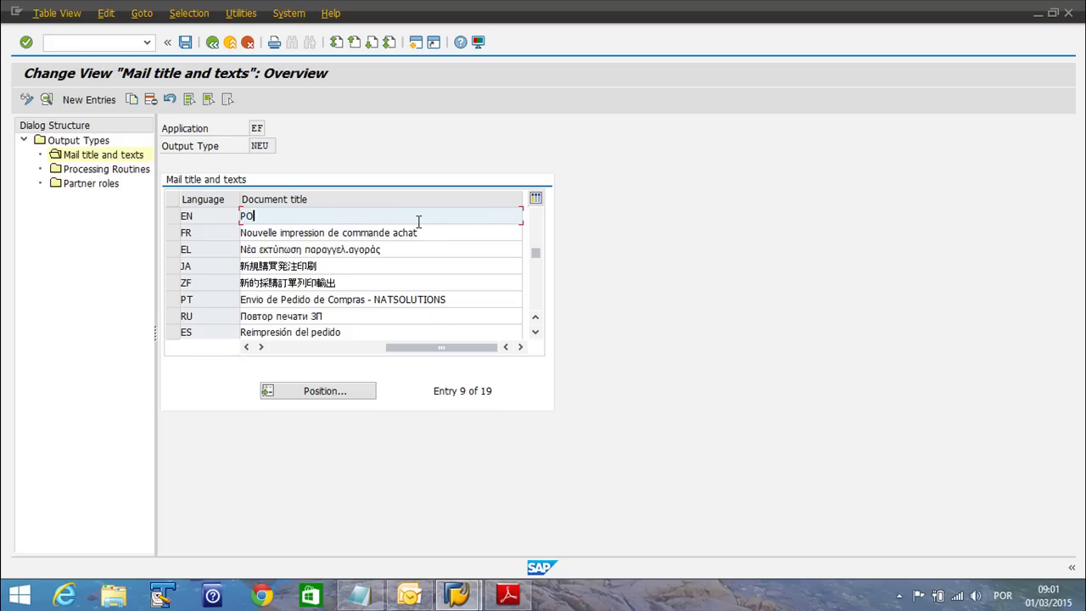
key(BackSpace)
key(BackSpace)
text(Ne)
key(shift+Home)
text(PO)
text(NATSOLUTIO)
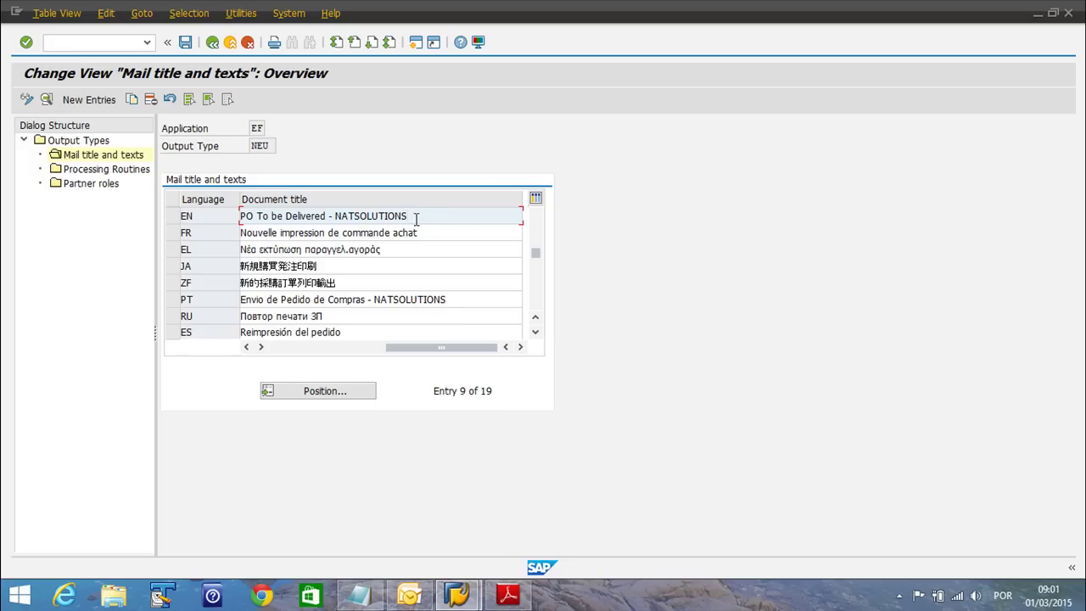
drag(417, 219, 331, 219)
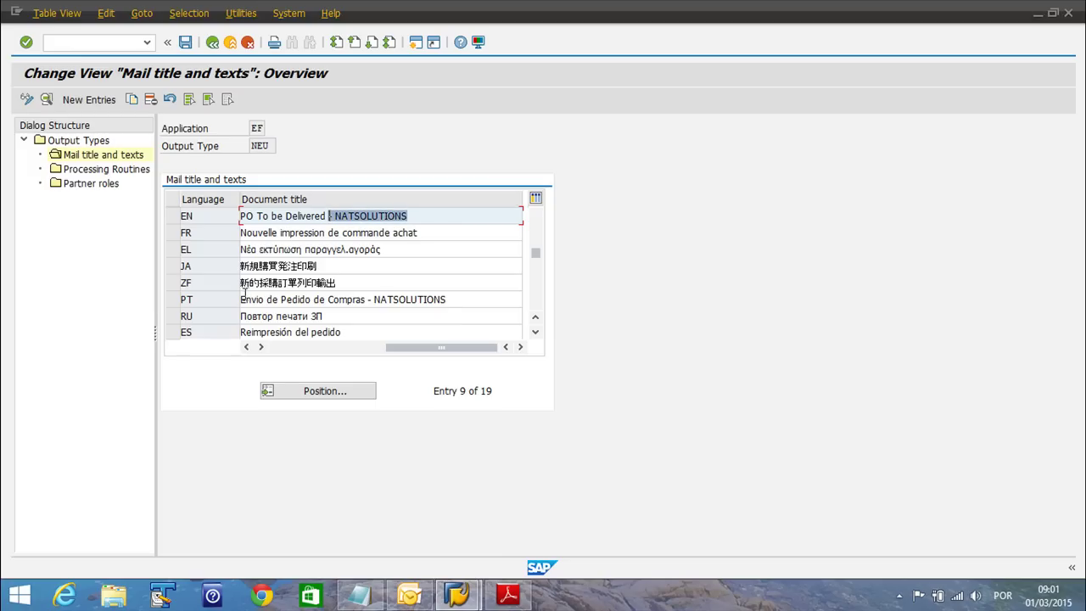
drag(450, 299, 241, 299)
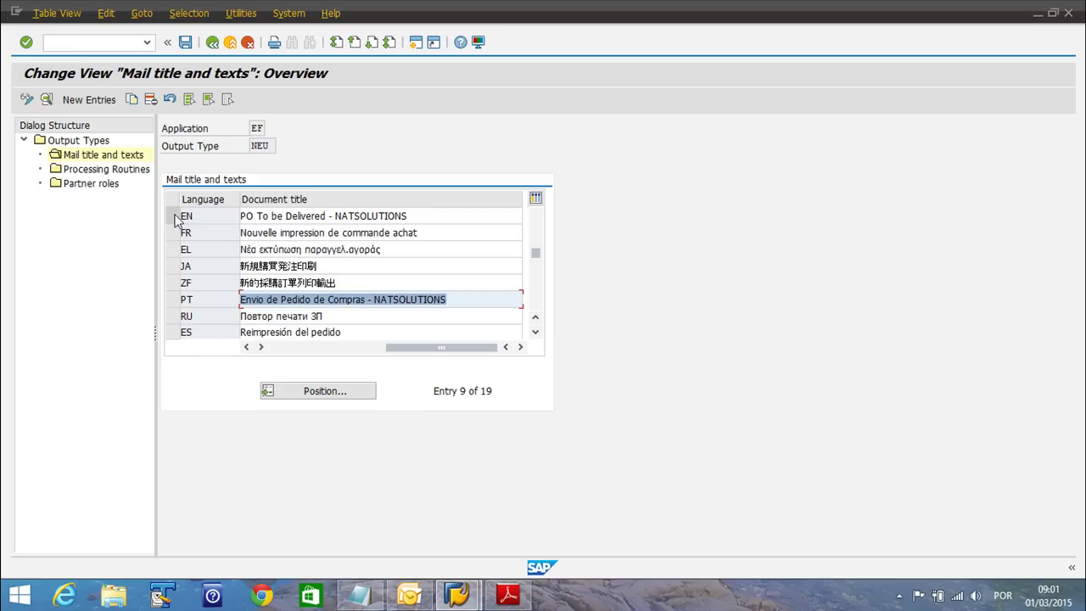
drag(399, 348, 283, 348)
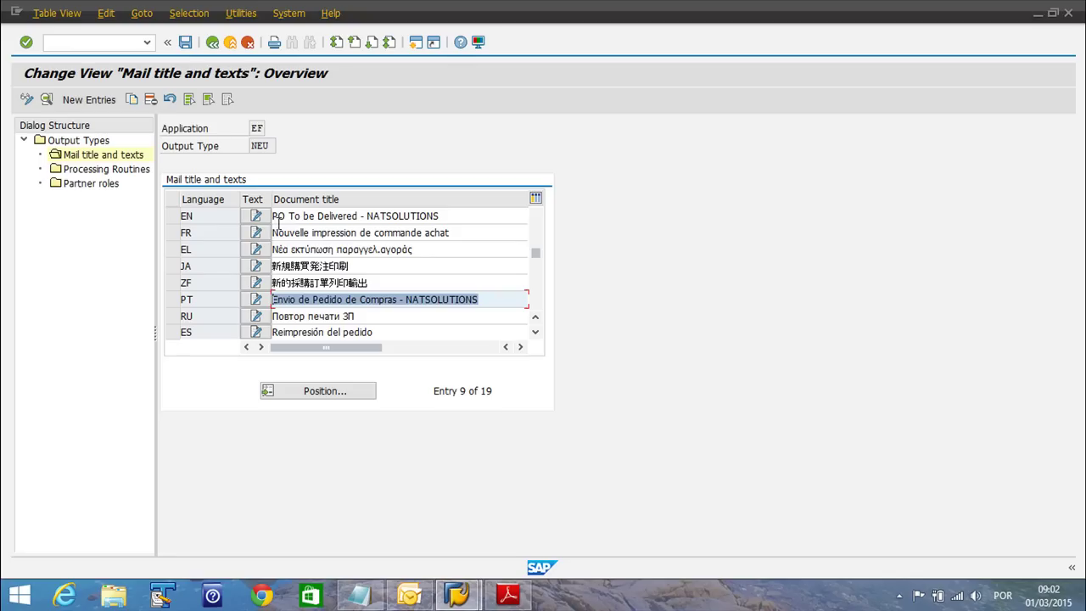
Write 'MAIL BODY.' as the English NEU mail text, save it, and return to the titles list
click(257, 217)
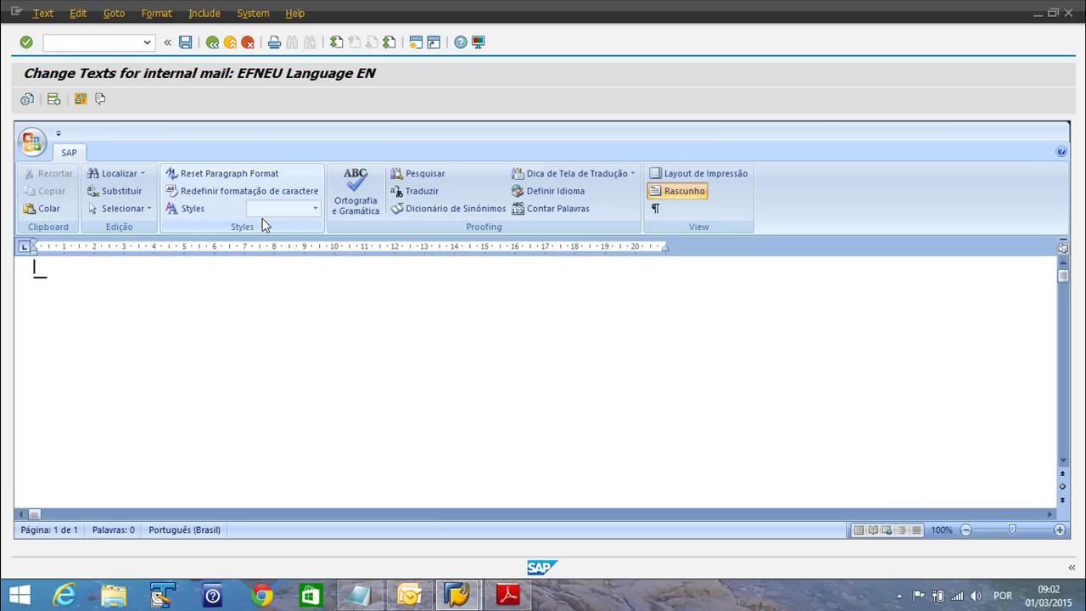
text(MAI)
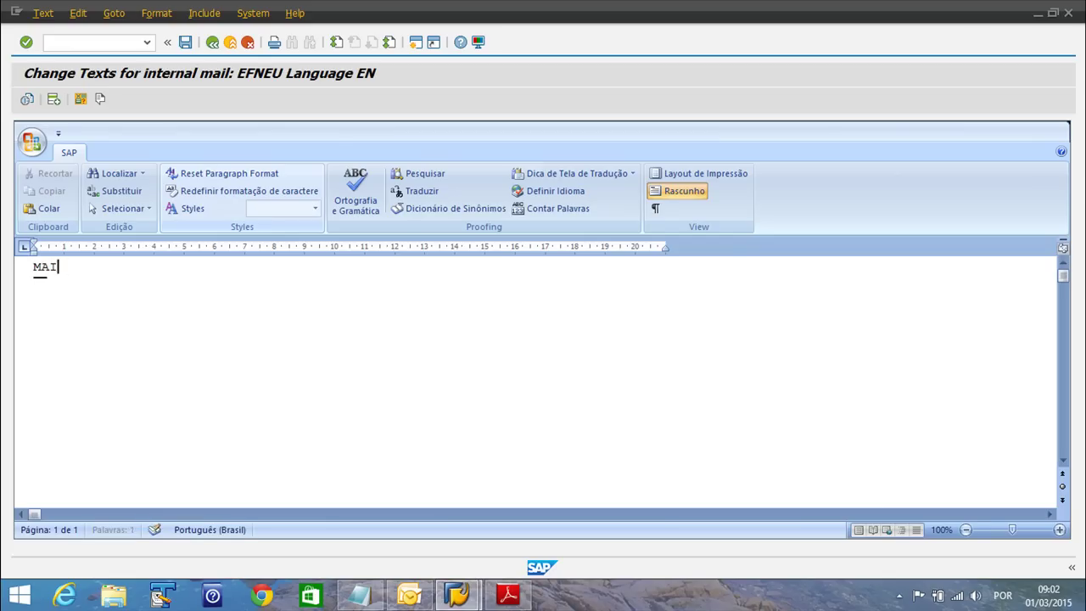
text(L BODY)
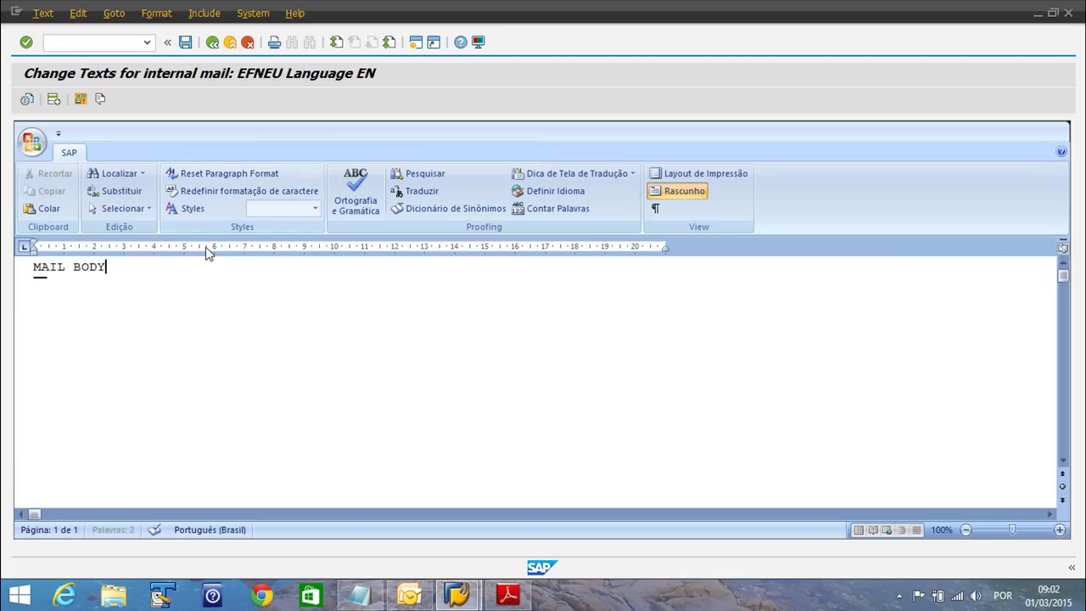
text(.)
click(185, 42)
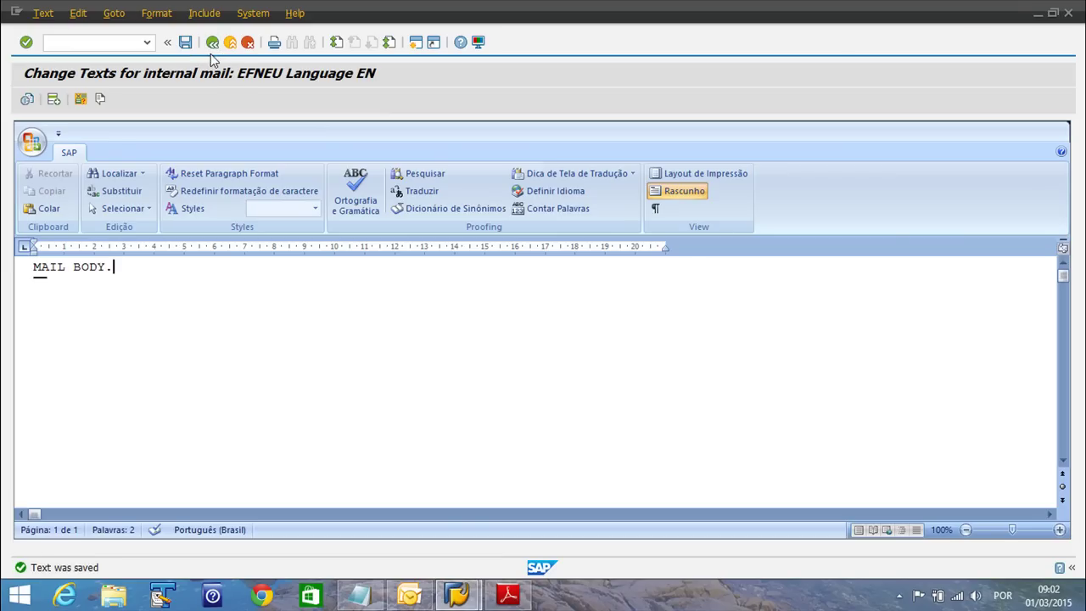
click(213, 49)
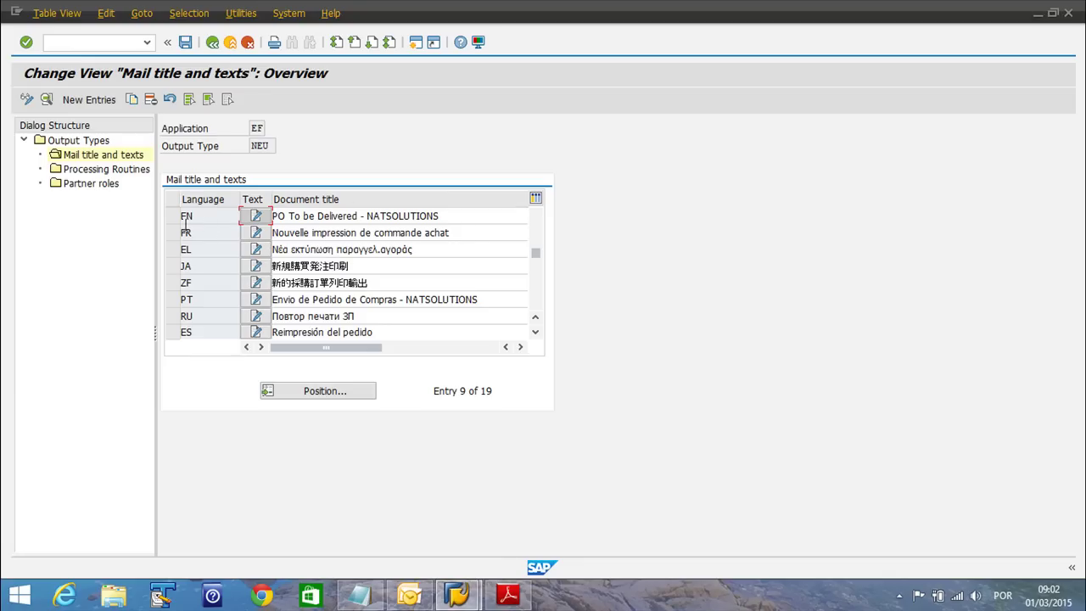
Open NEU's Processing Routines, try Copy As on the Print output row, then cancel
click(100, 170)
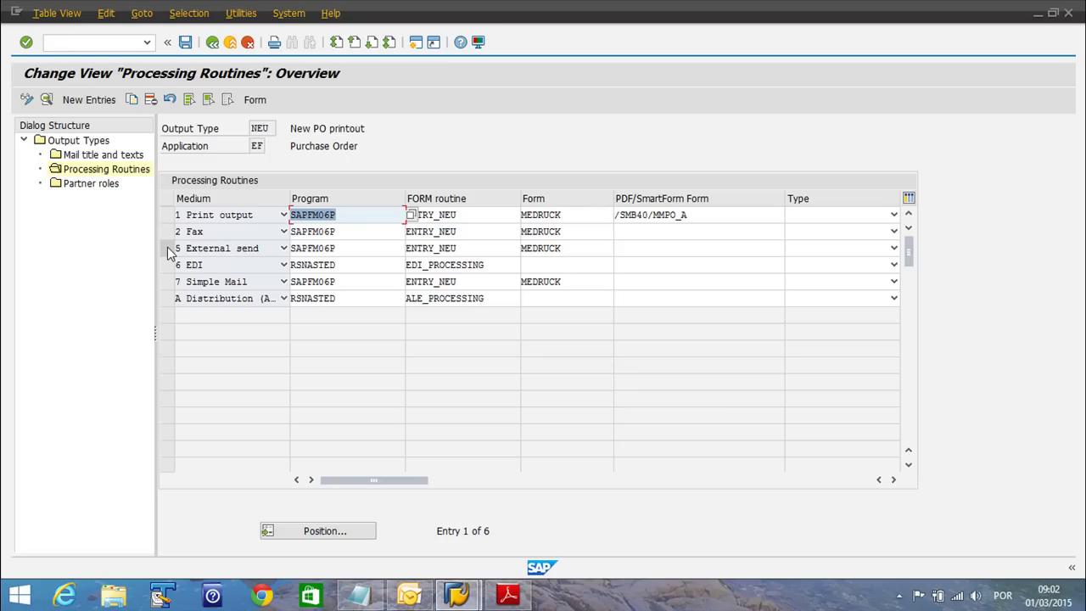
click(167, 217)
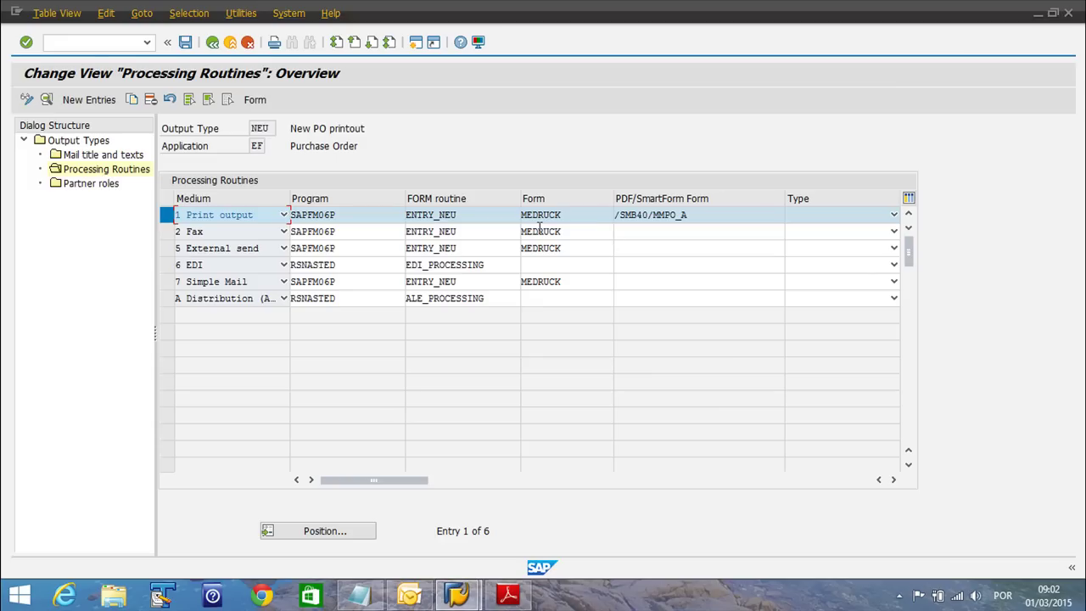
click(168, 248)
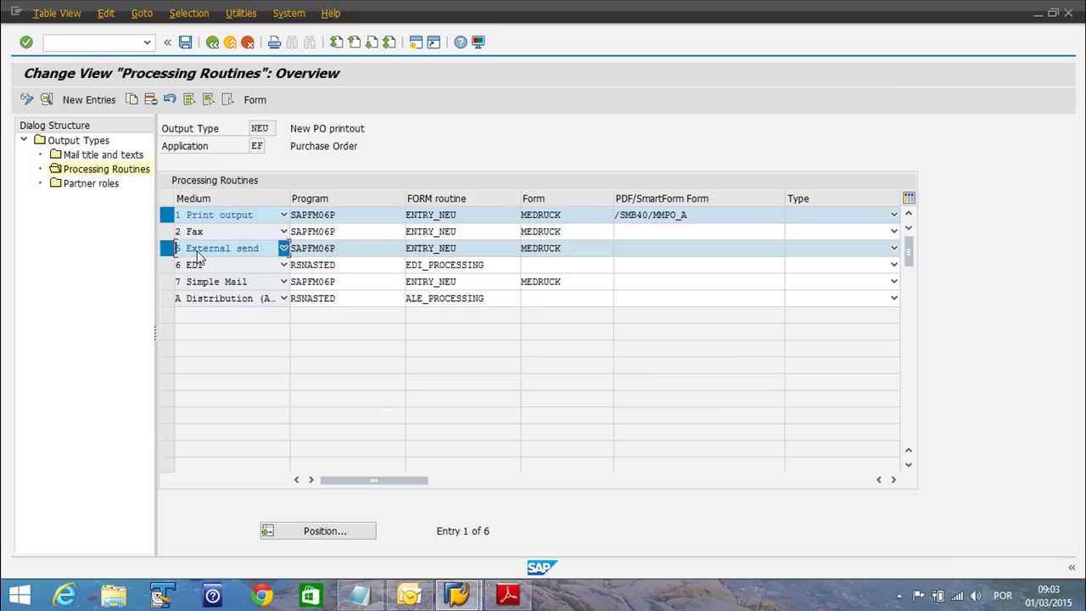
click(167, 248)
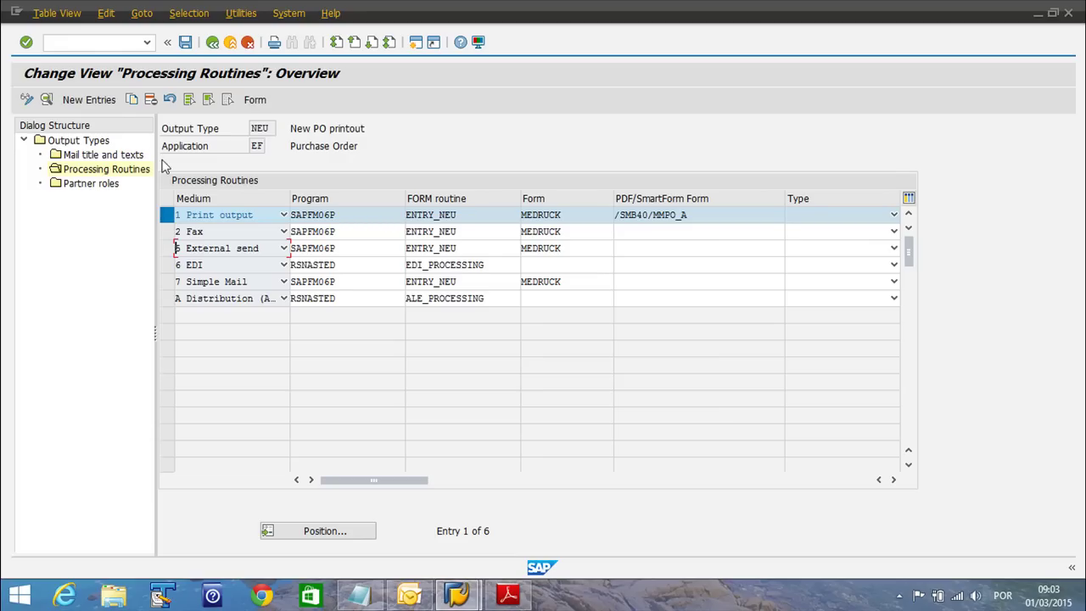
click(131, 99)
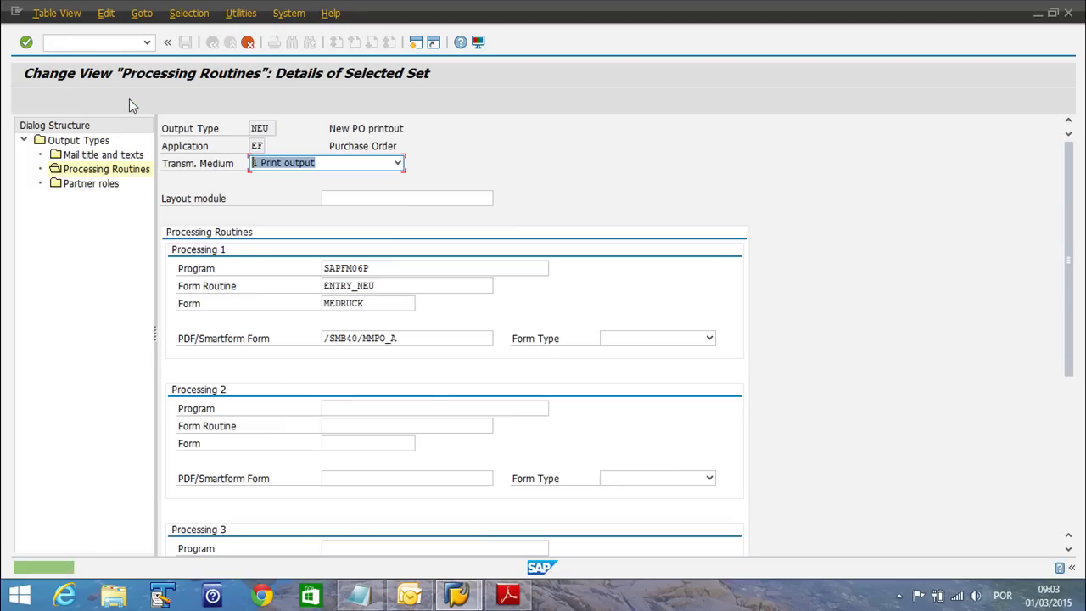
click(318, 164)
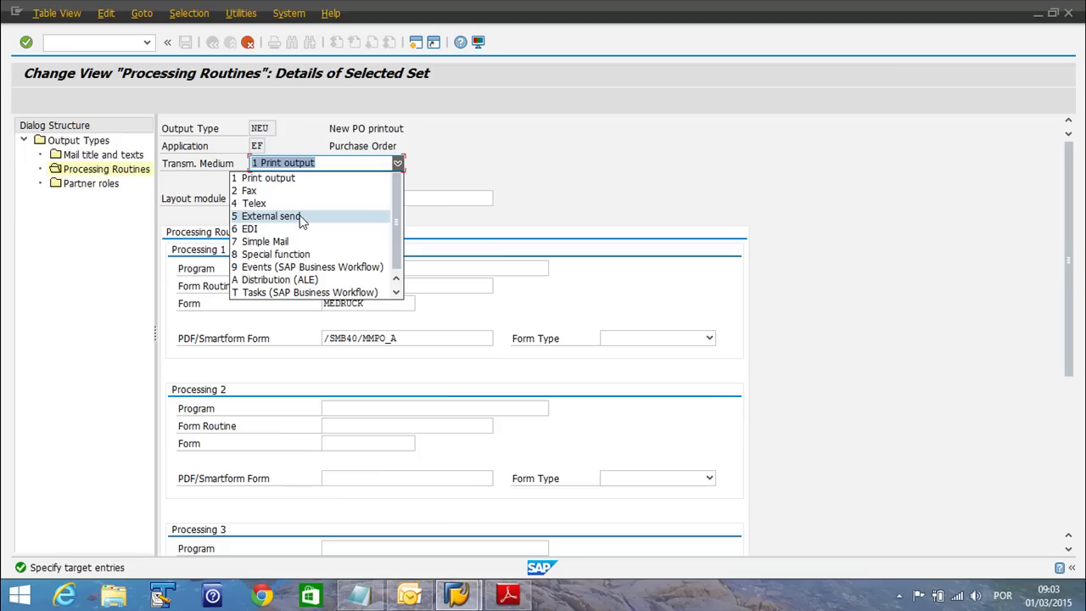
click(852, 326)
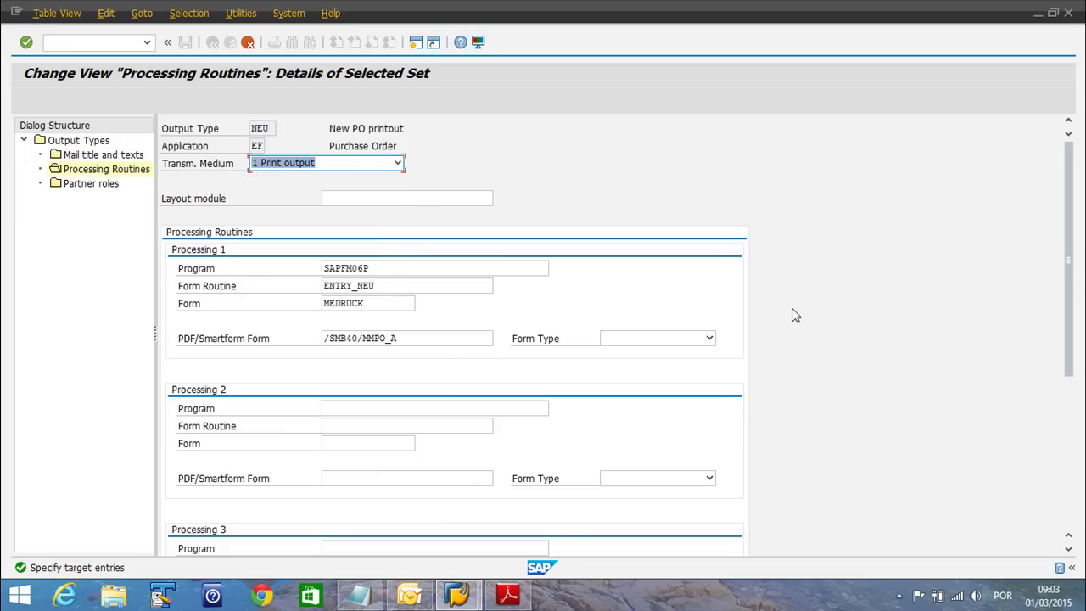
click(248, 44)
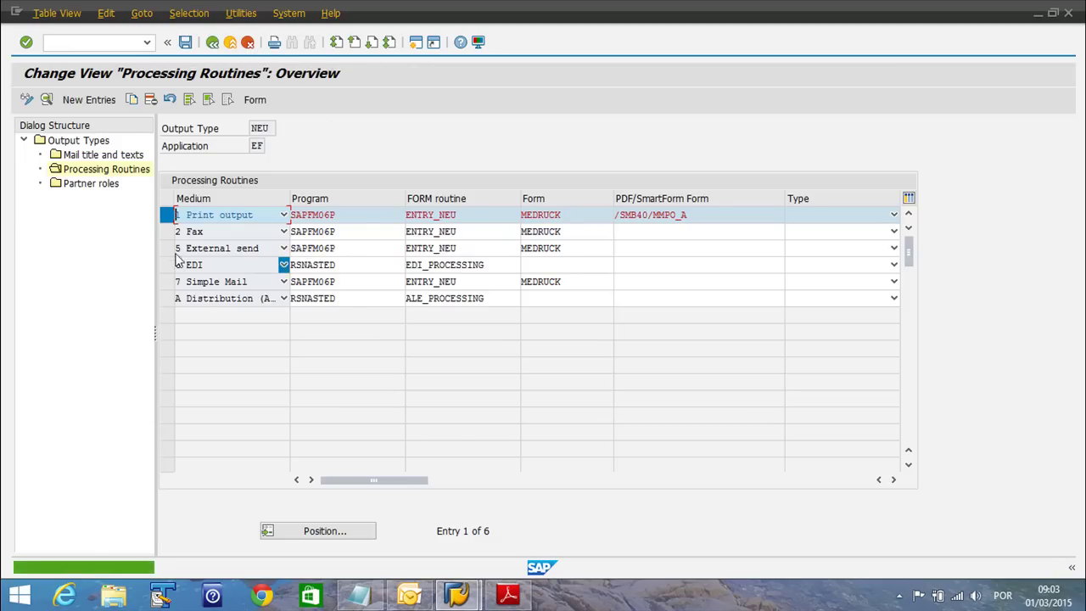
Check External send uses ENTRY_NEU and MEDRUCK with an empty PDF/SmartForm form field
click(177, 252)
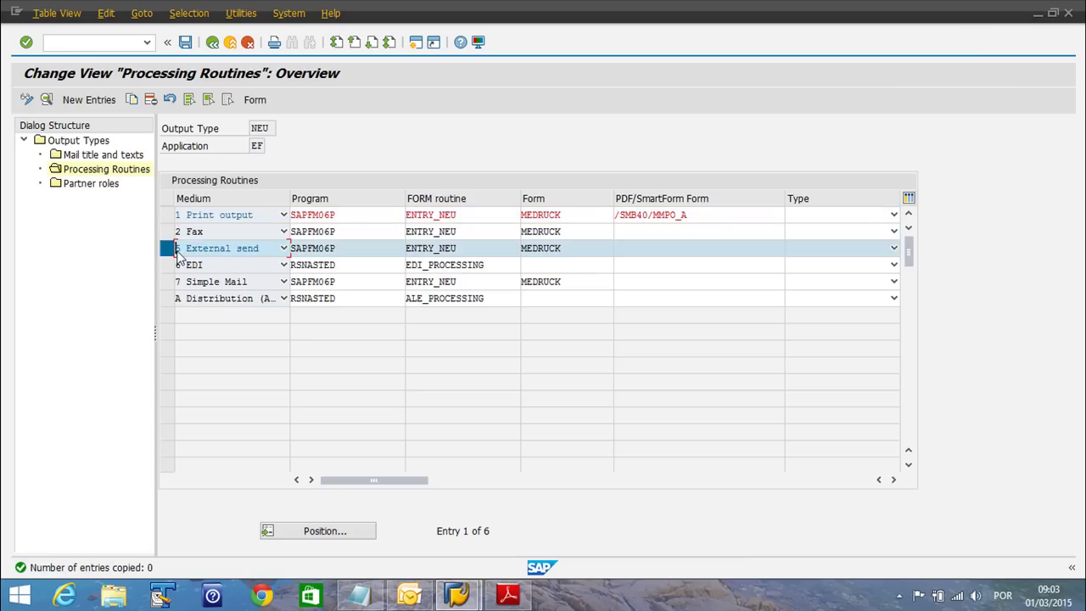
click(486, 250)
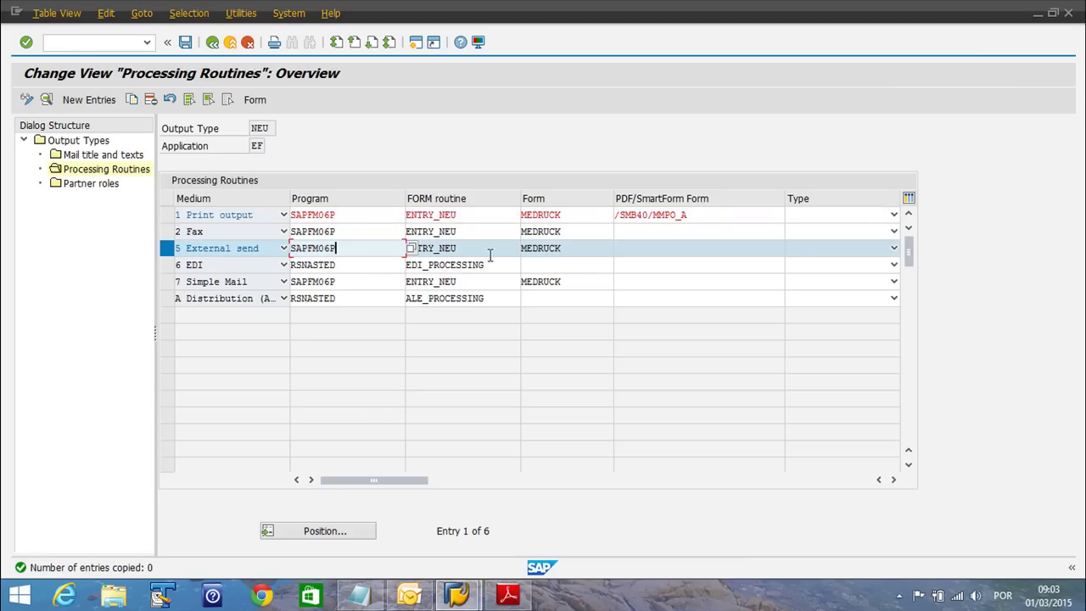
click(558, 248)
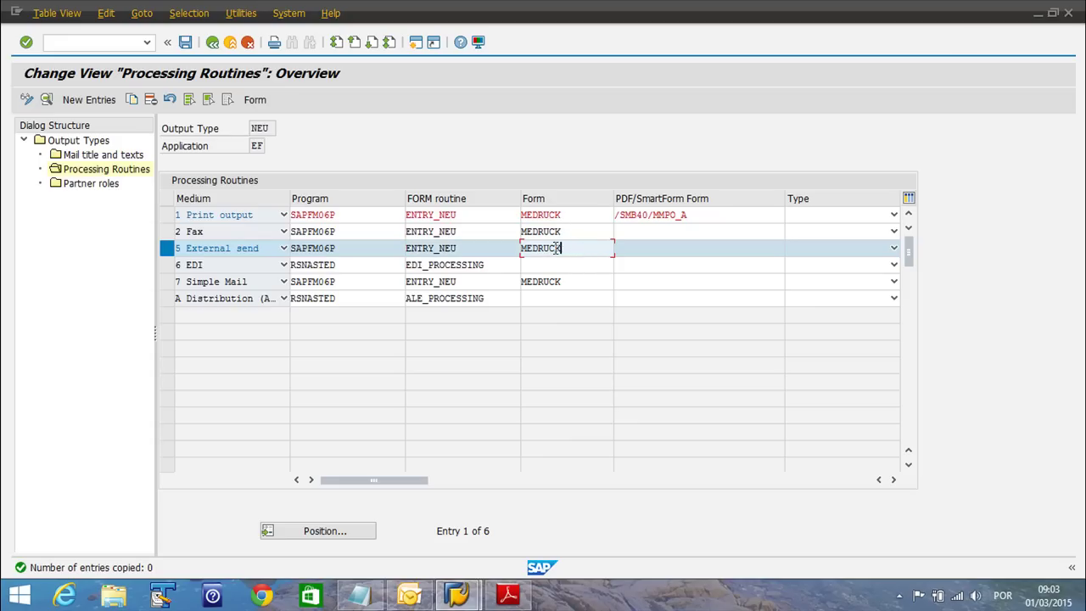
click(652, 250)
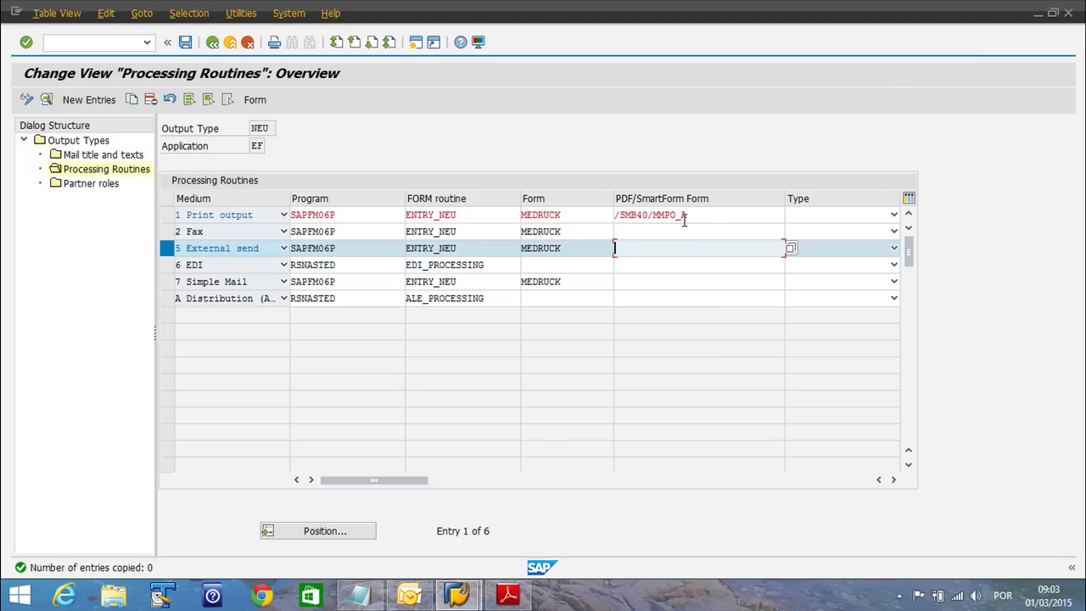
click(893, 248)
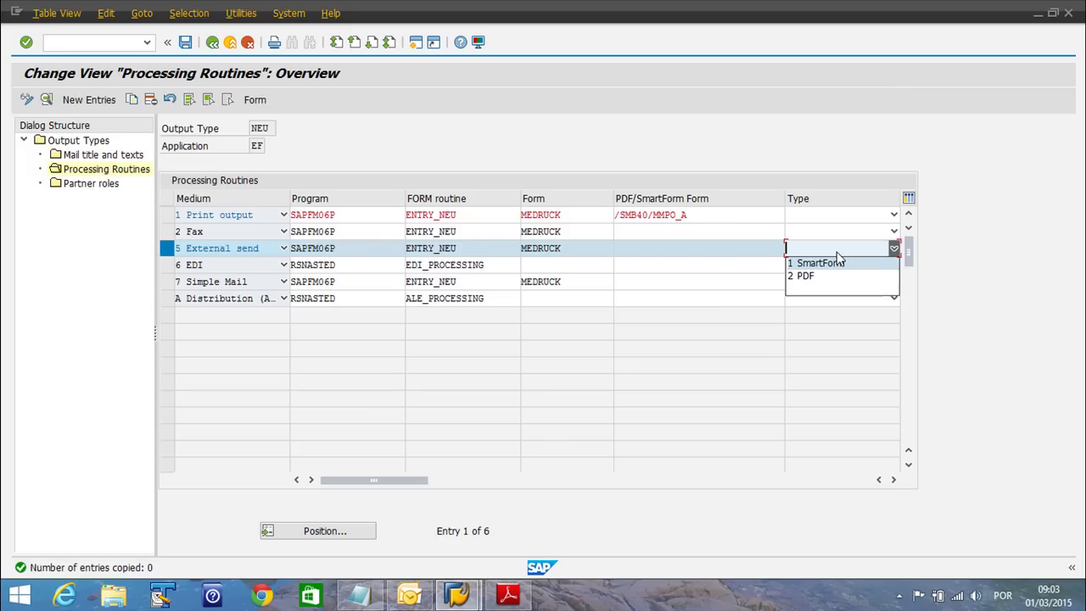
key(Escape)
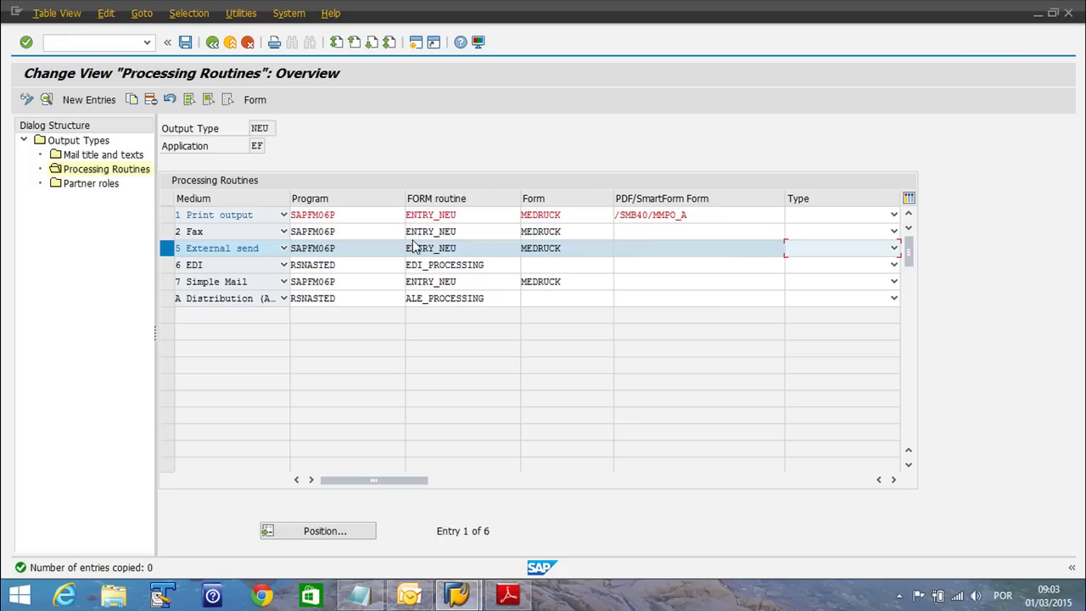
click(136, 264)
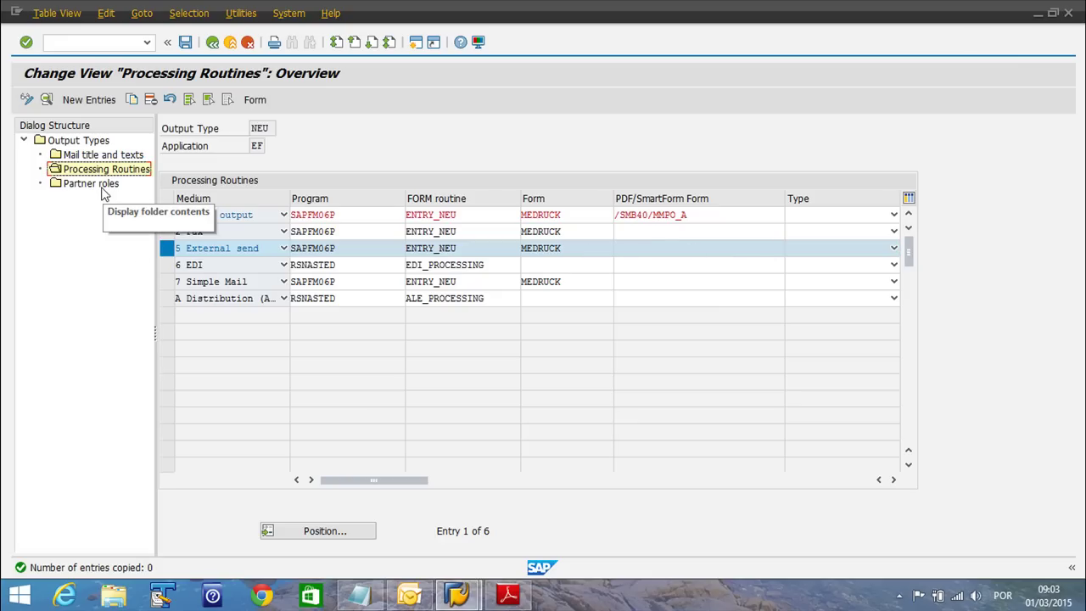
Open NEU's partner roles and inspect the OA, VN and DP print-output roles
double_click(84, 186)
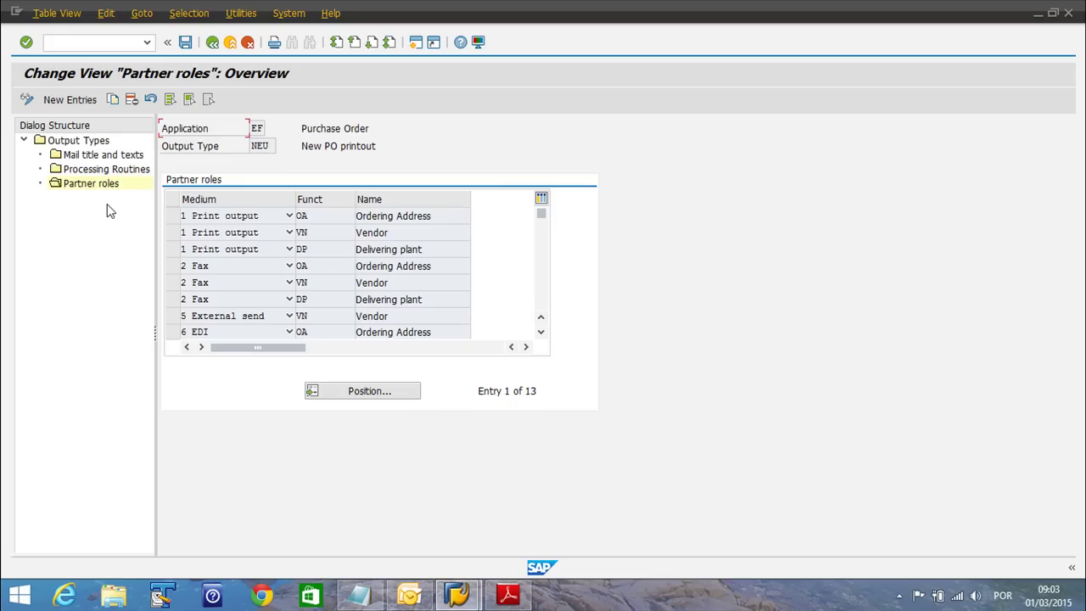
click(319, 216)
click(320, 232)
click(336, 250)
drag(447, 218, 377, 227)
double_click(421, 234)
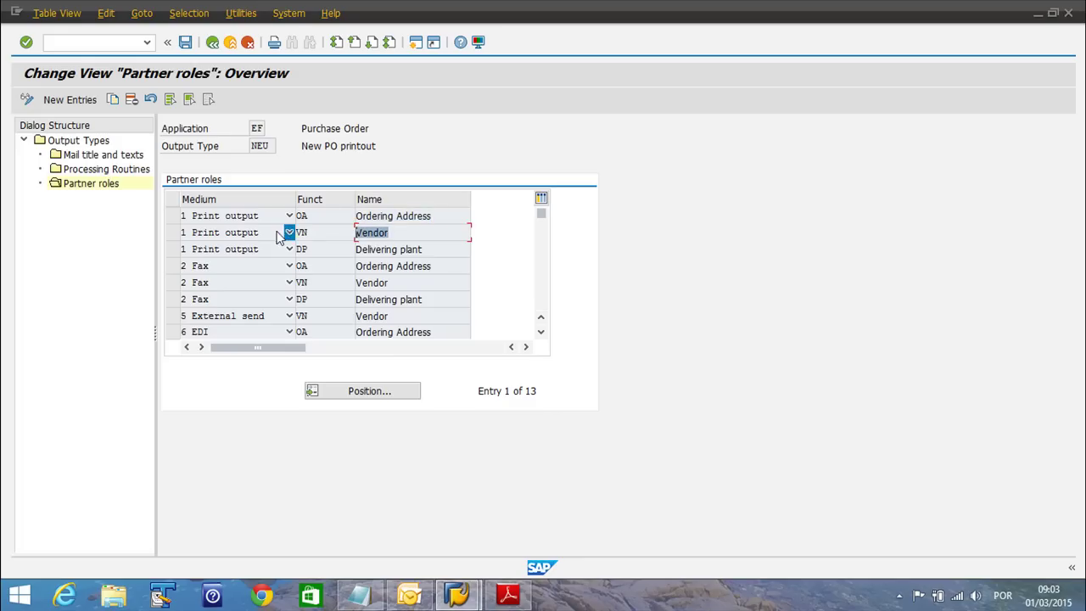
drag(438, 251, 301, 253)
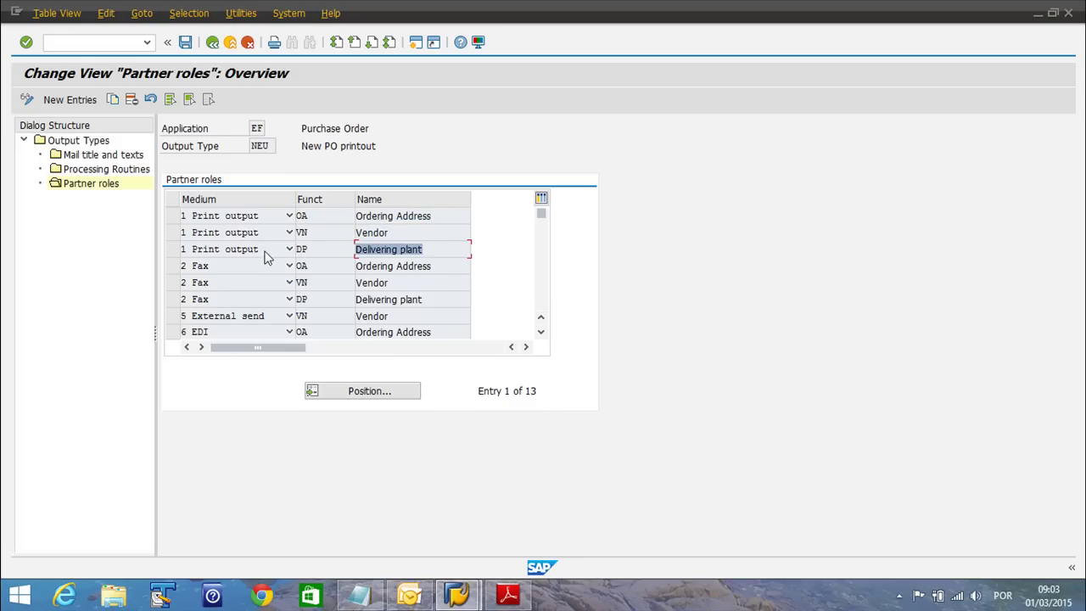
Copy the three Print output partner rows and set each copy's medium to External send
click(168, 249)
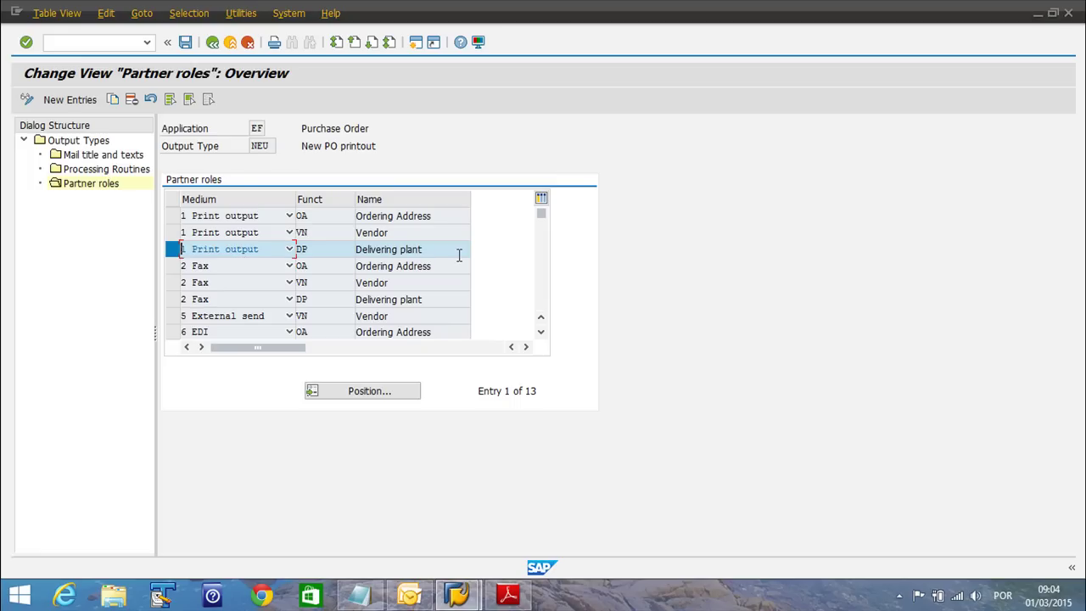
ctrl+click(169, 232)
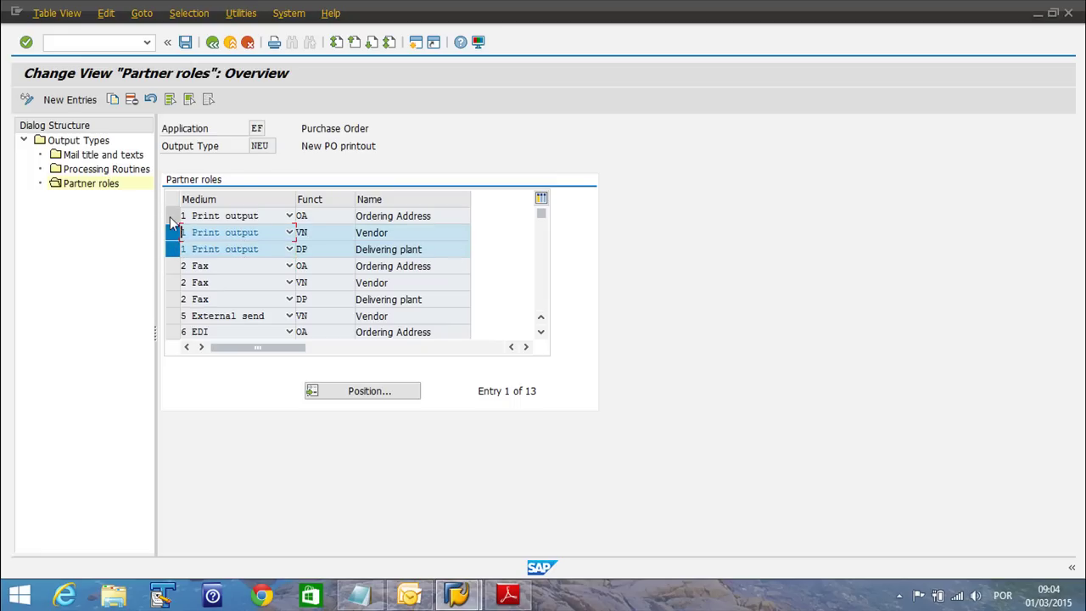
ctrl+click(170, 218)
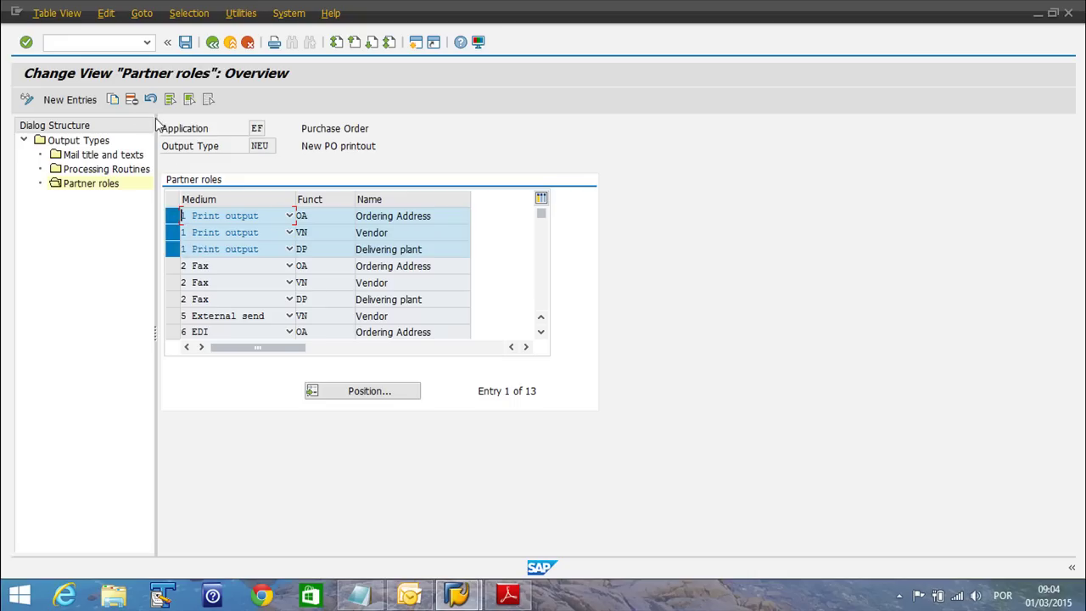
click(112, 100)
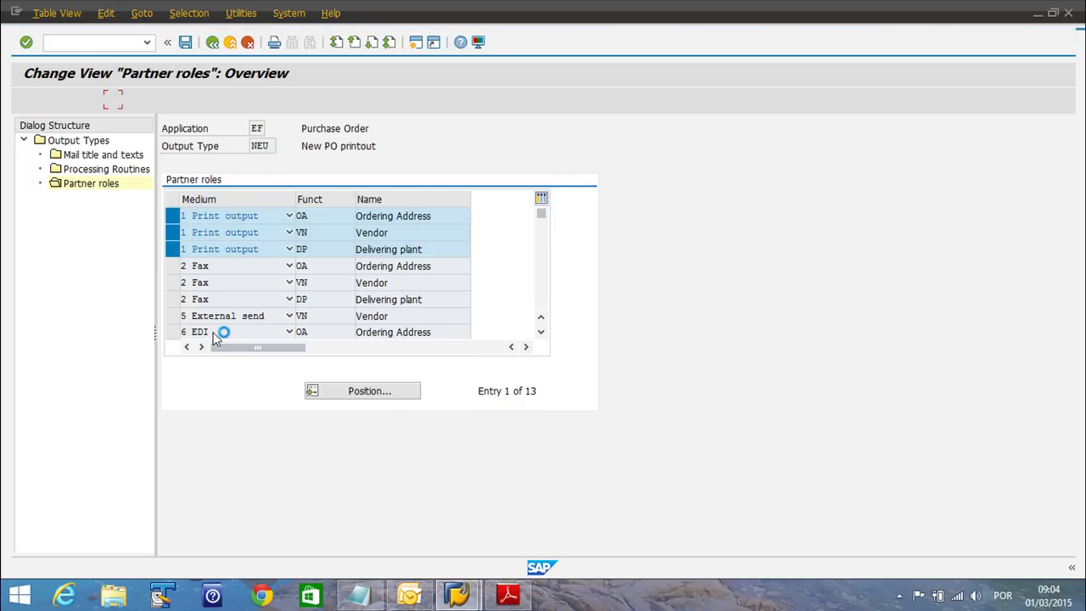
click(242, 218)
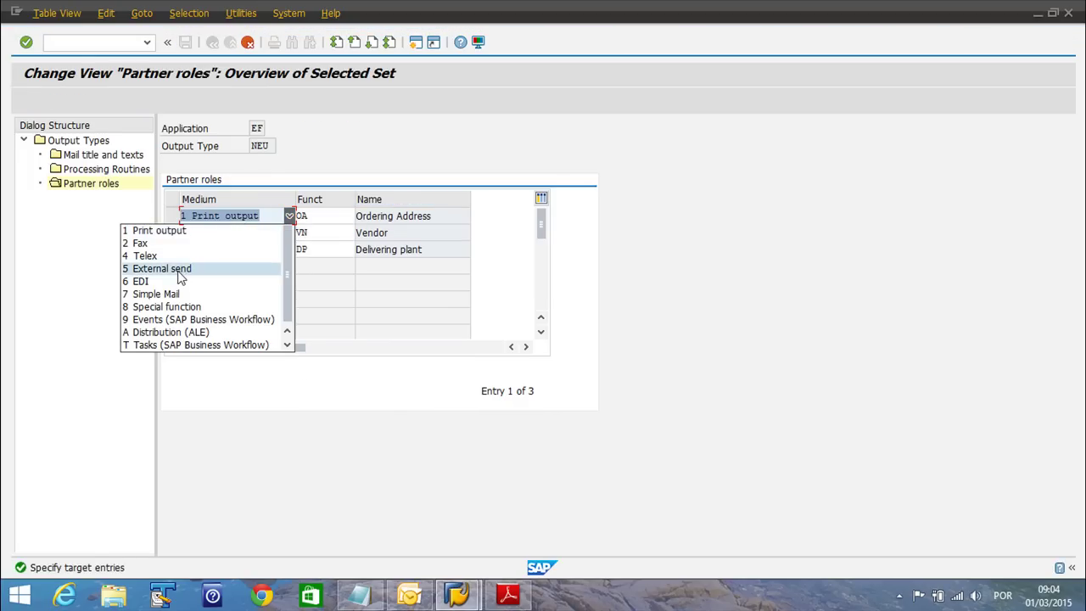
click(179, 278)
click(225, 233)
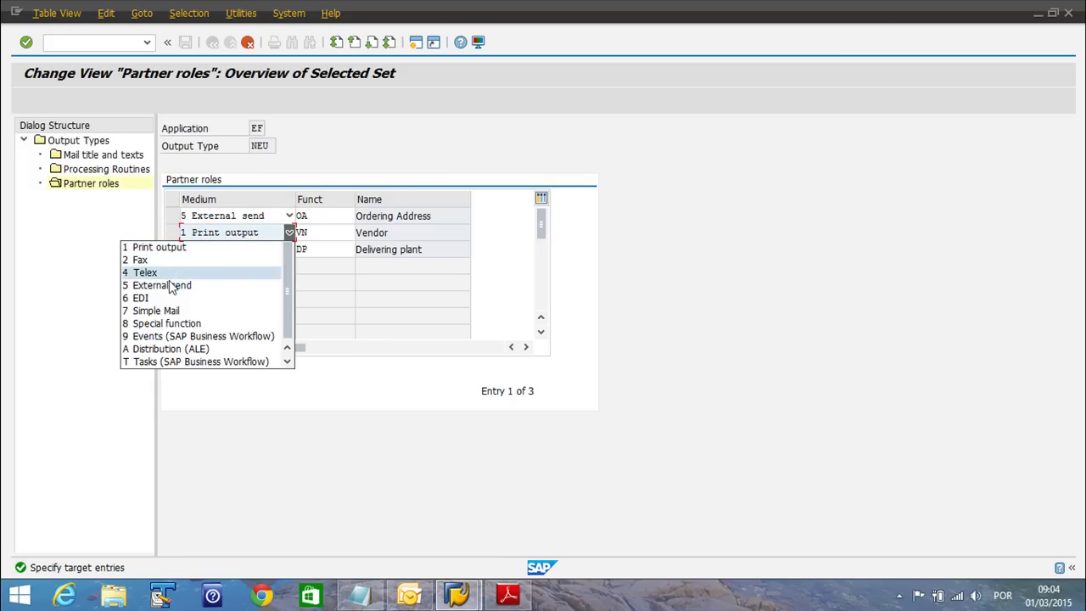
click(169, 289)
click(290, 249)
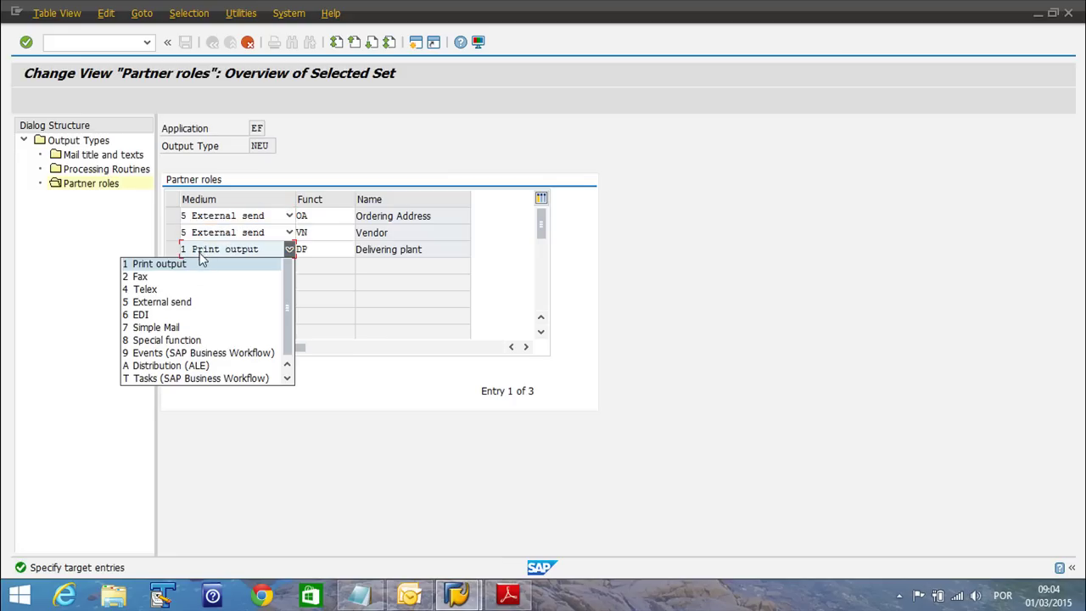
click(169, 302)
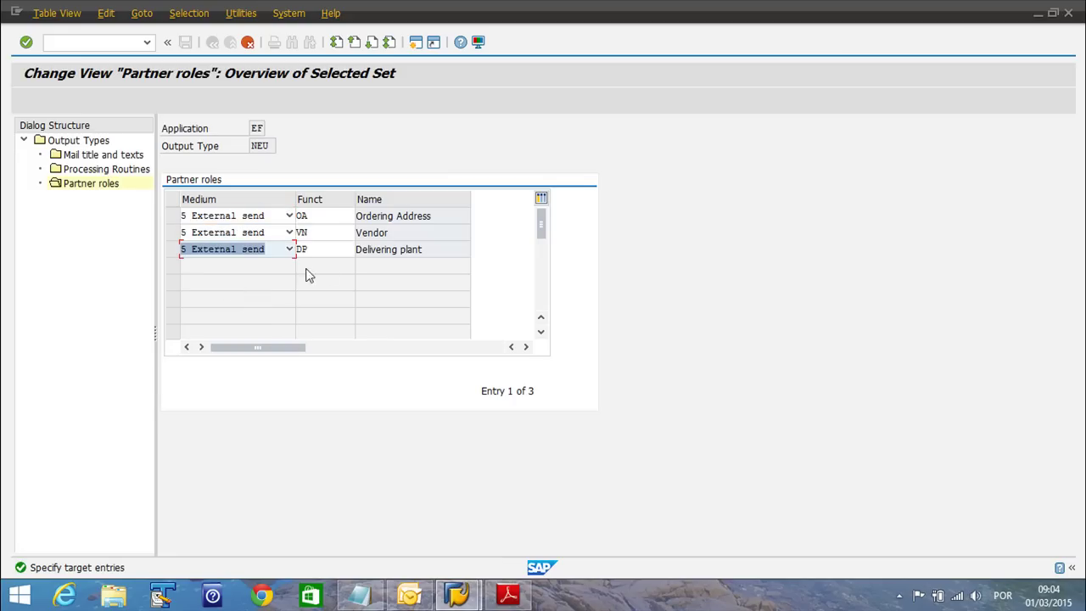
double_click(373, 233)
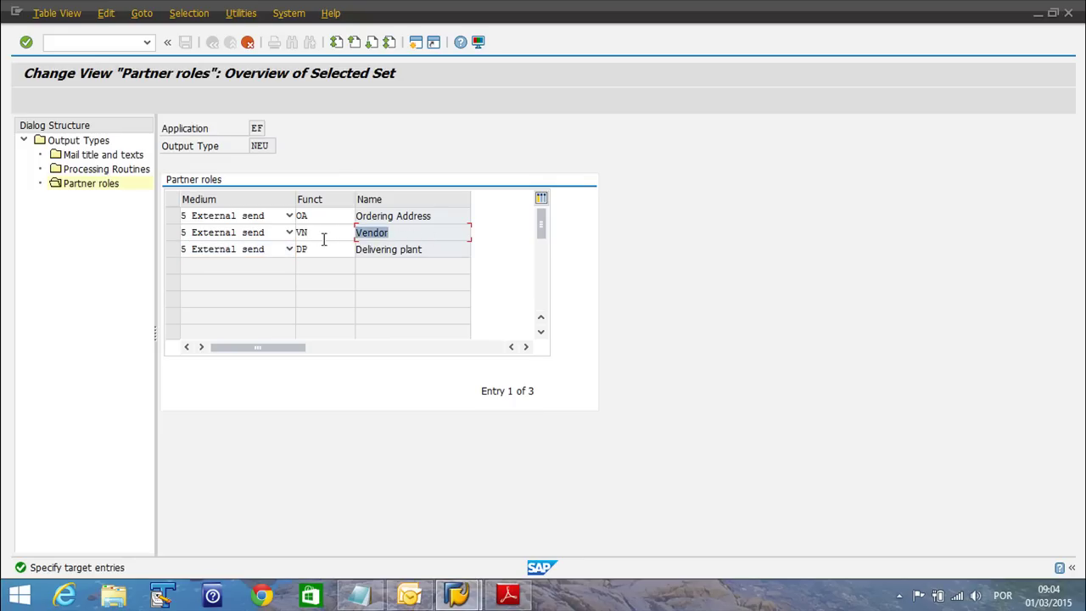
click(386, 250)
Discard the copied entries, keeping the existing External send Vendor role, and bring up Notepad
click(246, 42)
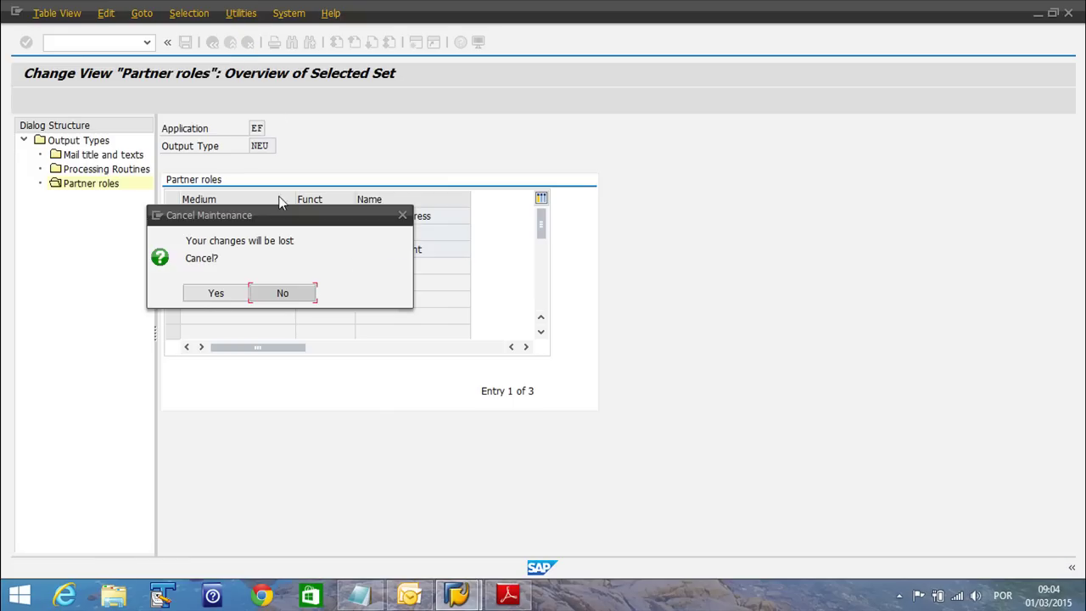
click(219, 296)
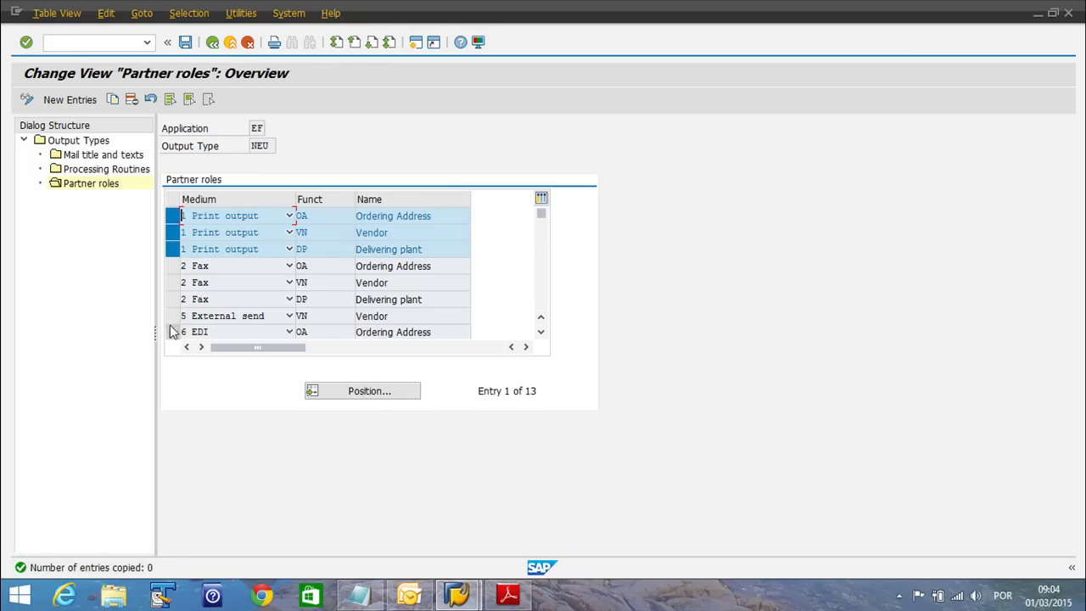
click(172, 316)
click(172, 249)
click(172, 232)
click(173, 216)
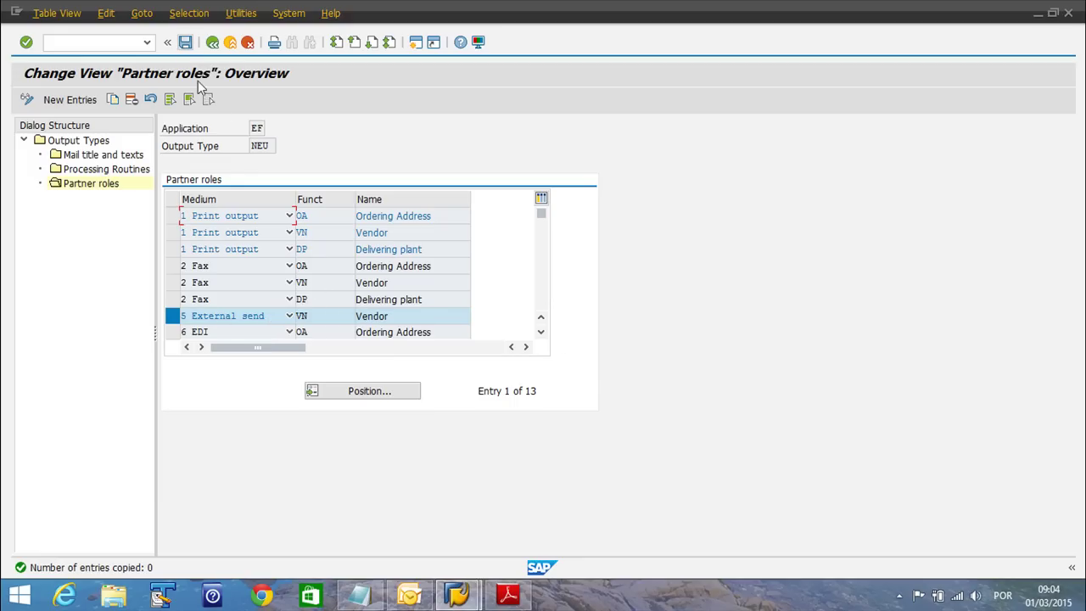
click(360, 594)
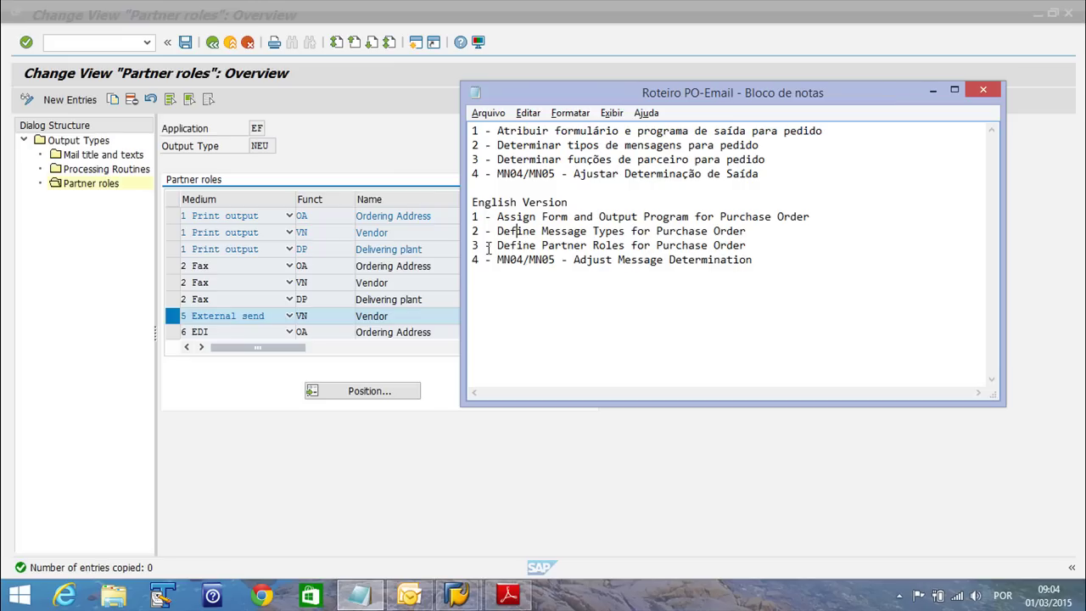
Mark step 3 in Notepad, back out to output types, and cancel the exit prompt
drag(473, 246, 742, 243)
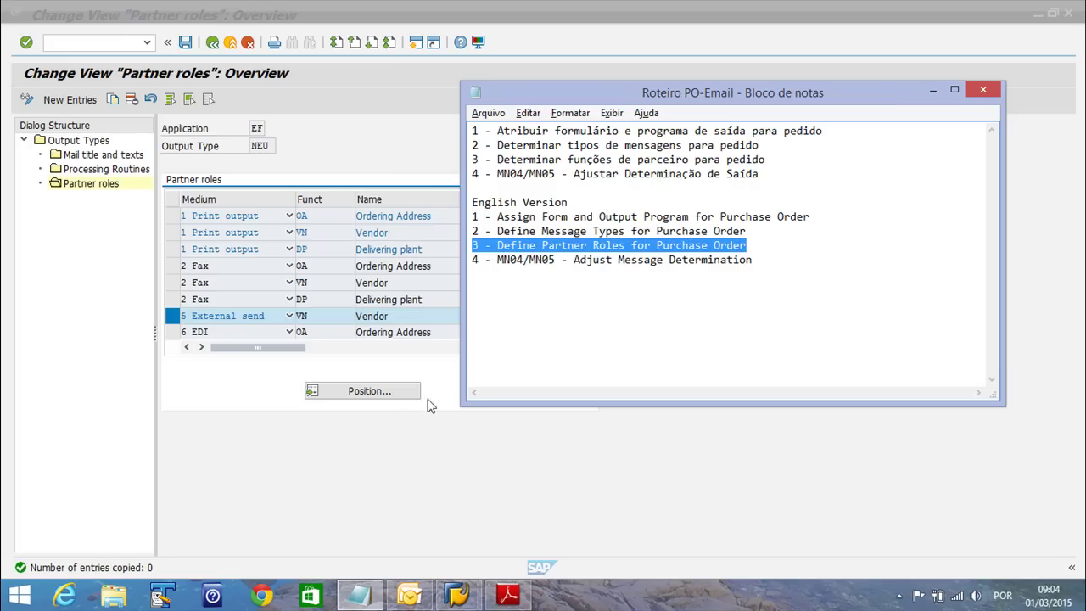
click(408, 473)
click(212, 42)
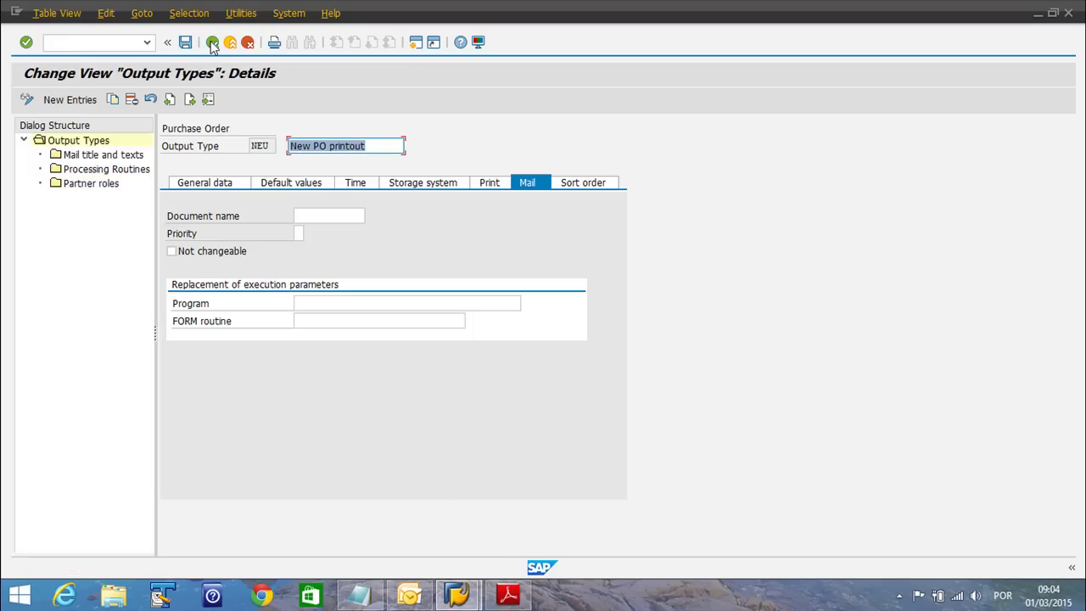
click(212, 42)
click(213, 43)
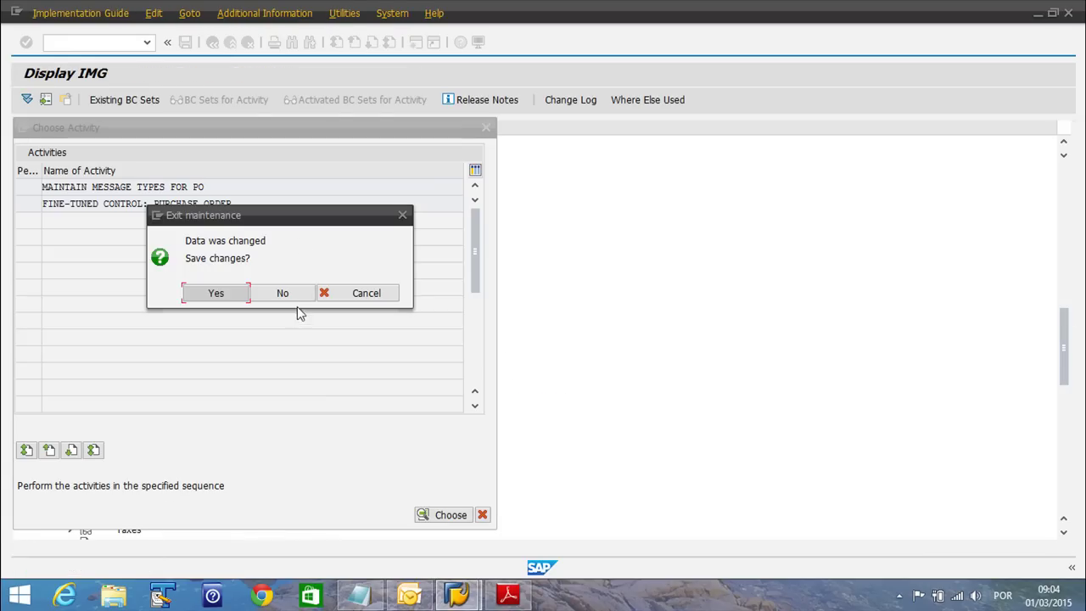
click(360, 292)
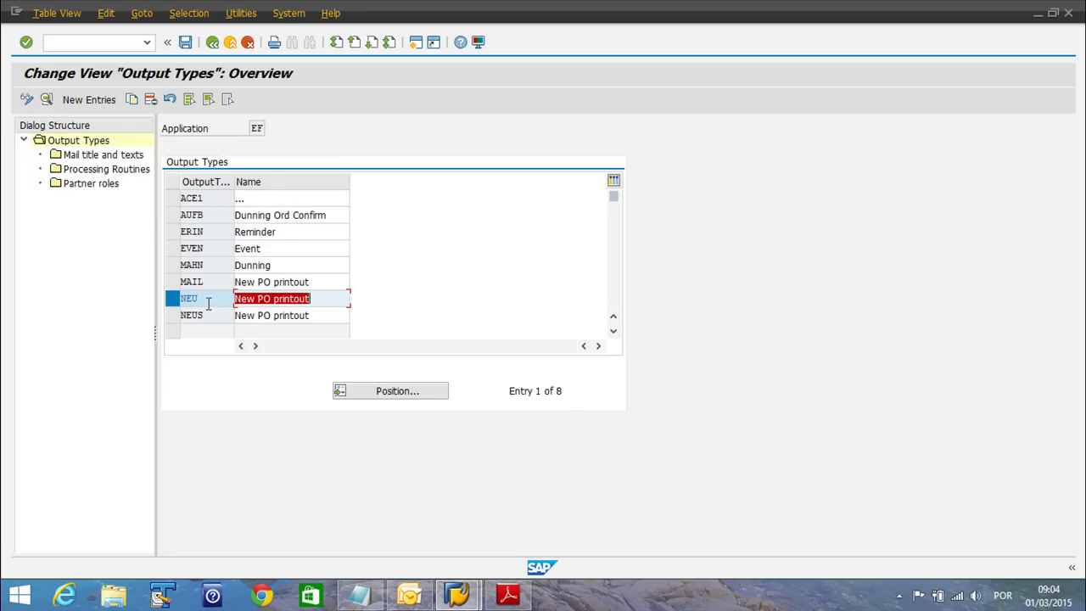
Open NEU's mail titles and texts and position the list to EN
click(132, 156)
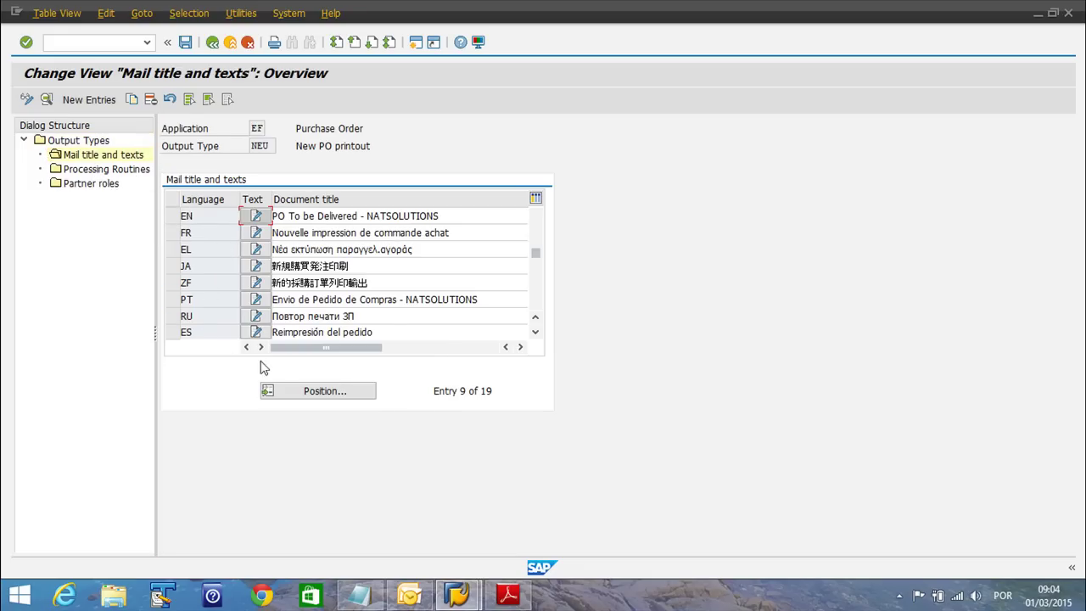
click(535, 333)
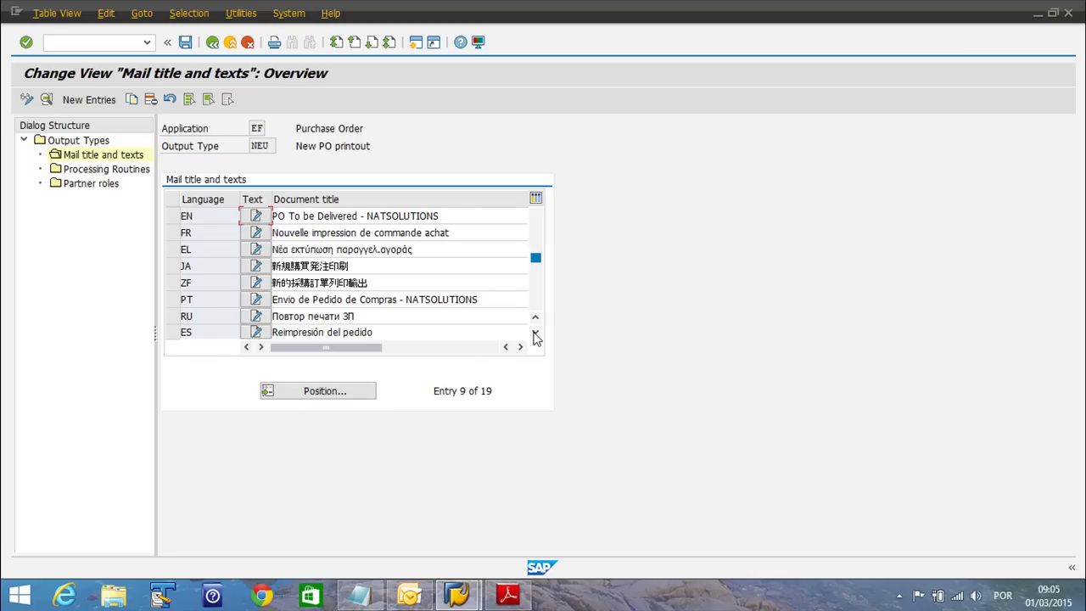
click(535, 333)
click(535, 333)
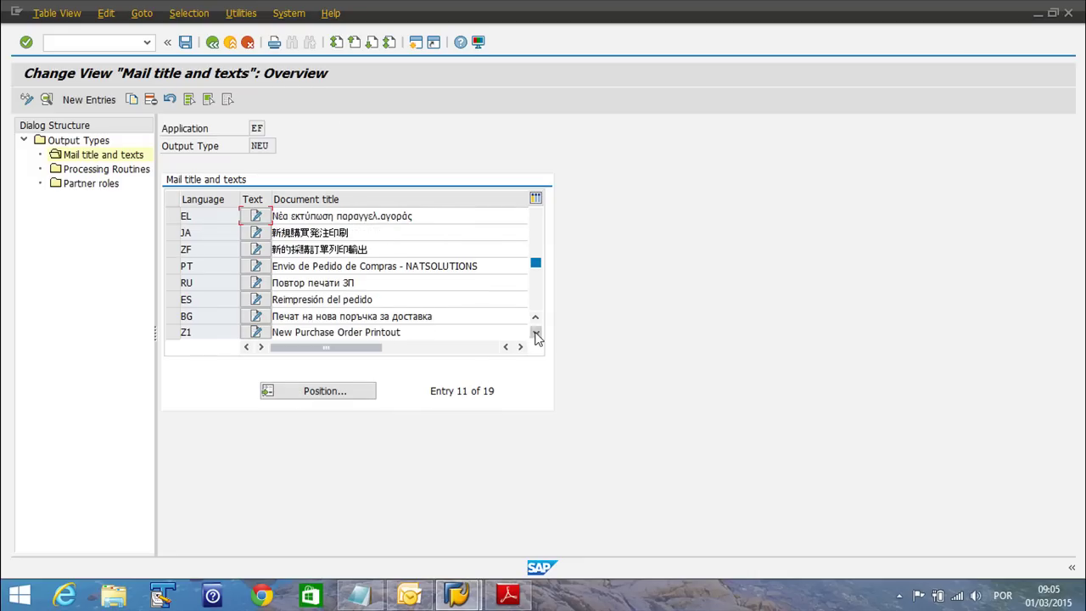
click(535, 332)
click(330, 396)
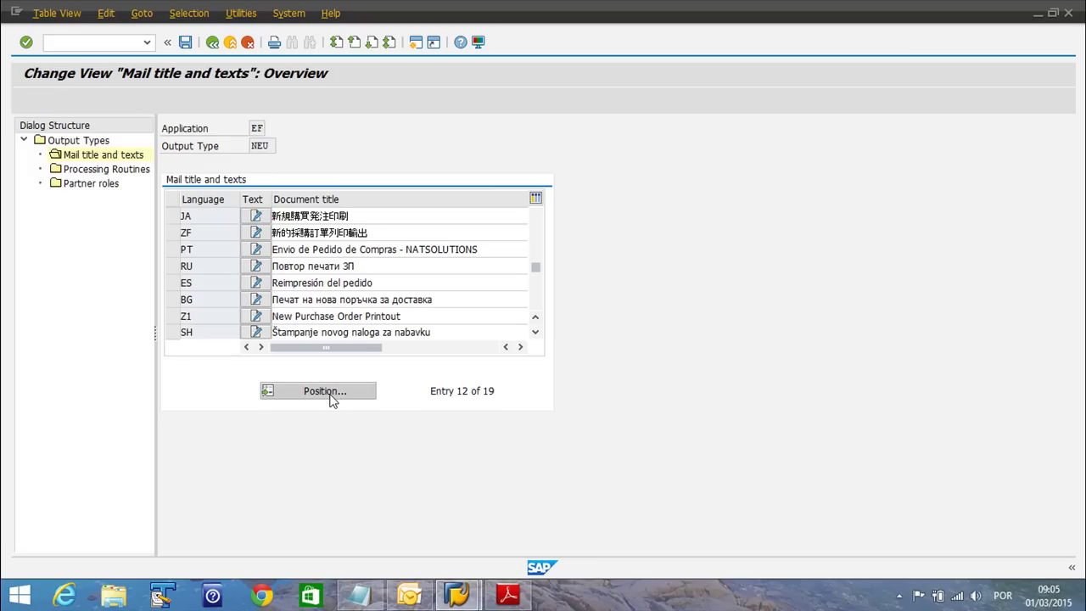
text(en)
key(Return)
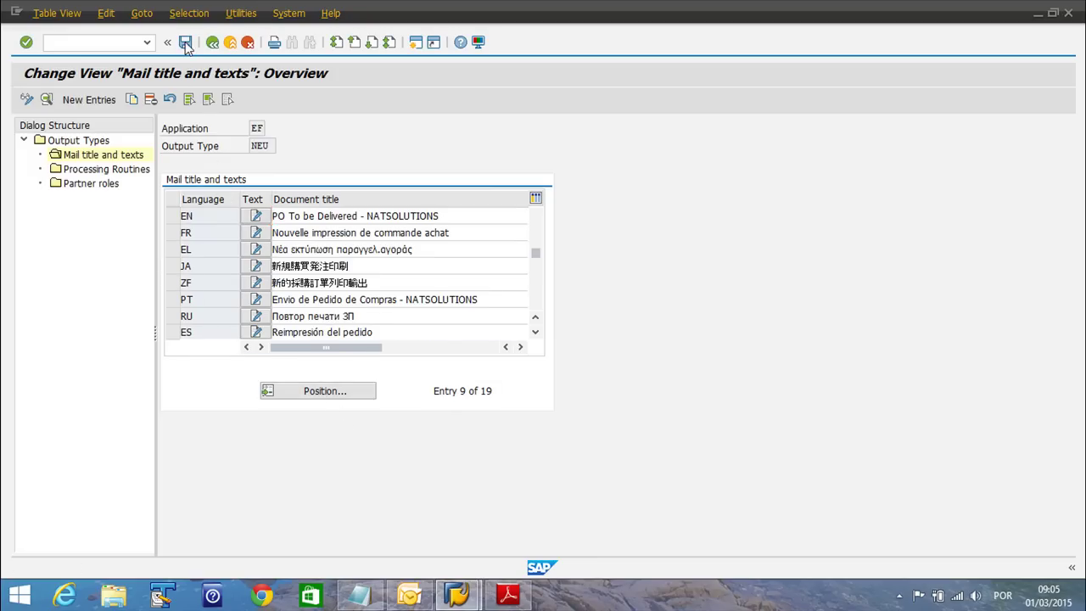
Save the NEU changes under customizing request 'MM - POxEmail' and back out to Choose Activity
click(186, 41)
click(234, 270)
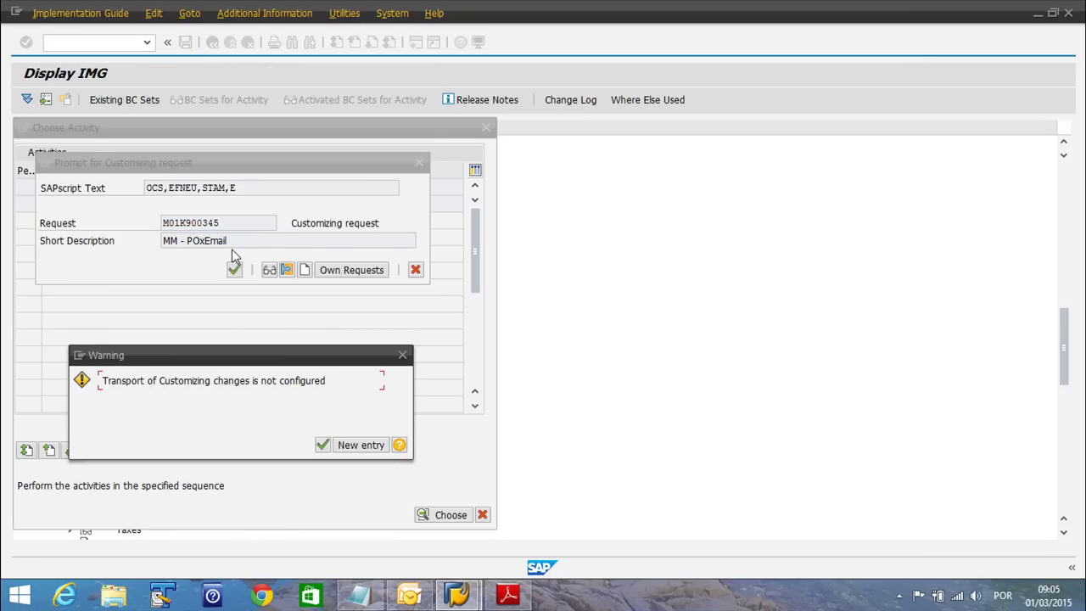
click(320, 443)
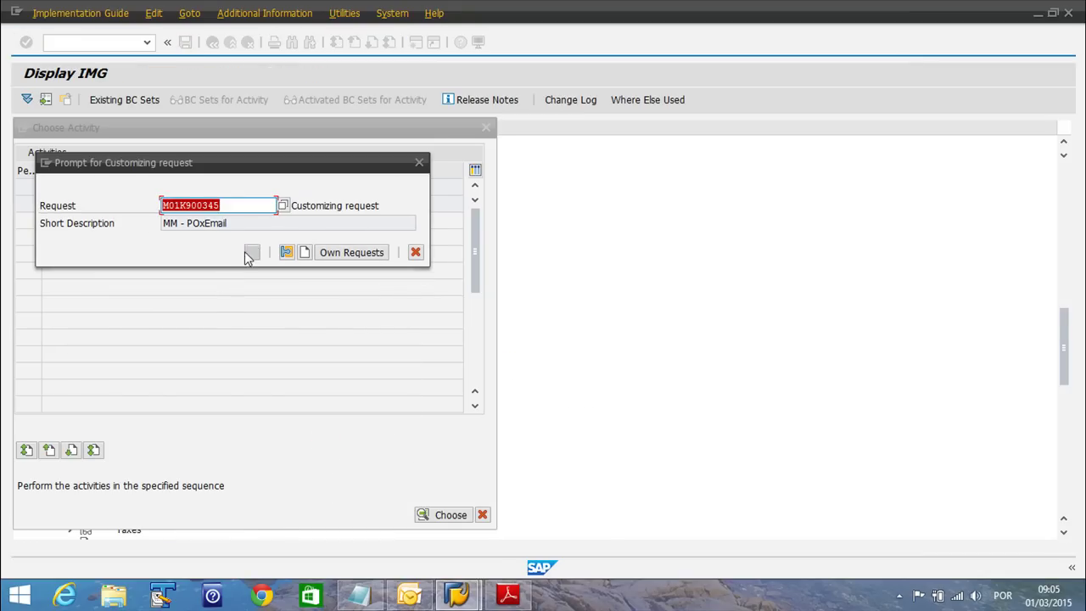
click(250, 251)
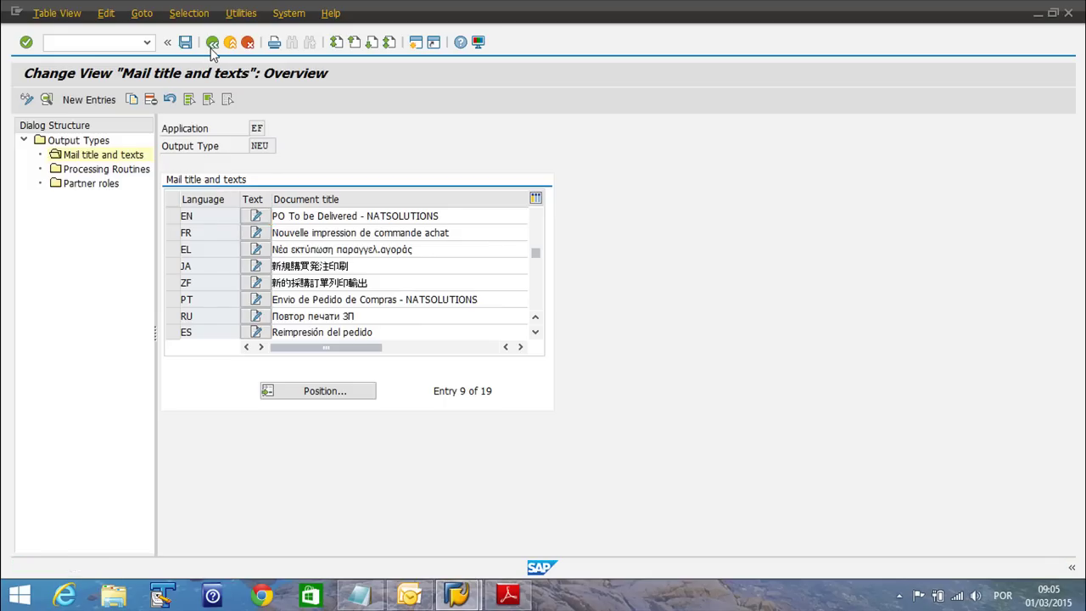
click(212, 42)
click(212, 42)
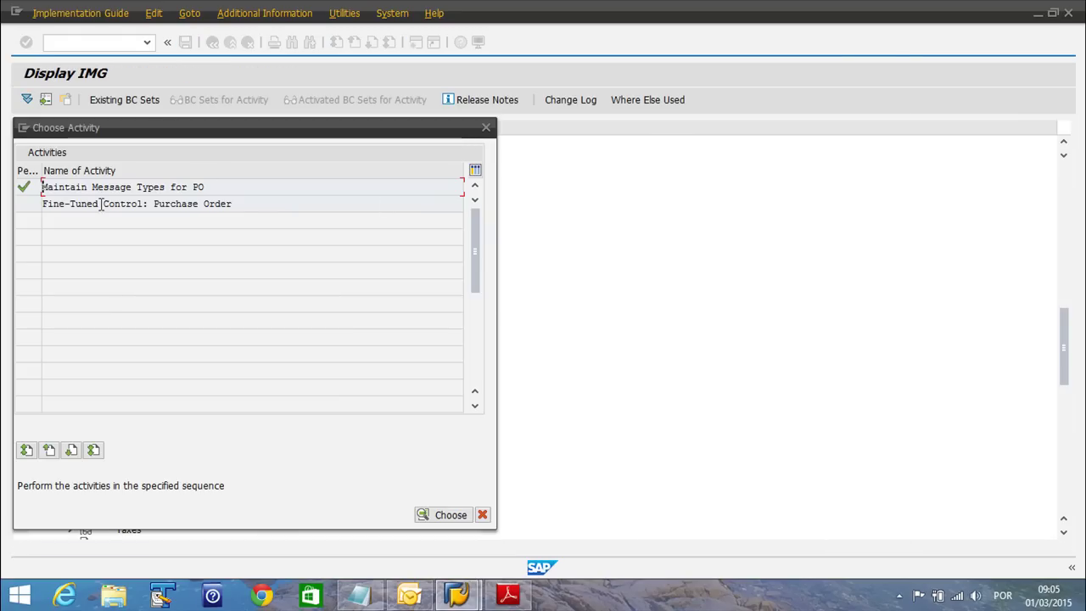
Close Choose Activity and run Define Partner Roles for Purchase Order under Partner Roles per Message Type
click(486, 126)
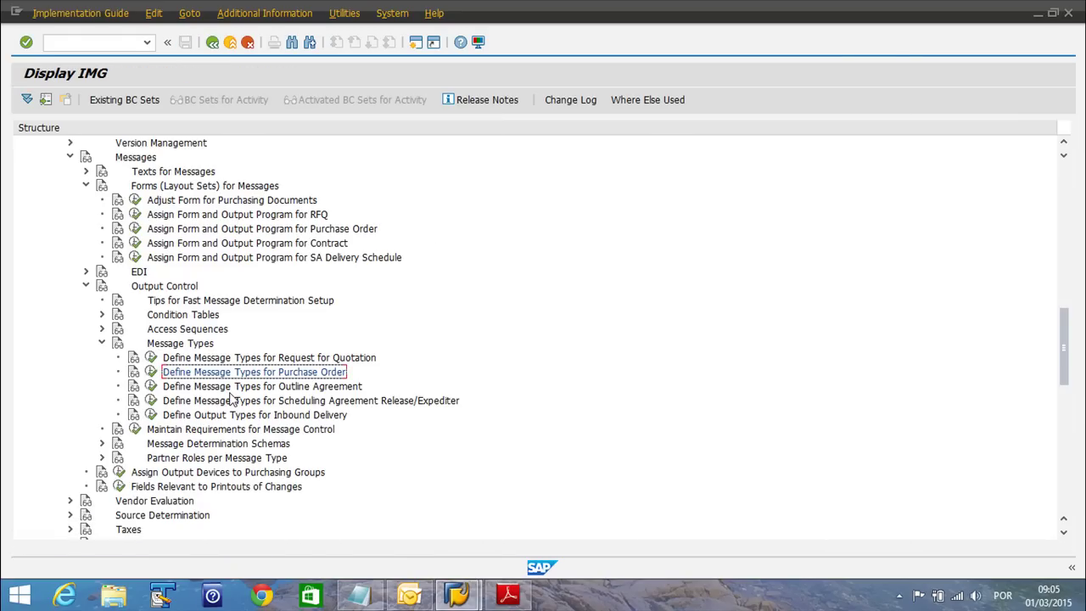
click(179, 477)
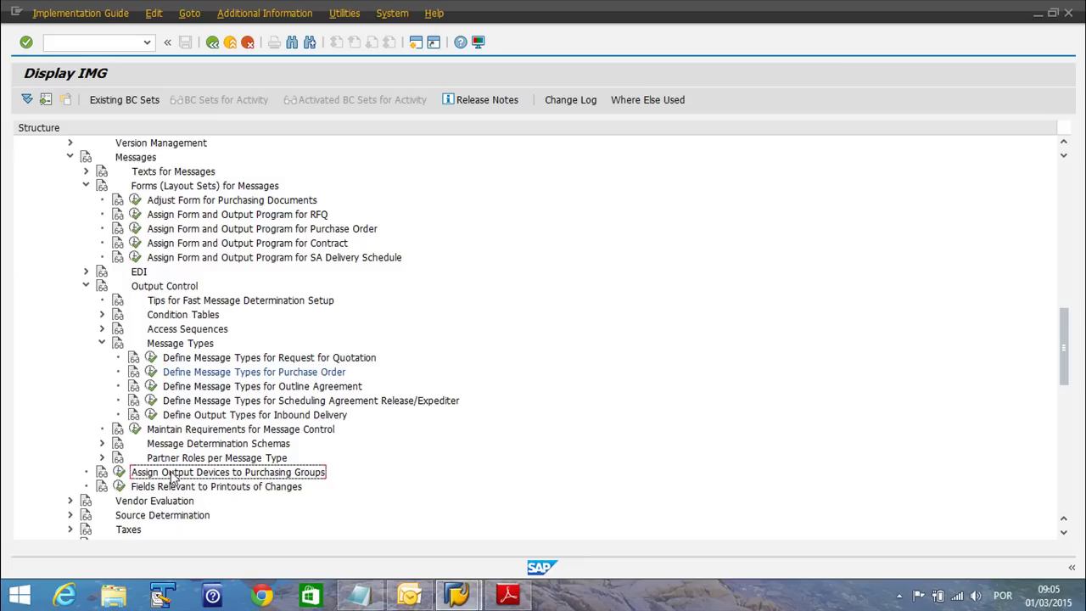
click(174, 463)
click(101, 460)
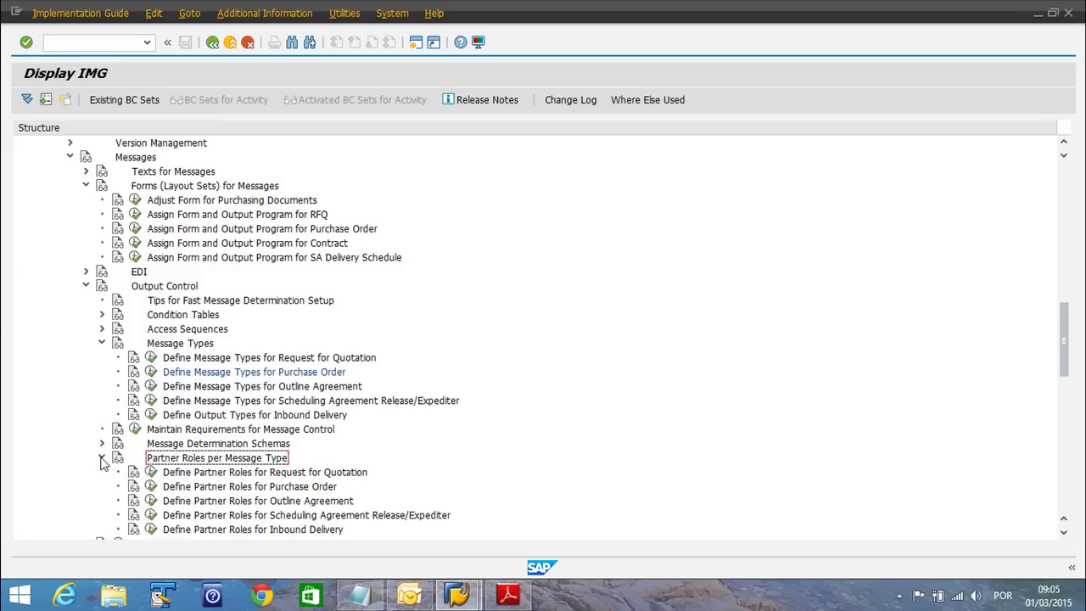
click(299, 488)
click(150, 486)
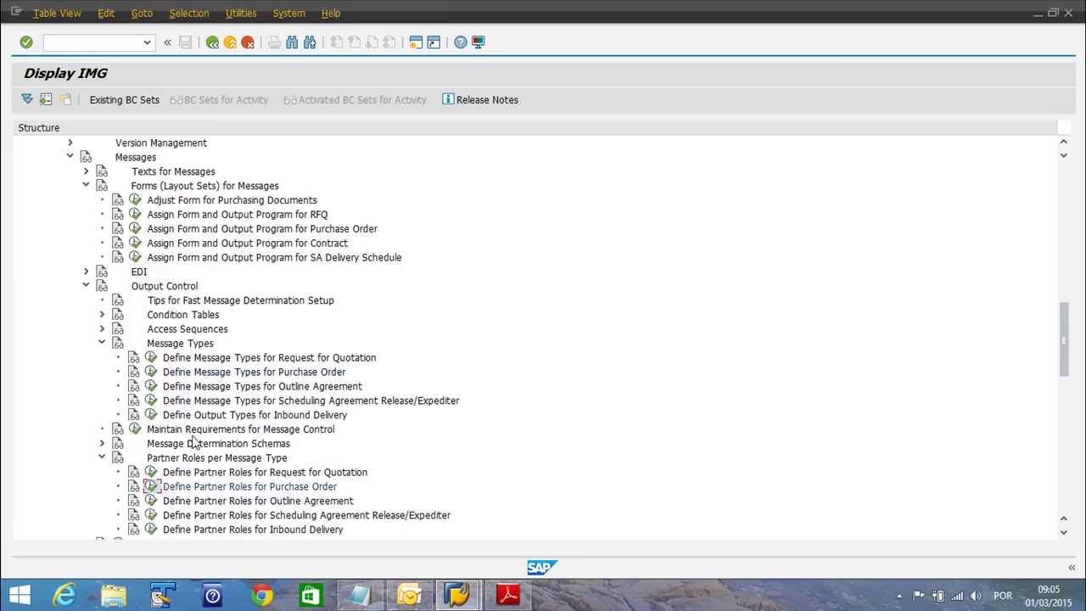
click(203, 443)
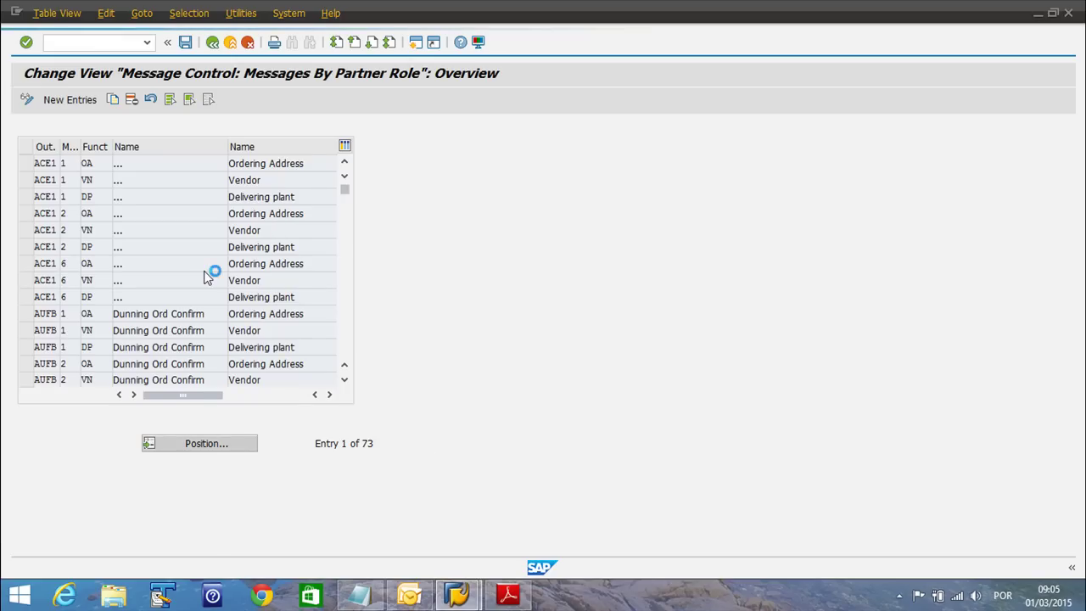
text(NEU)
key(Return)
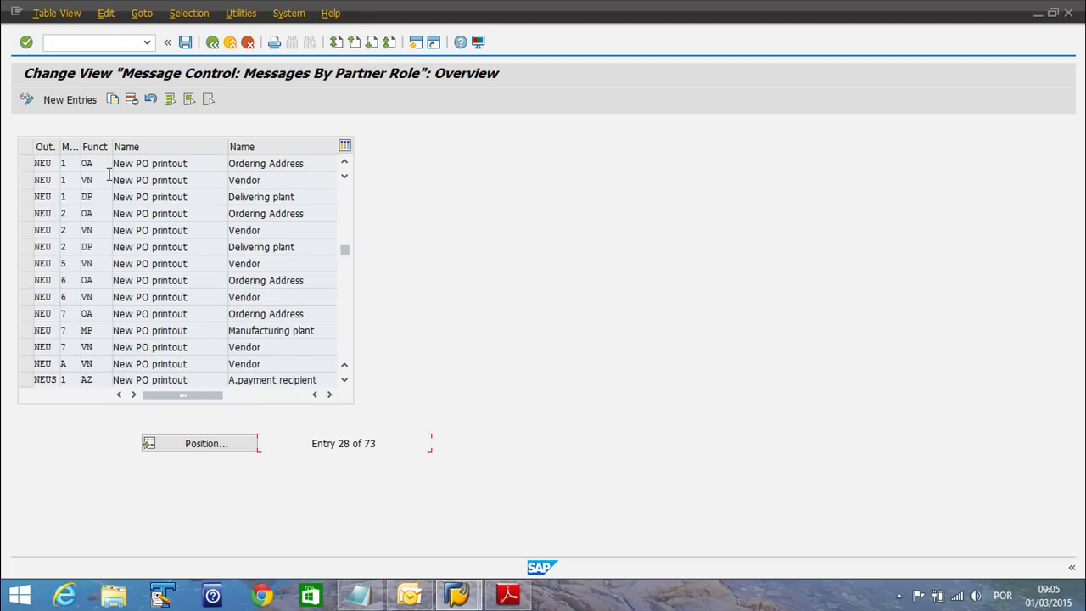
click(26, 264)
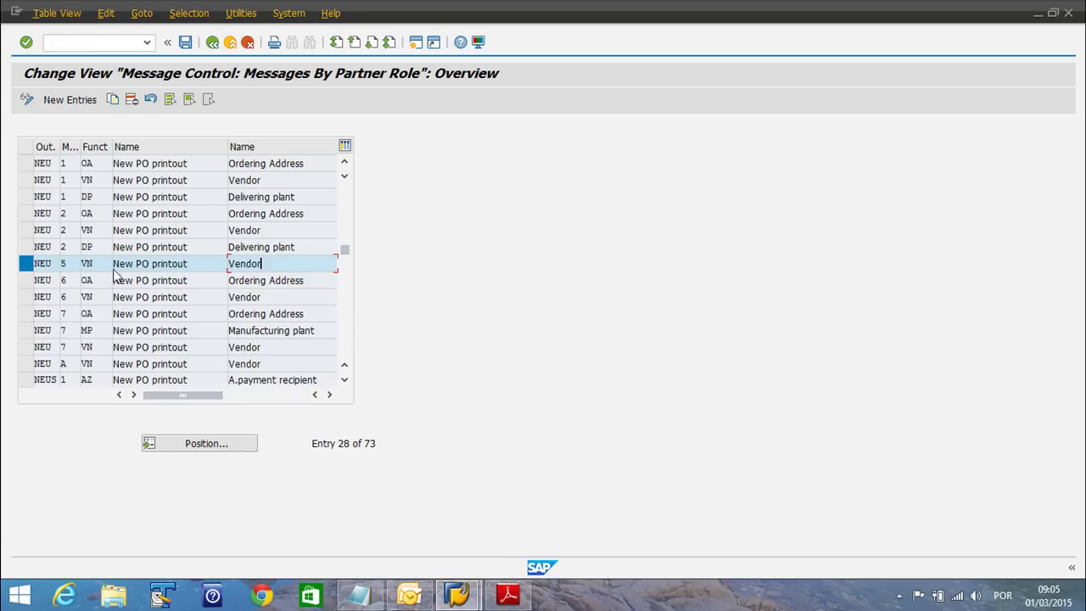
click(73, 265)
drag(25, 164, 26, 197)
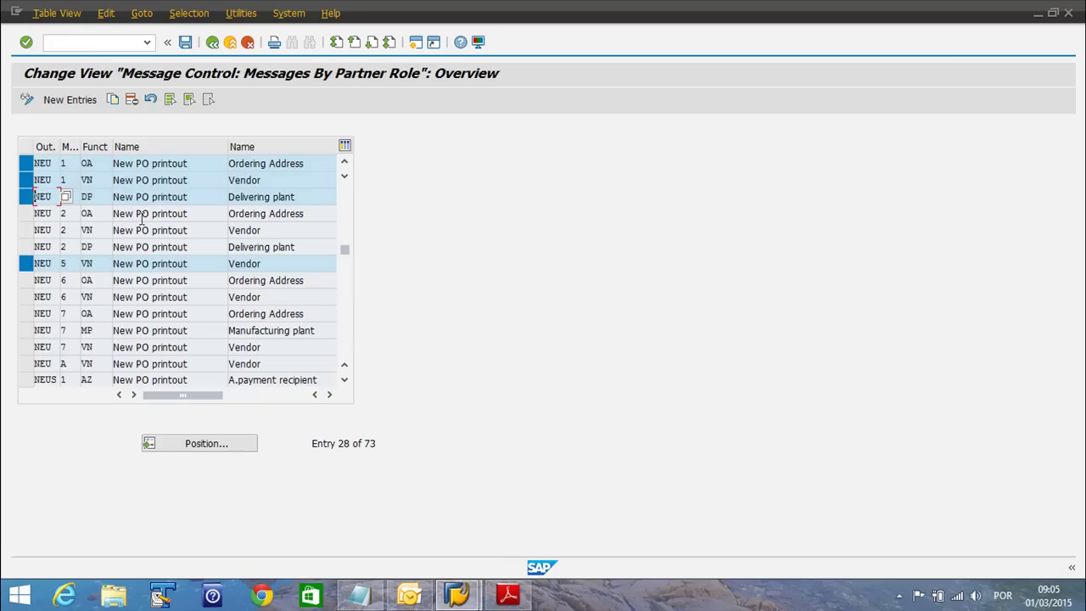
click(26, 264)
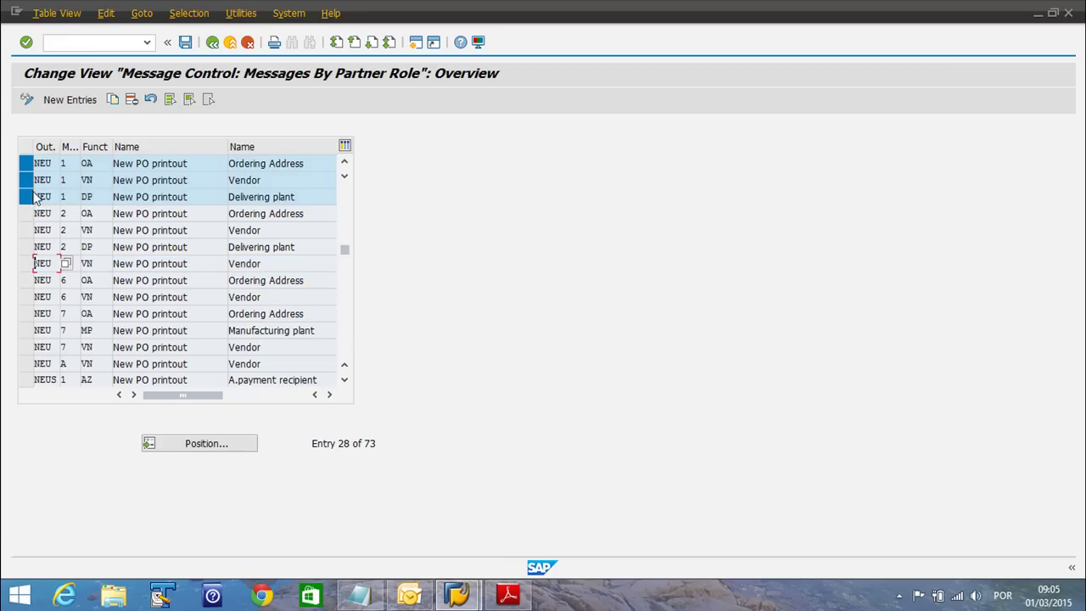
click(27, 180)
click(27, 163)
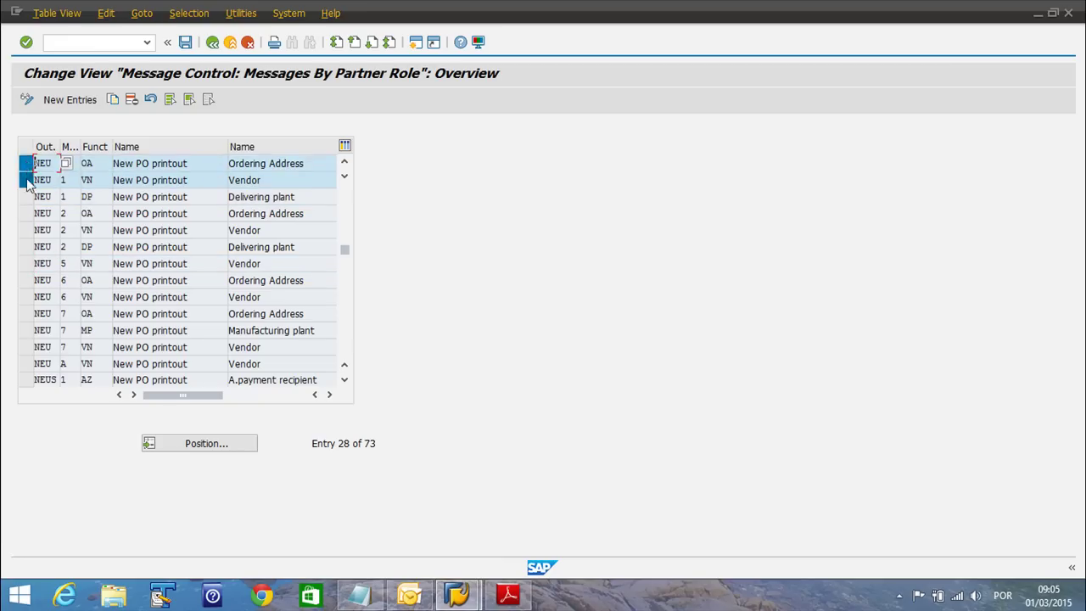
click(26, 197)
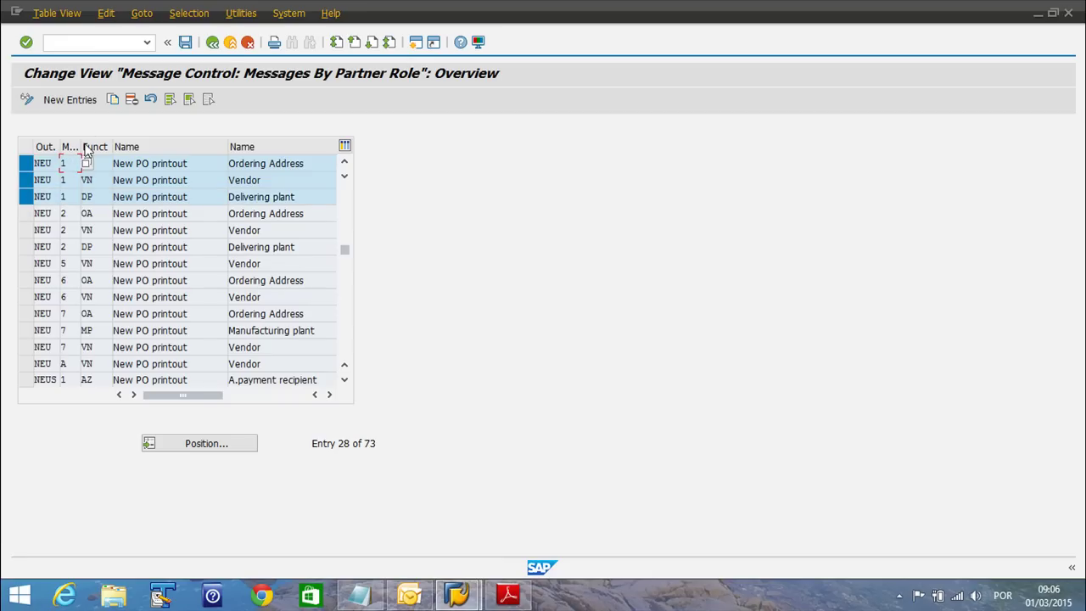
click(112, 99)
click(64, 163)
click(76, 163)
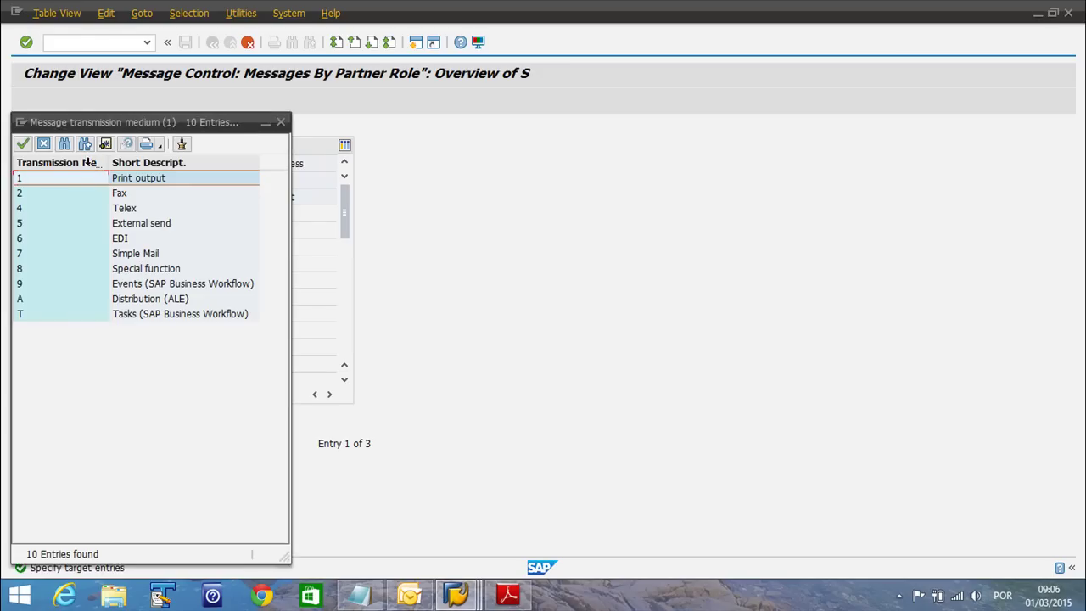
click(31, 224)
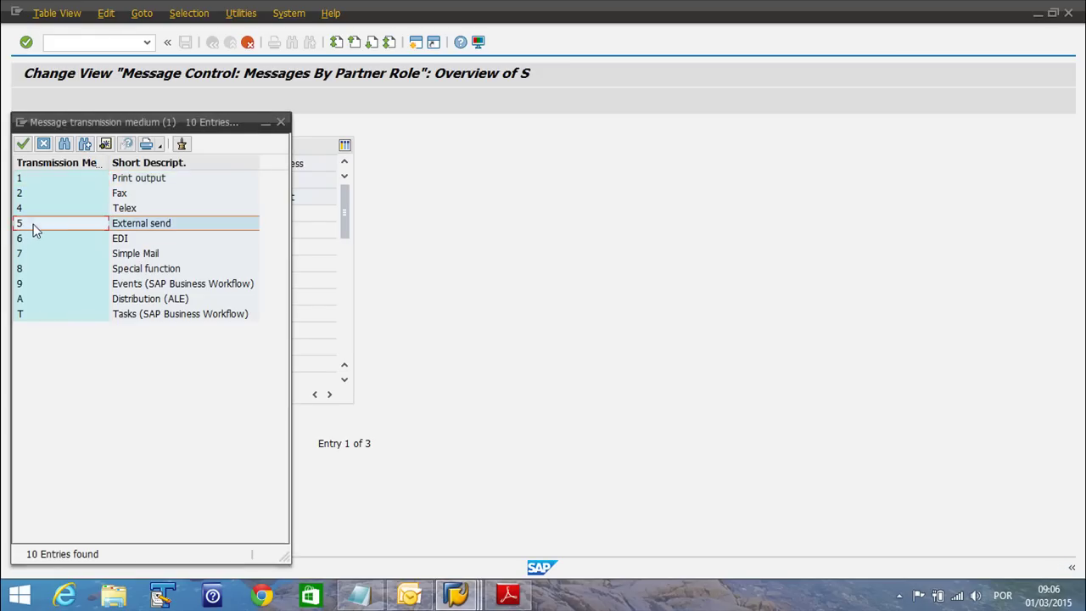
click(281, 124)
click(247, 41)
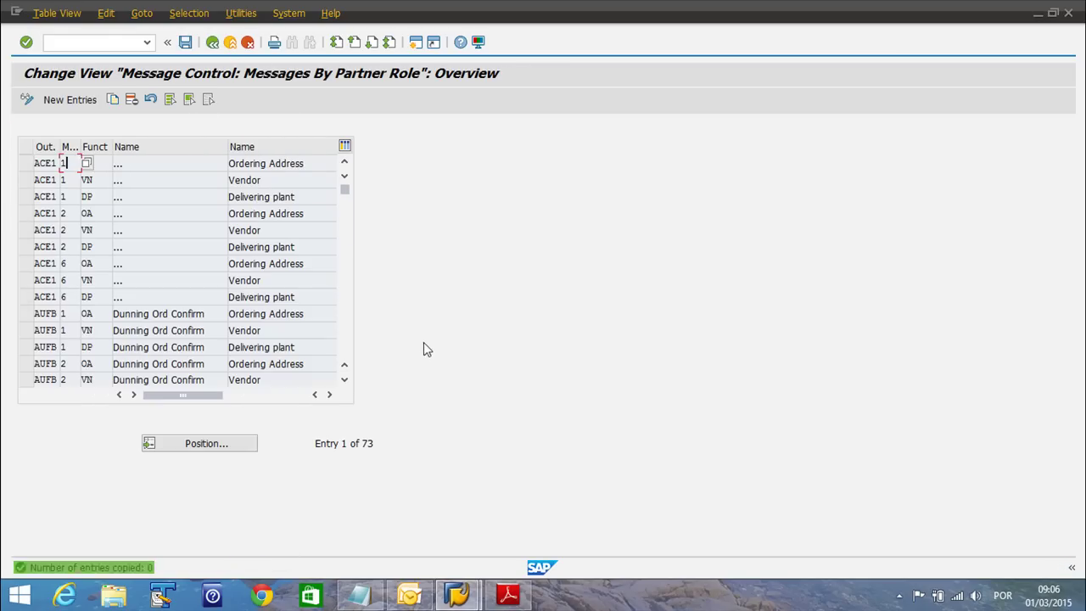
click(359, 594)
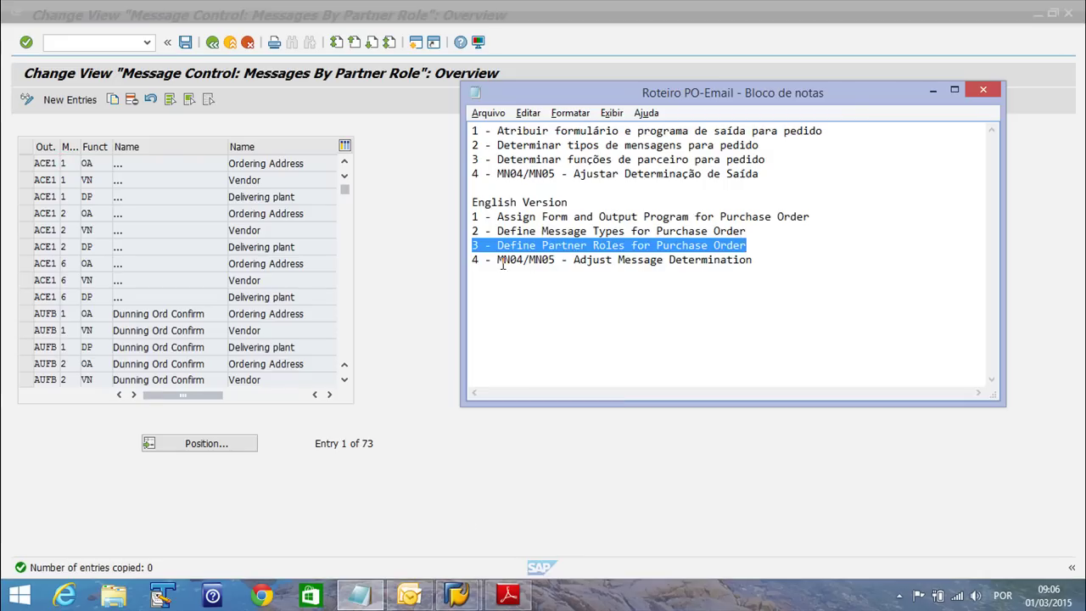
click(573, 259)
drag(751, 260, 473, 260)
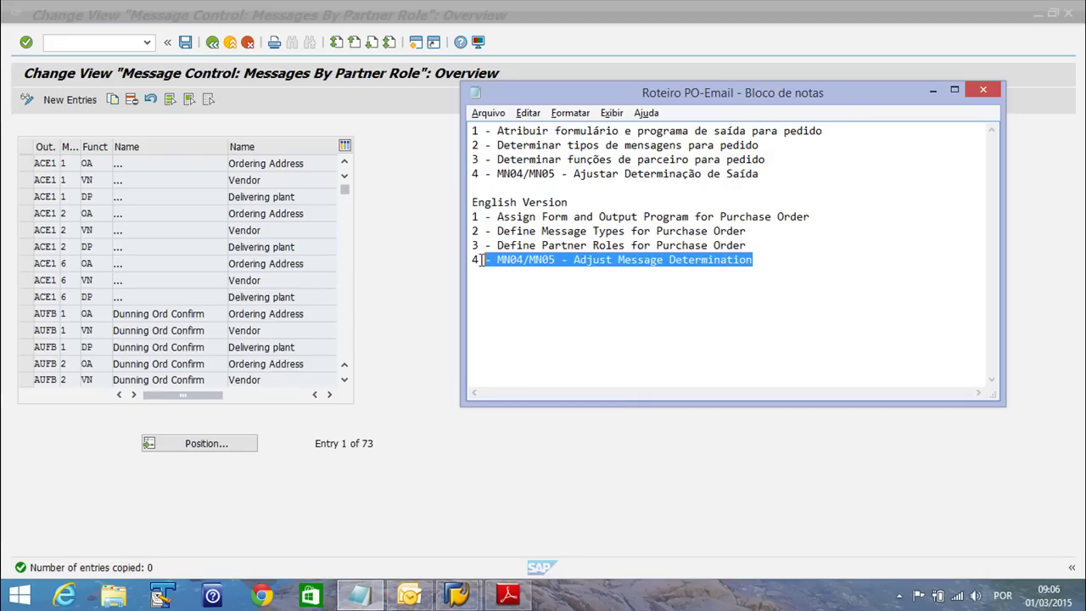
click(112, 45)
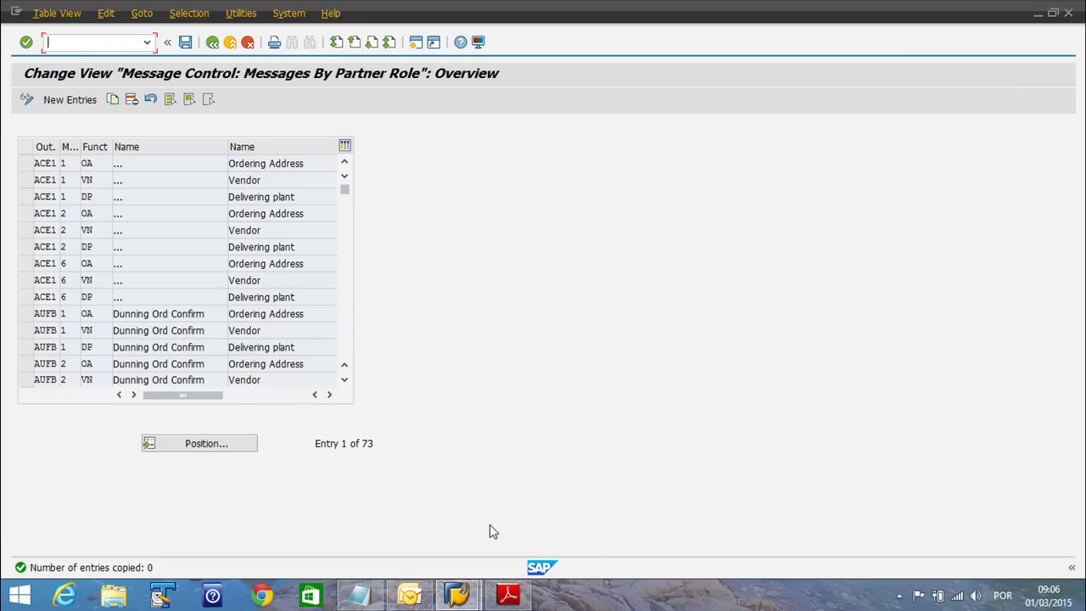
mouse_move(465, 596)
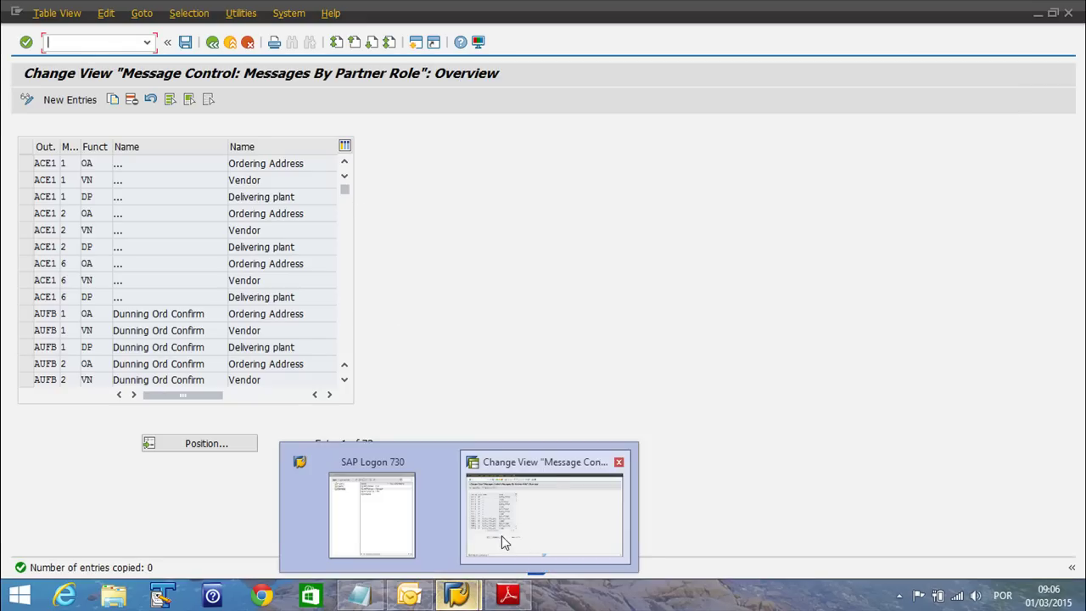
click(502, 535)
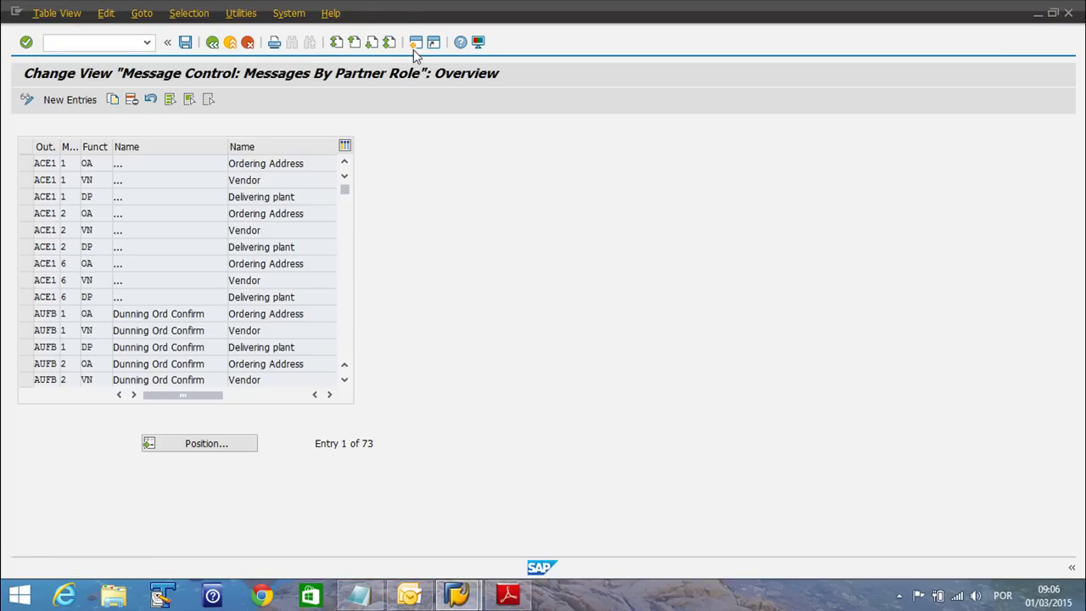
Return to the start menu and open MN05 condition records for output type NEU
key(F3)
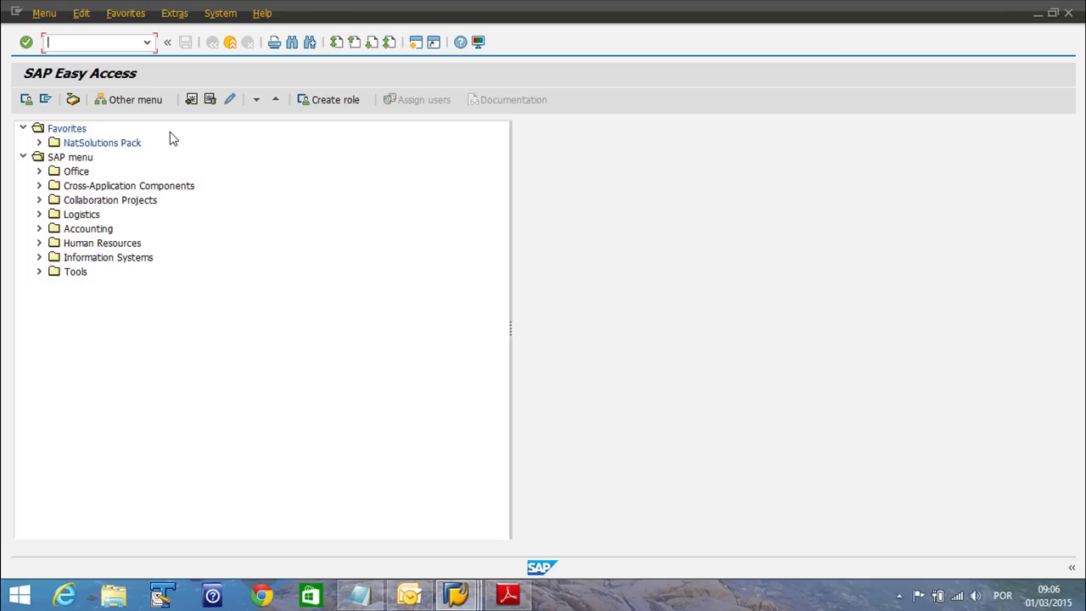
text(mn04)
key(BackSpace)
text(5)
key(Return)
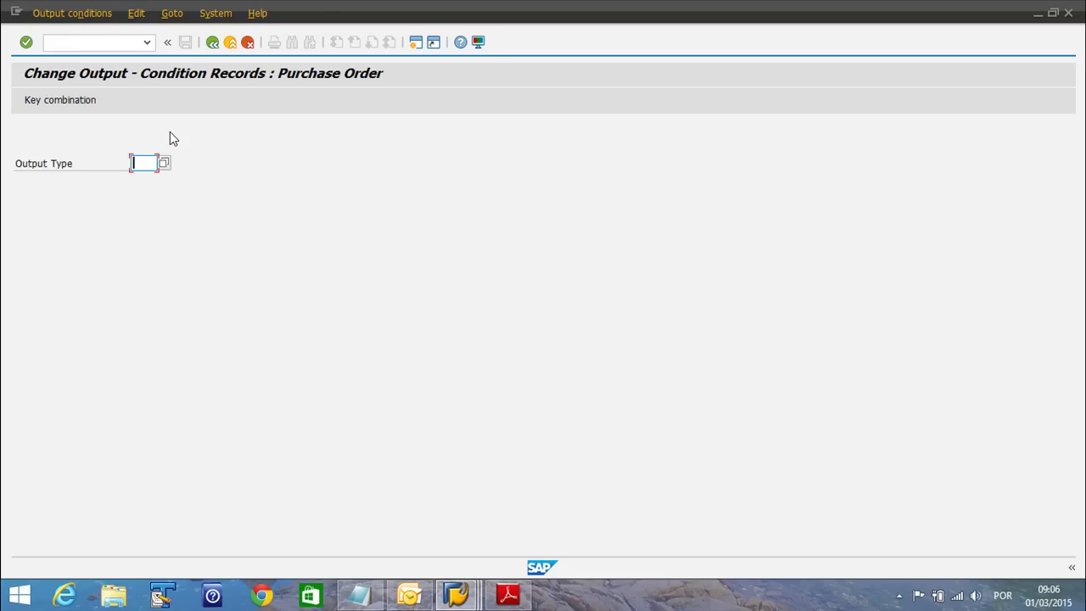
text(neu)
key(Return)
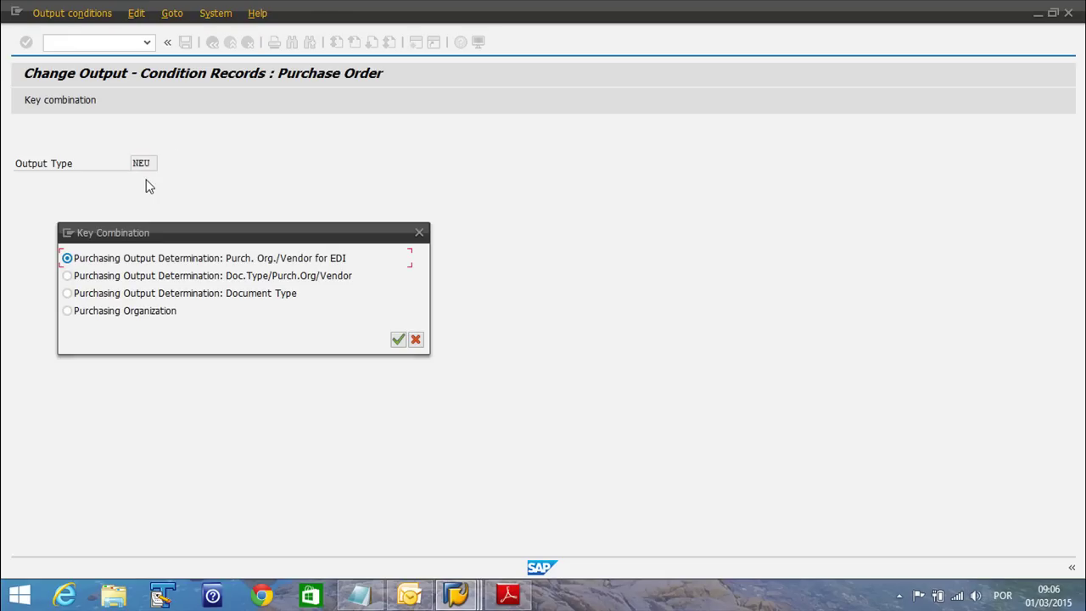
Choose the Document Type key combination for NEU and enter purchasing document type NB
drag(289, 236, 466, 184)
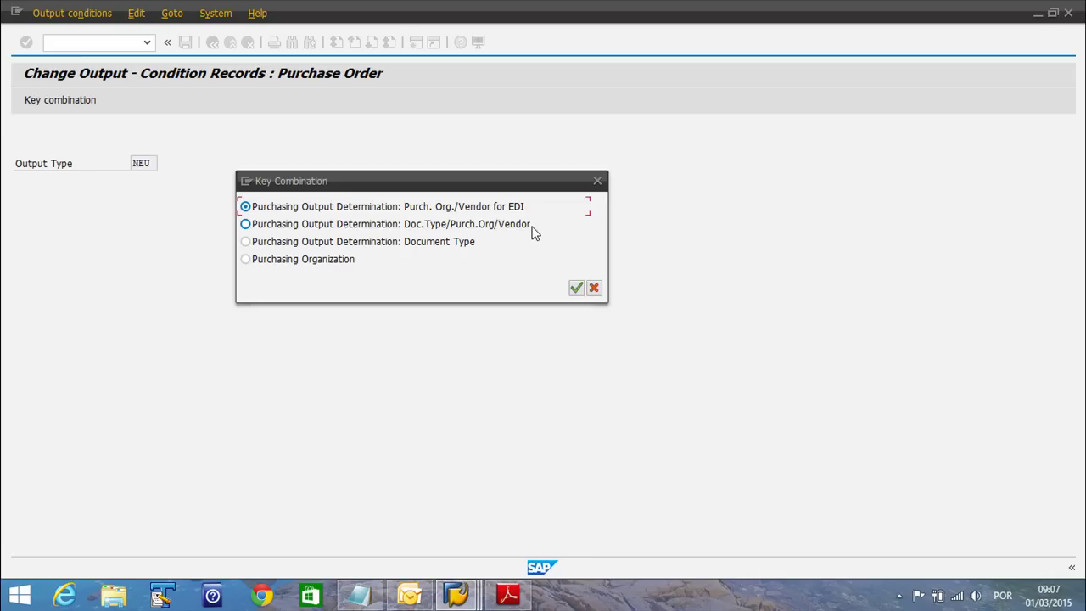
click(531, 229)
click(285, 244)
click(576, 289)
text(NB)
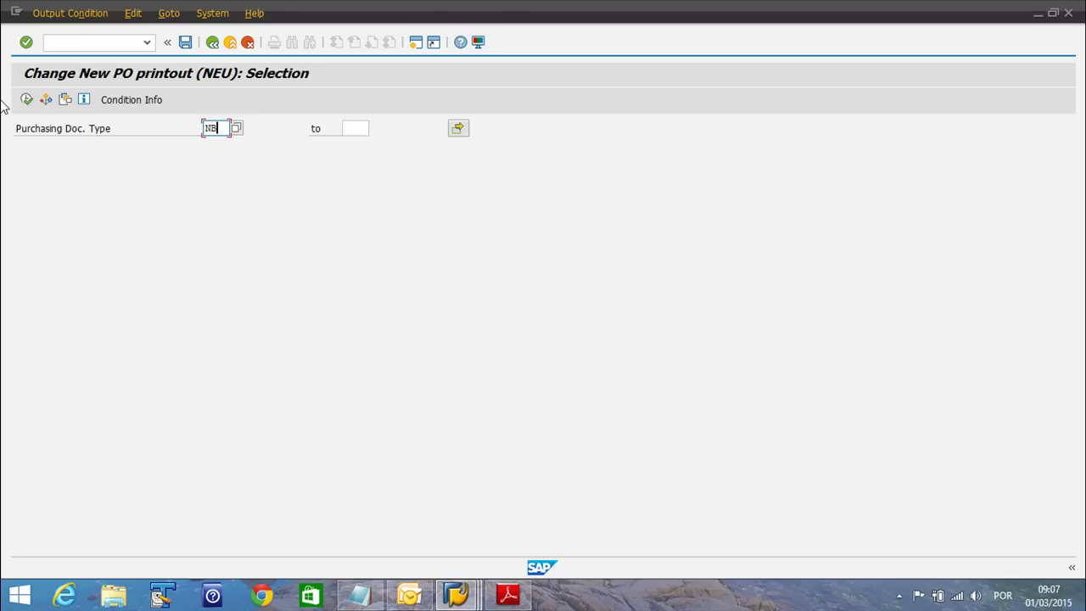
List the NEU condition records for NB and enter dispatch time 4 on the NB record
click(28, 101)
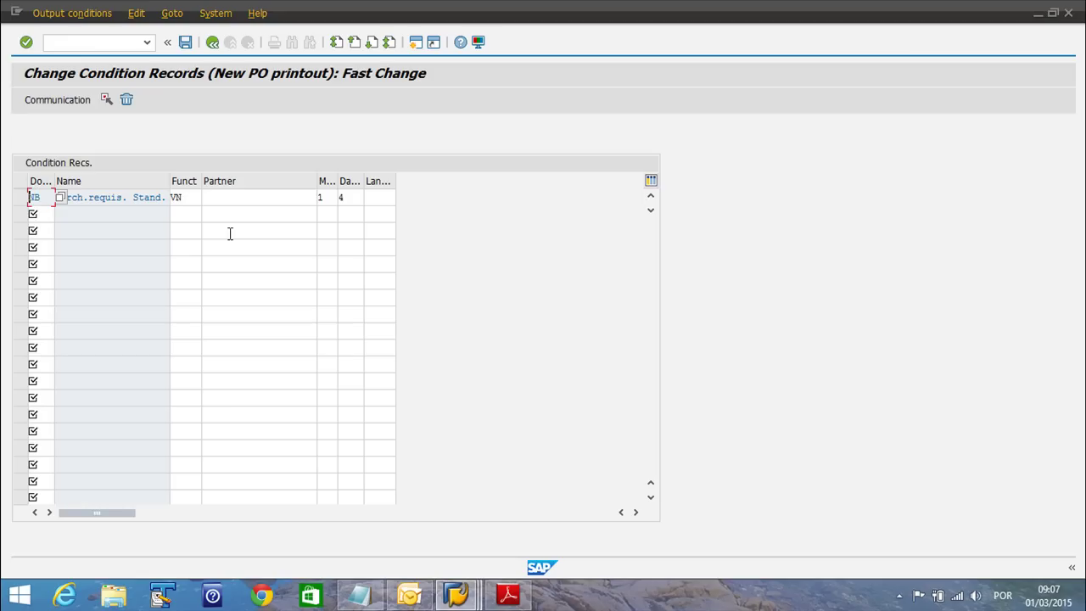
click(236, 200)
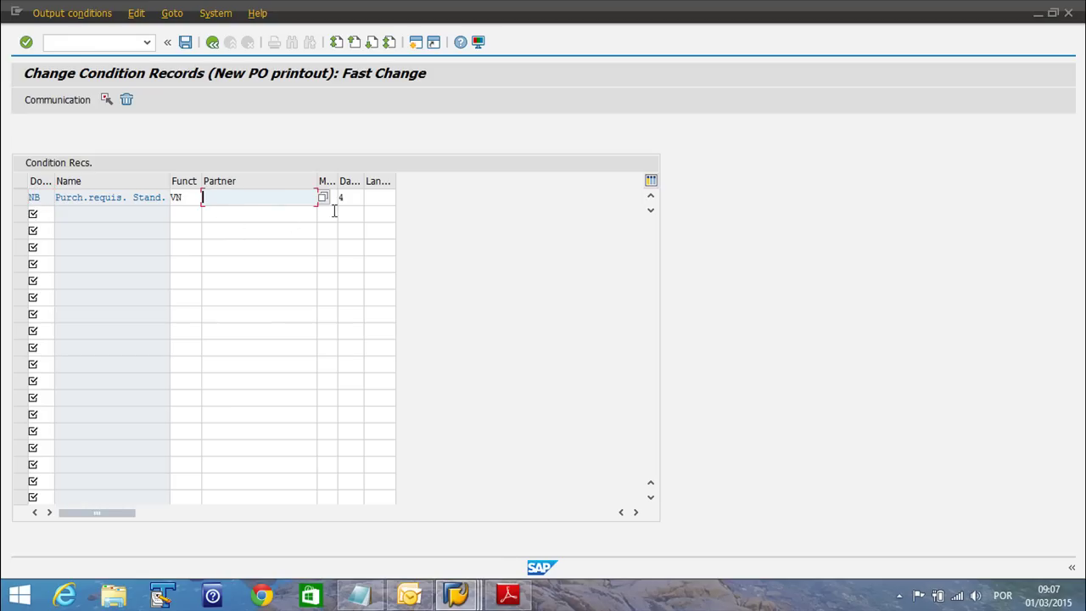
click(348, 198)
drag(338, 180, 371, 181)
text(4)
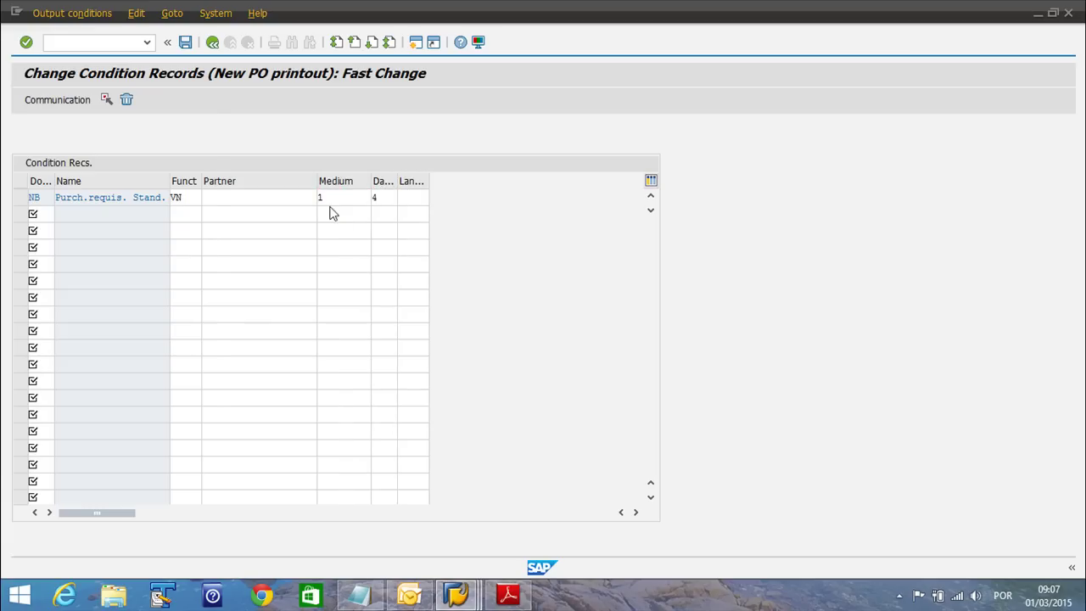
Switch the NB record's transmission medium from Print to 5, External send
click(329, 203)
key(F4)
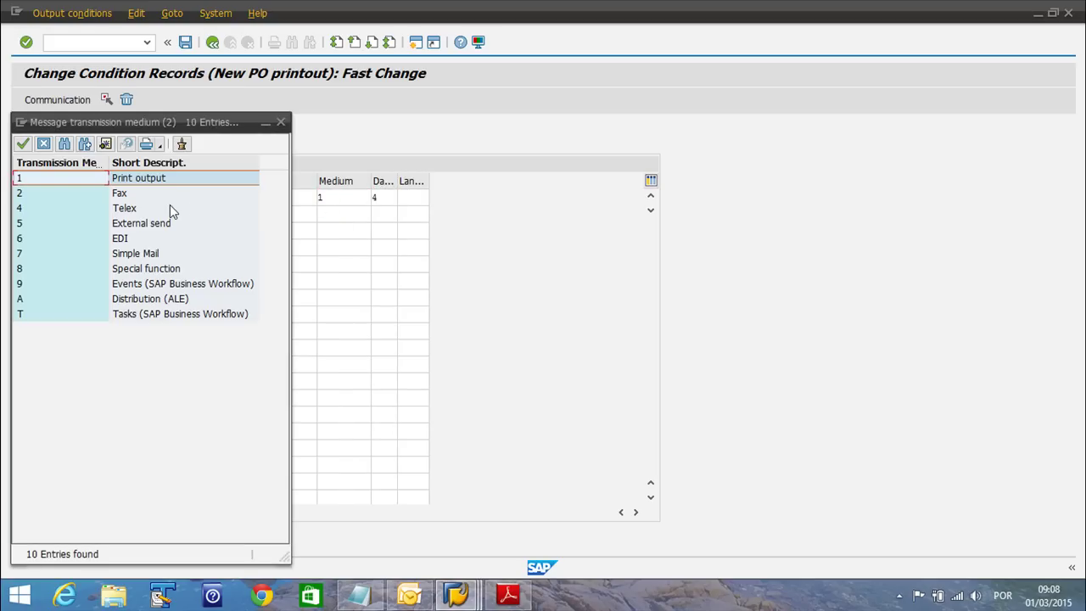
click(201, 184)
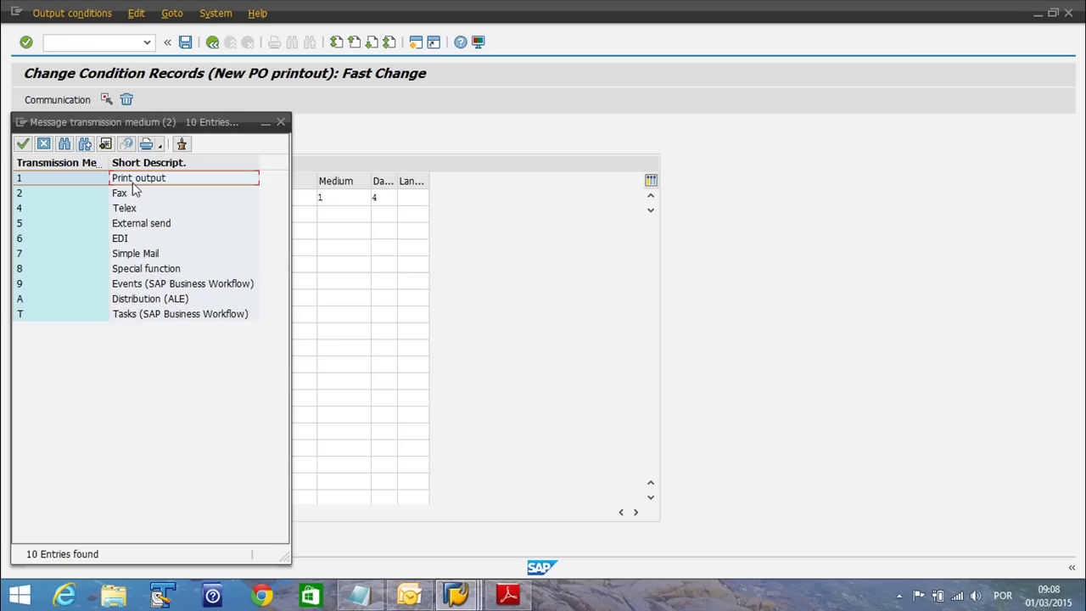
click(29, 224)
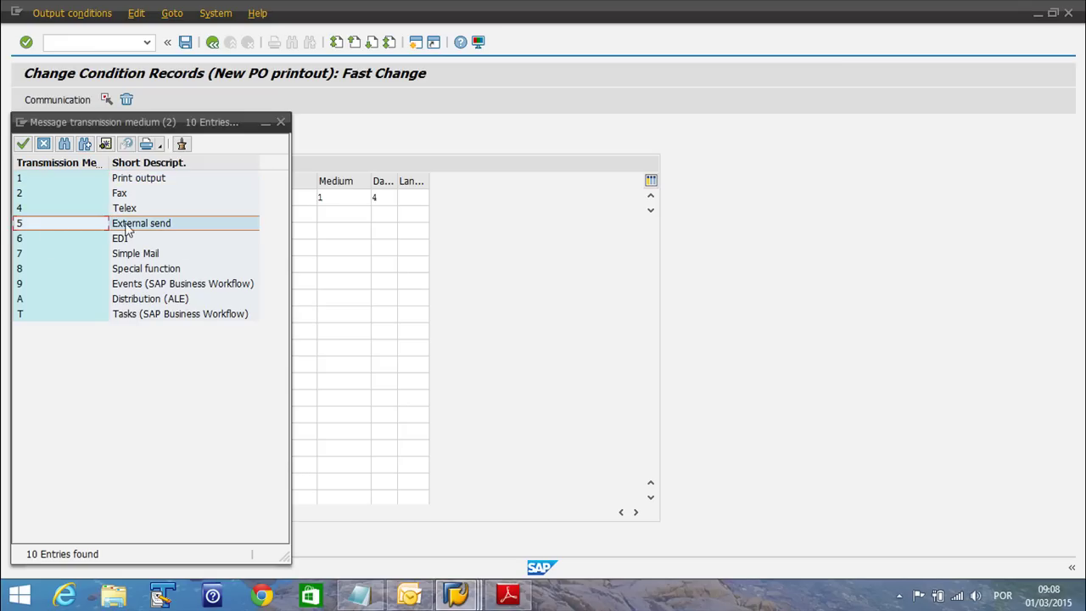
click(23, 143)
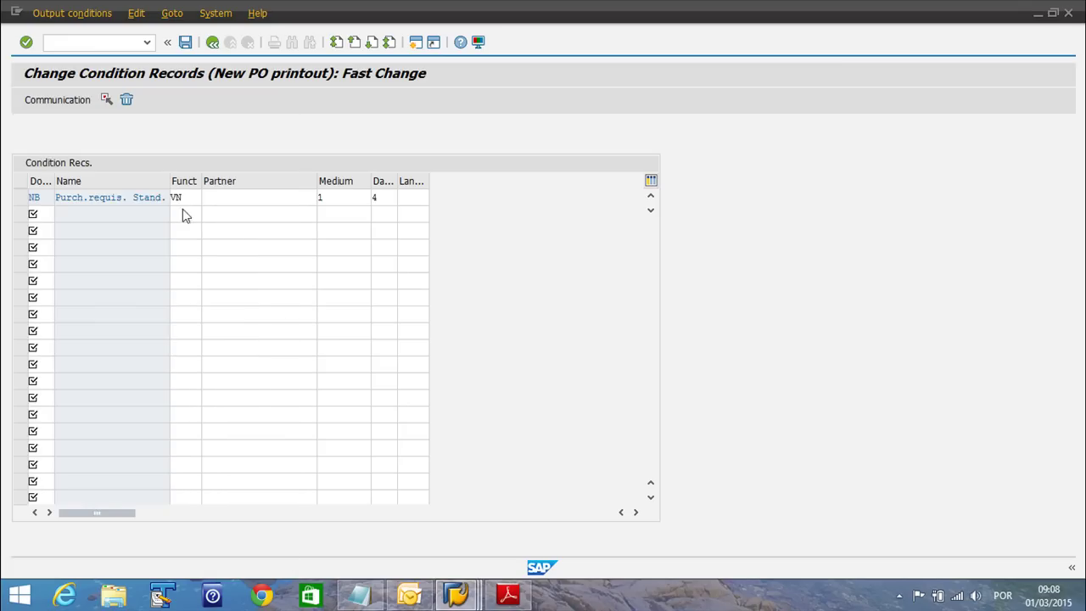
click(393, 196)
text(4)
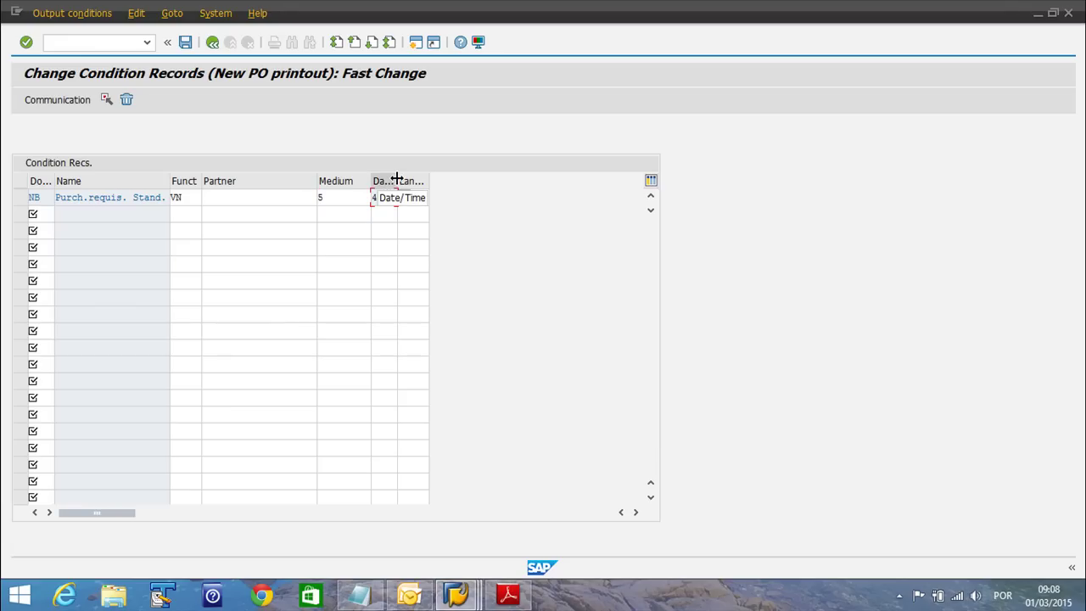
drag(433, 179, 447, 180)
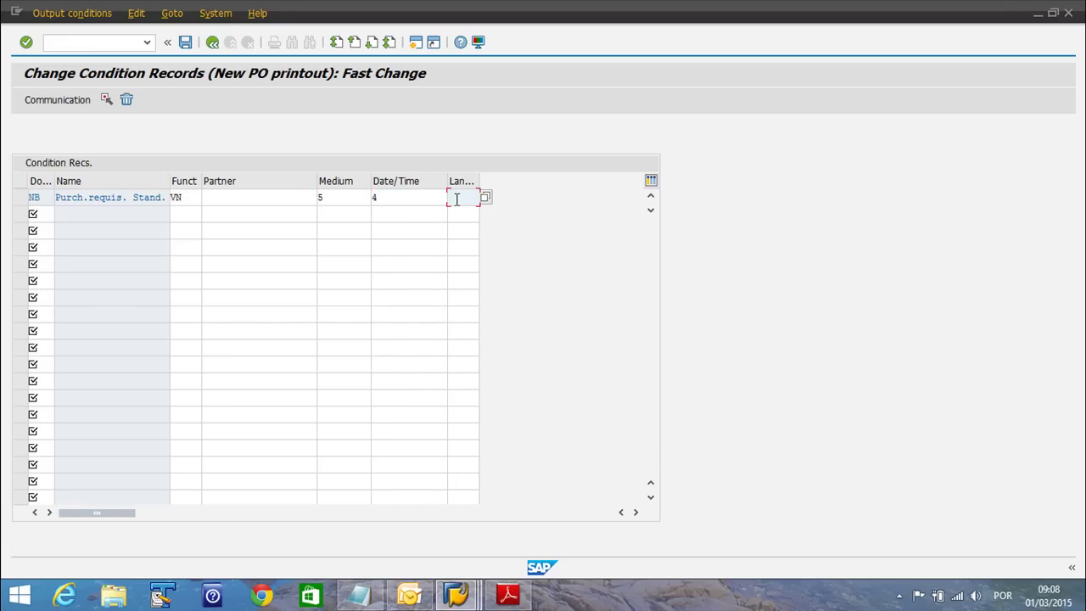
Set the NB record's dispatch time to 3, Send with application own transaction, and select it
click(452, 197)
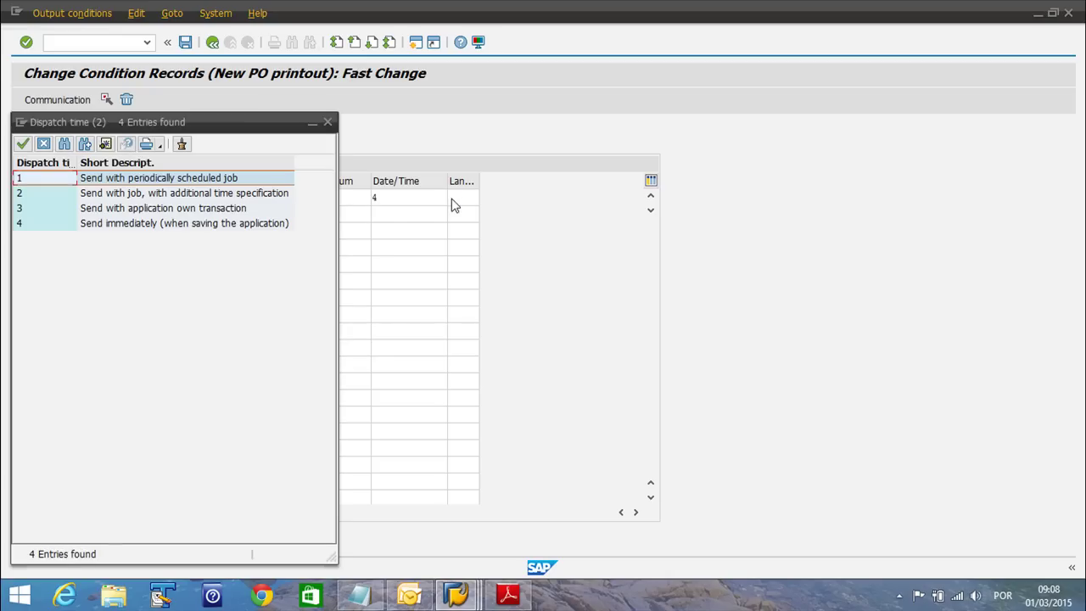
click(86, 225)
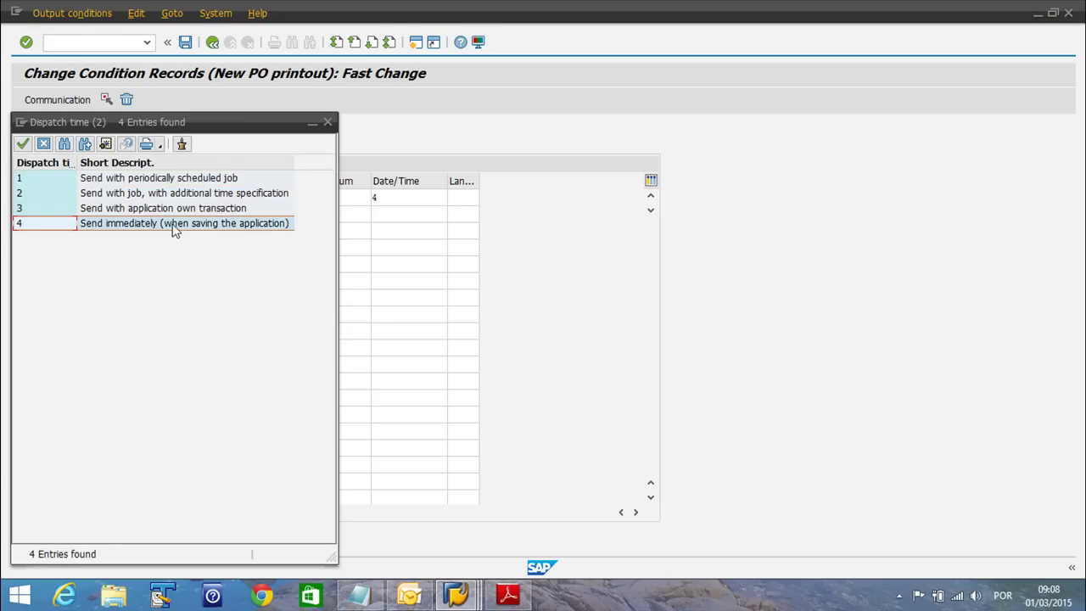
click(134, 210)
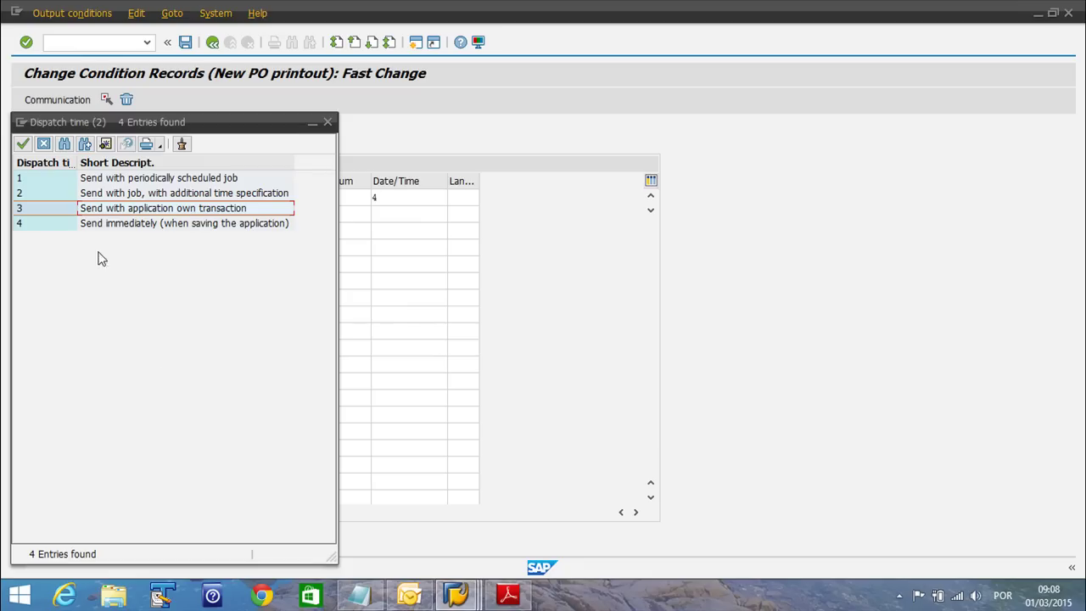
click(37, 225)
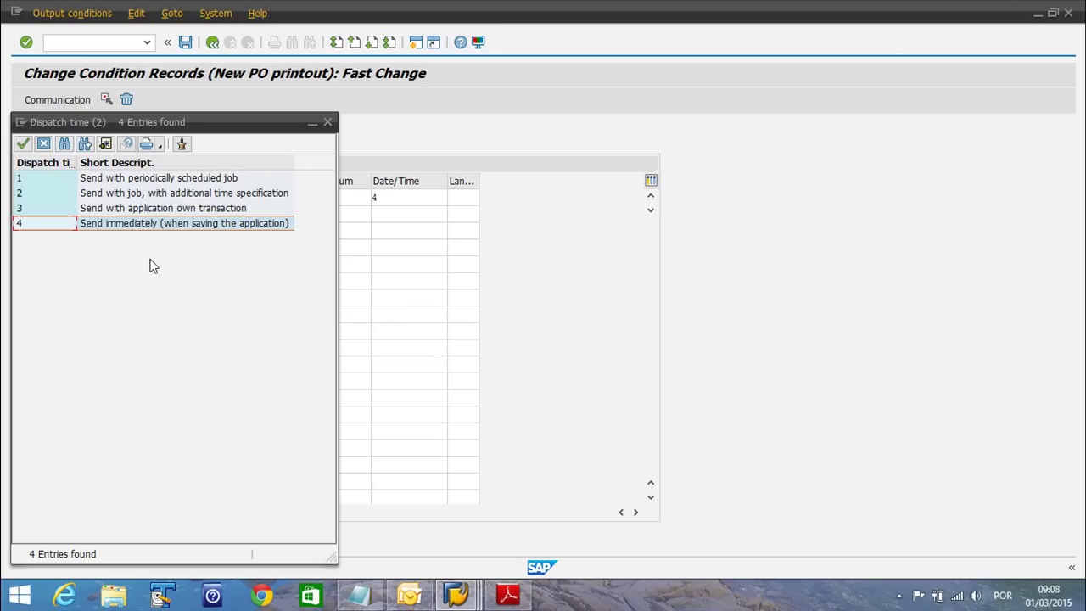
click(51, 212)
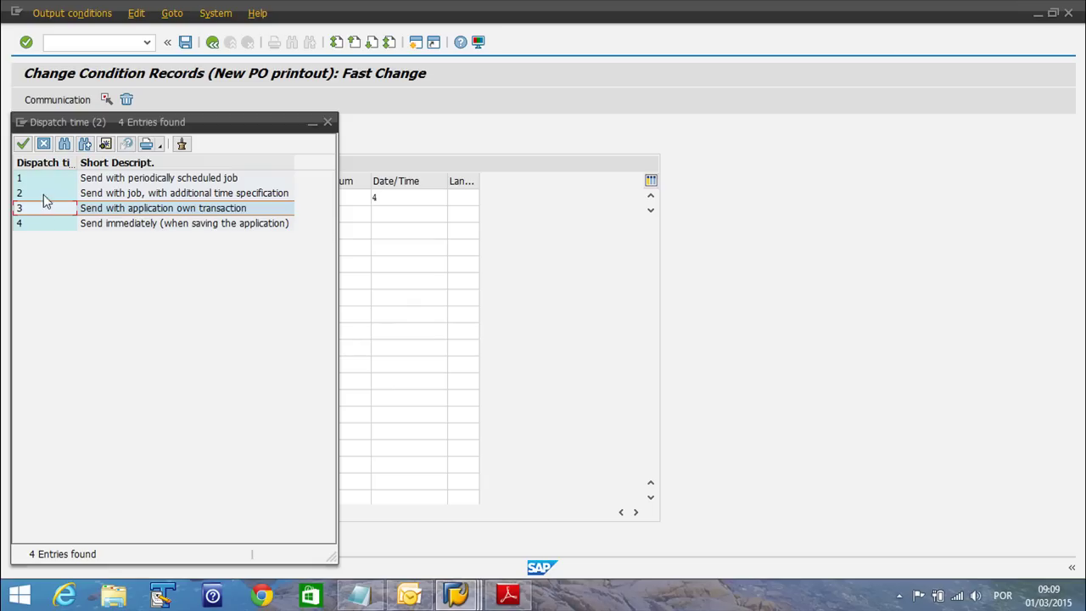
double_click(34, 209)
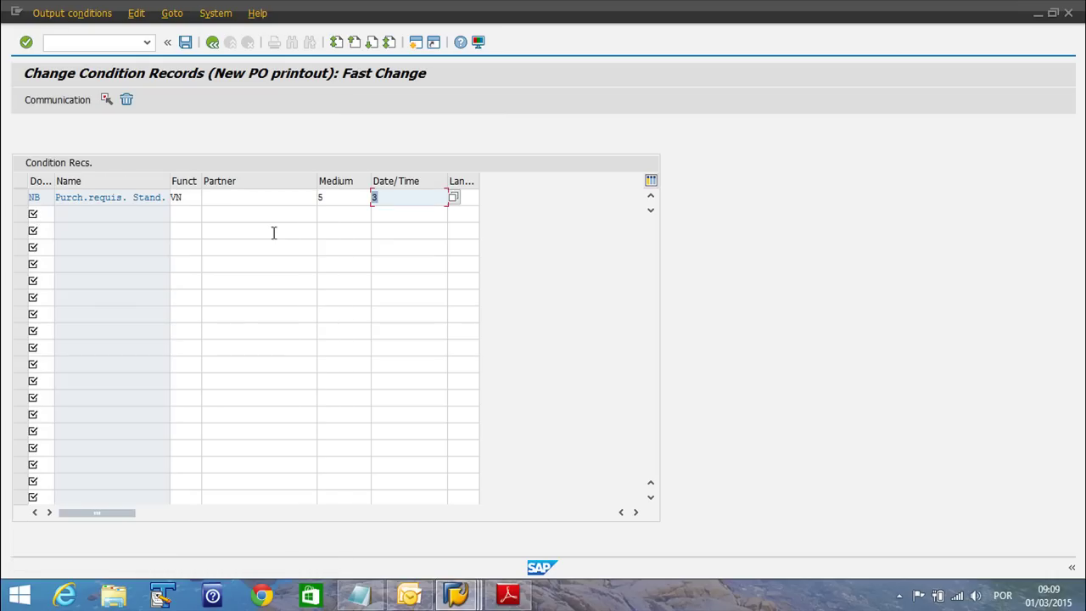
click(21, 196)
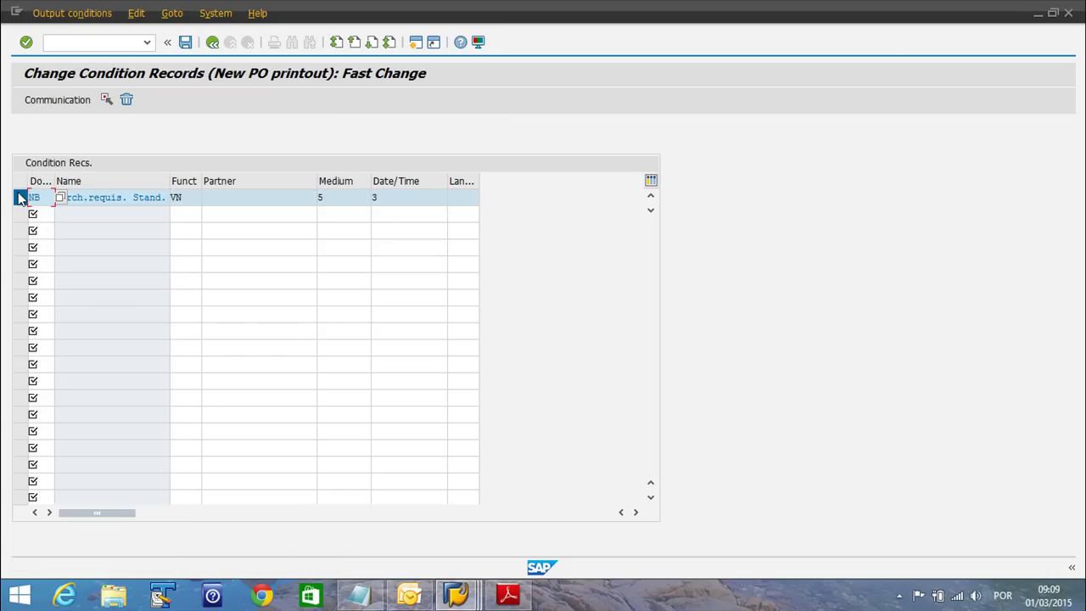
Give the NB record communication strategy CS01 Internet / Letter, checking its help
click(60, 105)
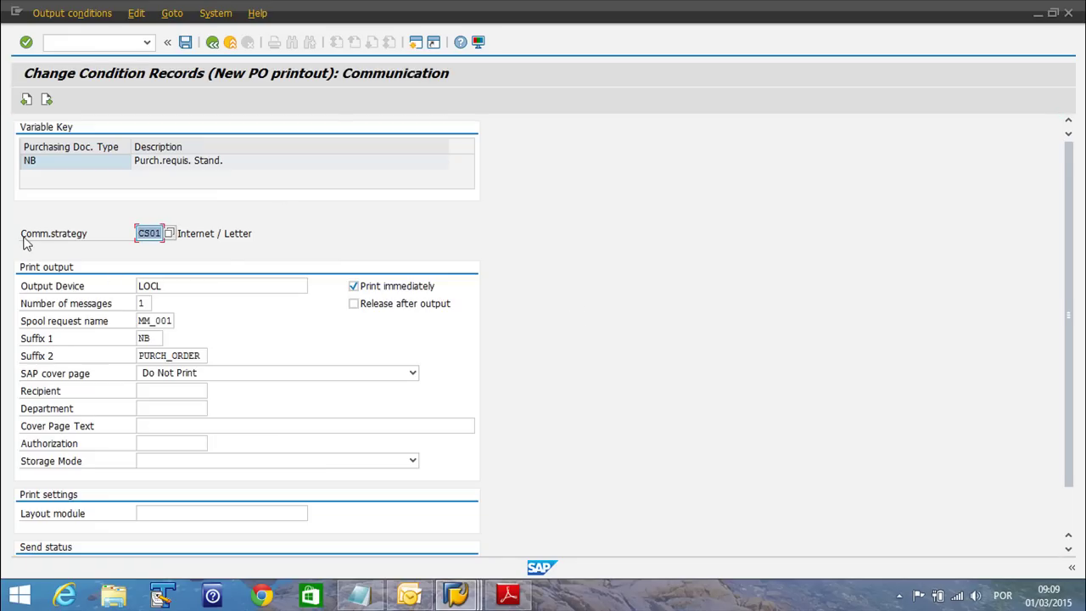
click(169, 232)
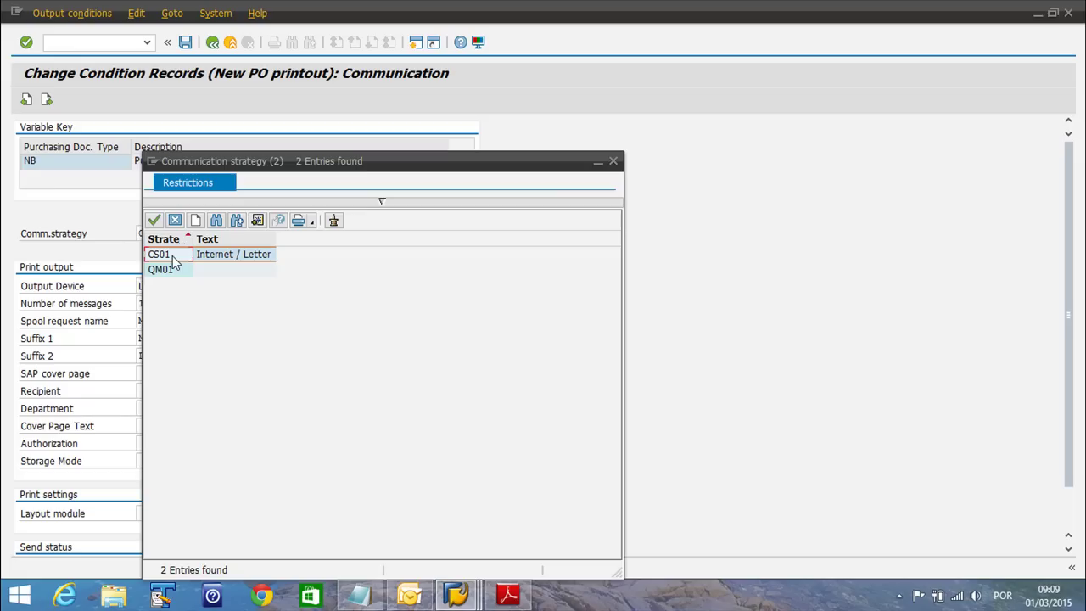
double_click(161, 254)
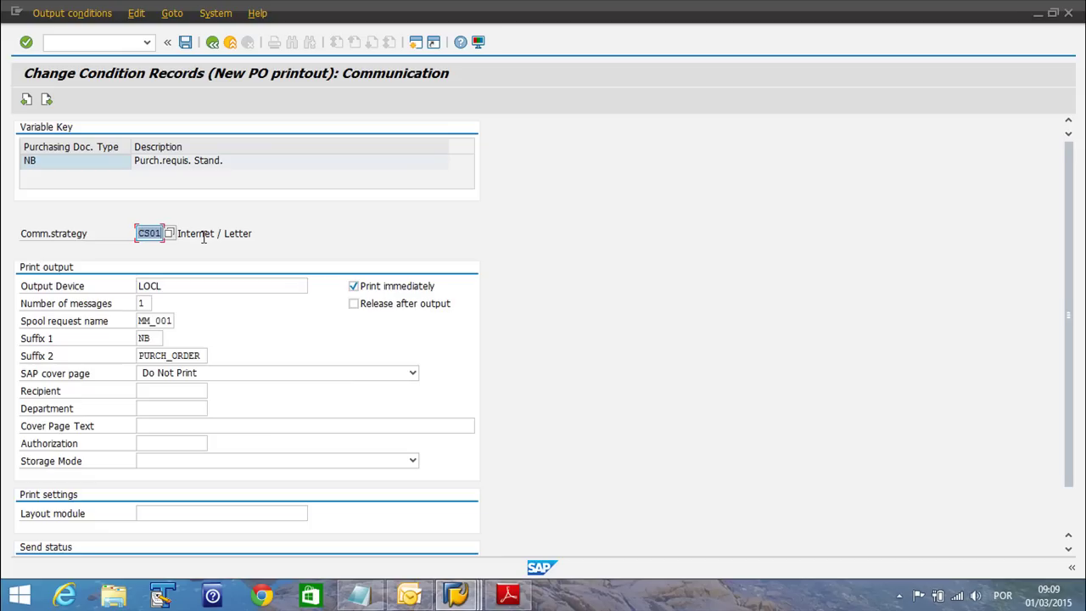
click(147, 236)
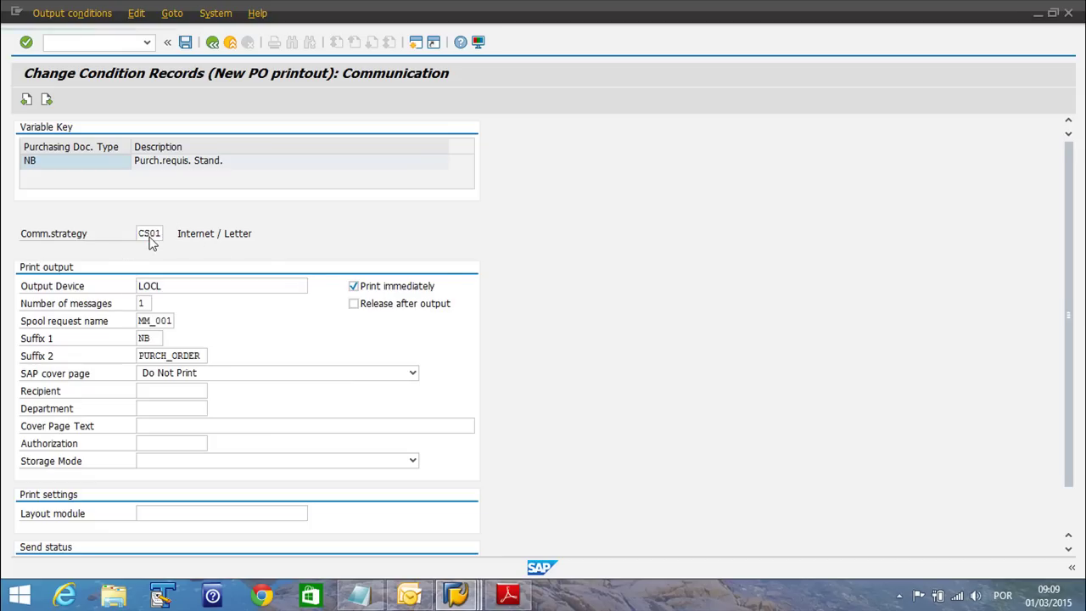
key(F1)
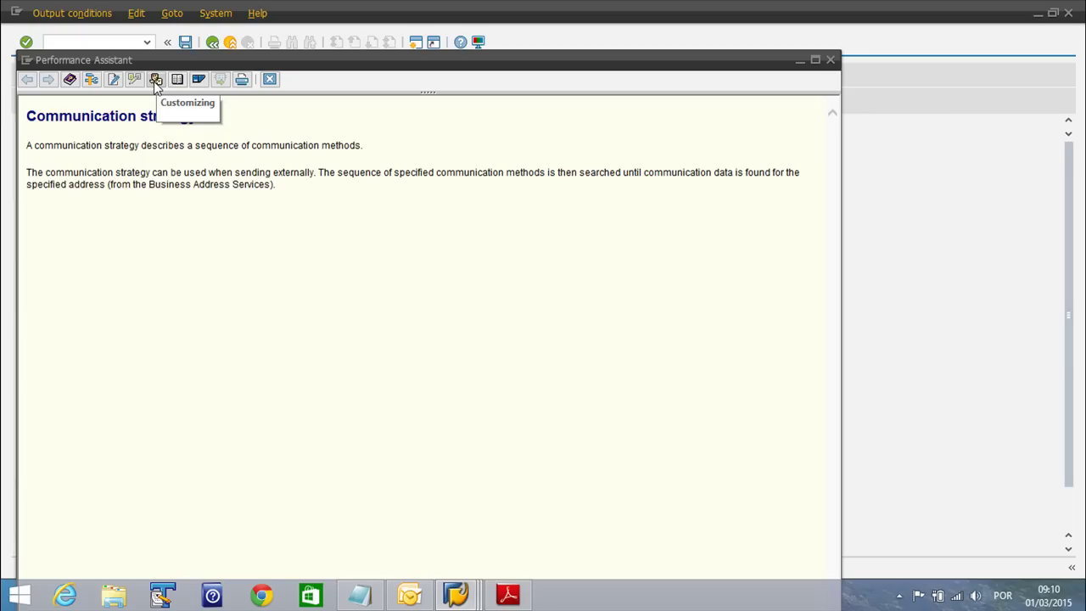
click(268, 79)
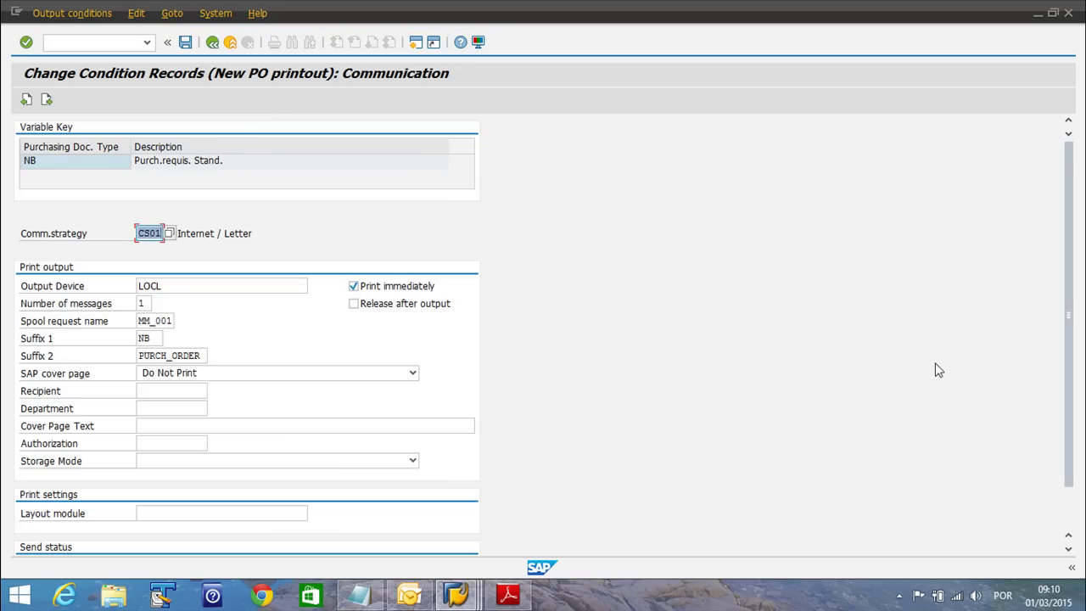
scroll(1068, 273, down, 3)
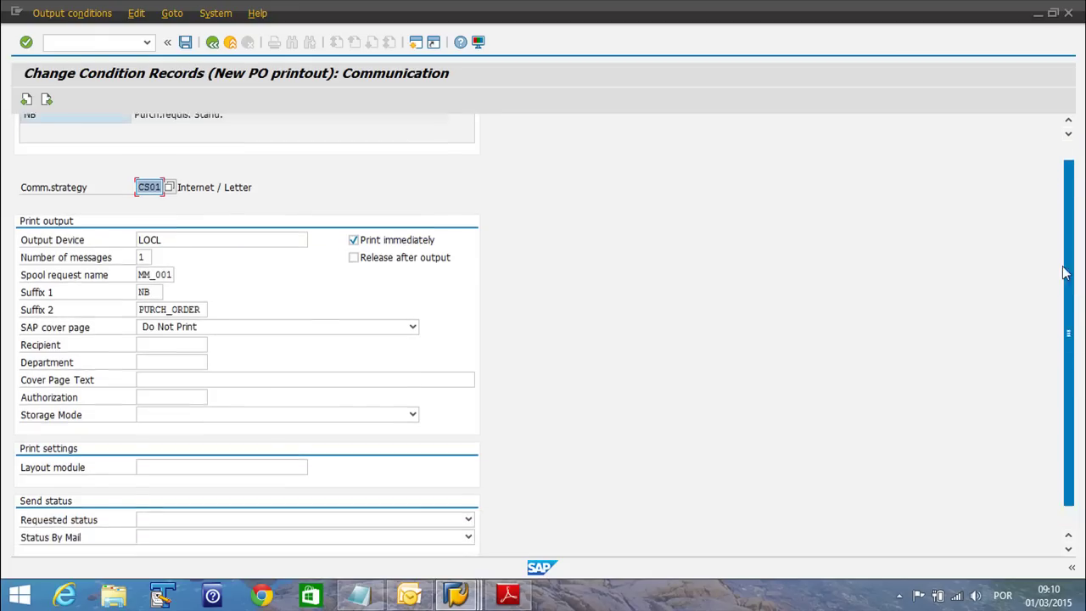
scroll(1067, 274, up, 3)
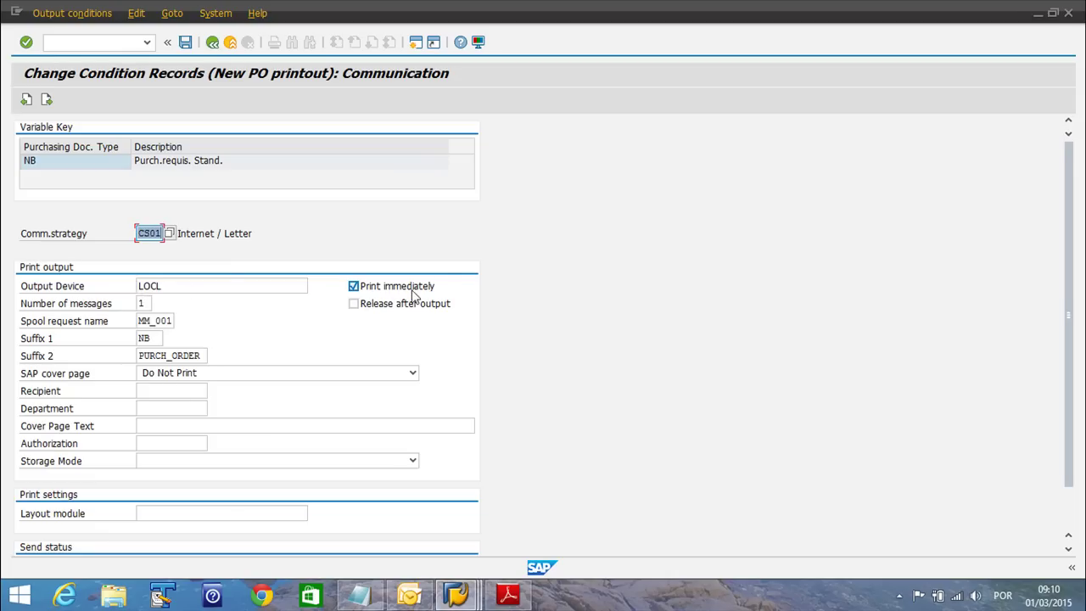
Review the LOCL output device and save the communication settings
click(178, 289)
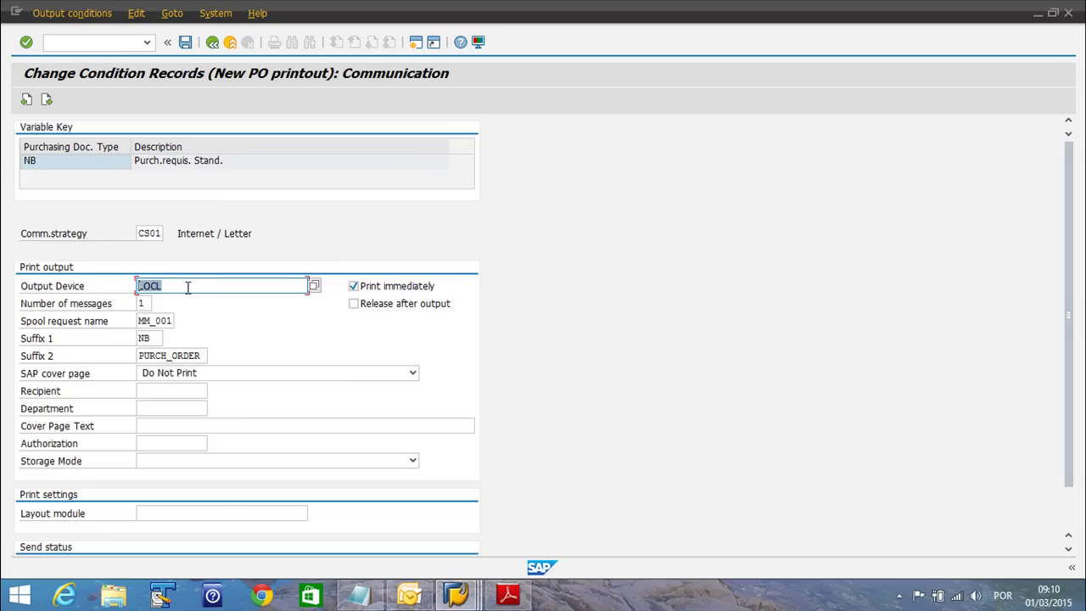
click(199, 289)
drag(175, 289, 84, 286)
click(191, 288)
scroll(1069, 343, down, 1)
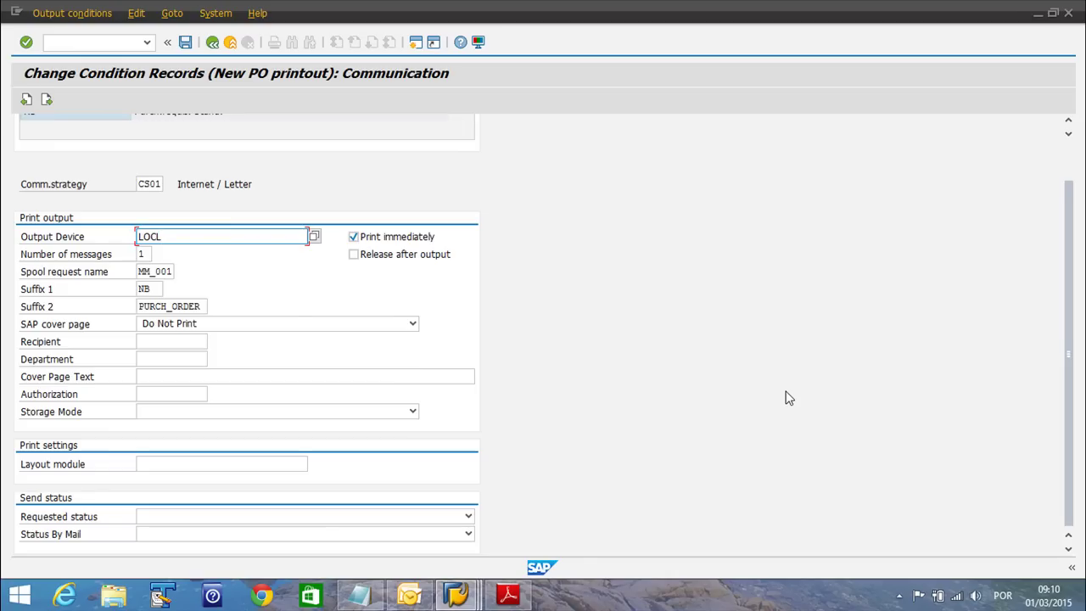
drag(188, 236, 112, 242)
click(186, 43)
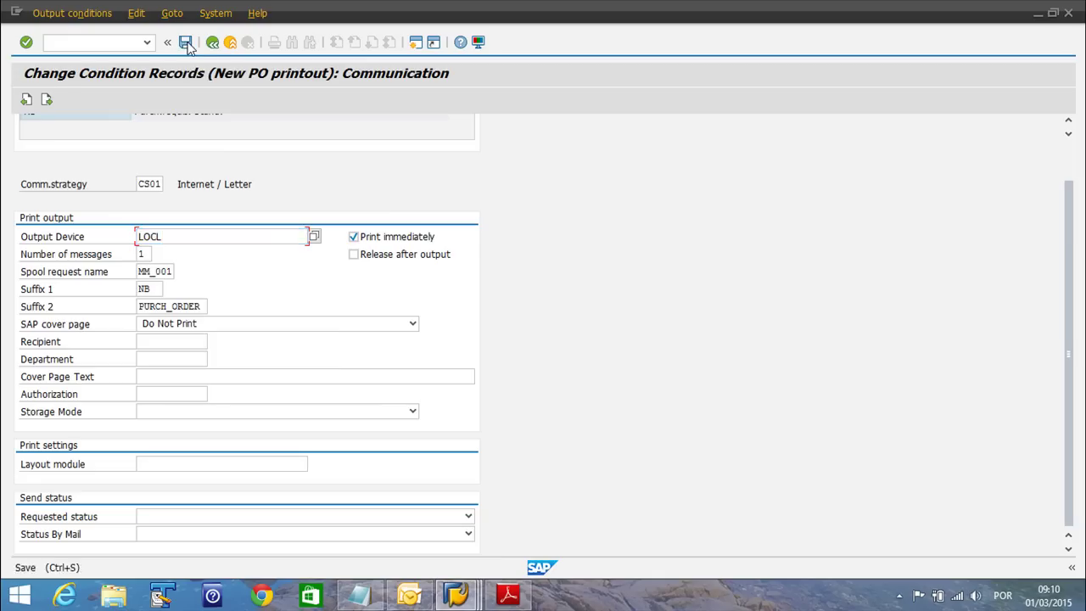
Leave the condition records and start the Change Vendor transaction XK02
click(212, 42)
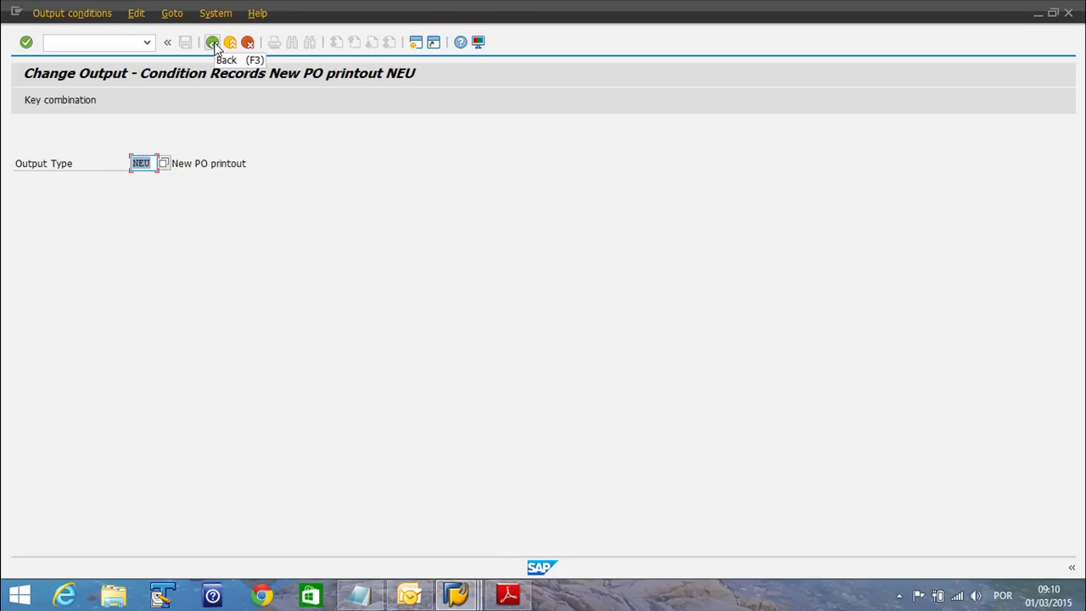
click(112, 44)
text(/n)
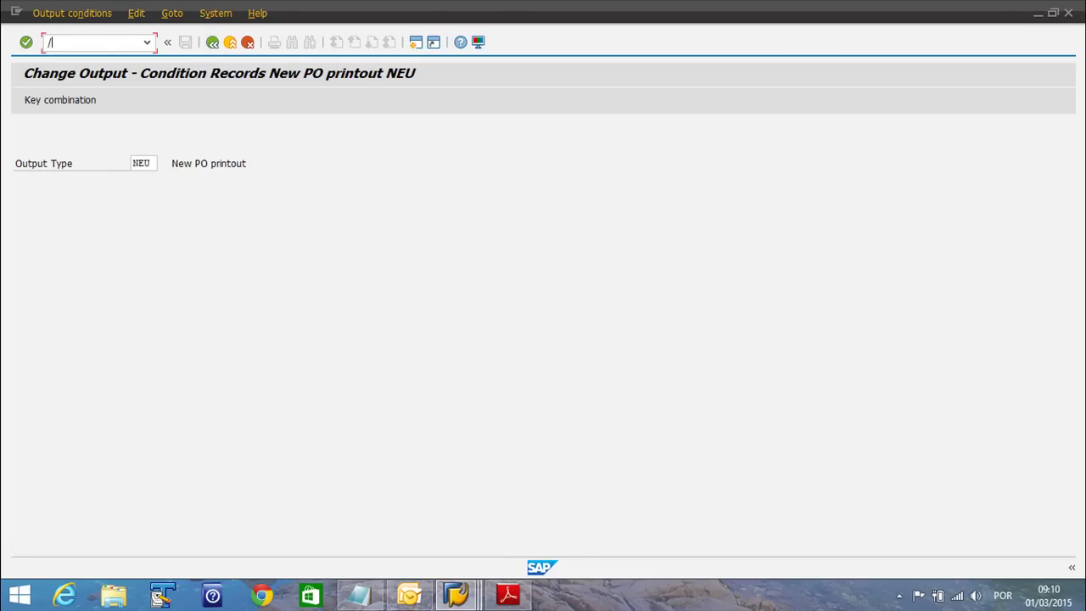
key(BackSpace)
key(BackSpace)
click(105, 42)
text(/nxk02)
key(Return)
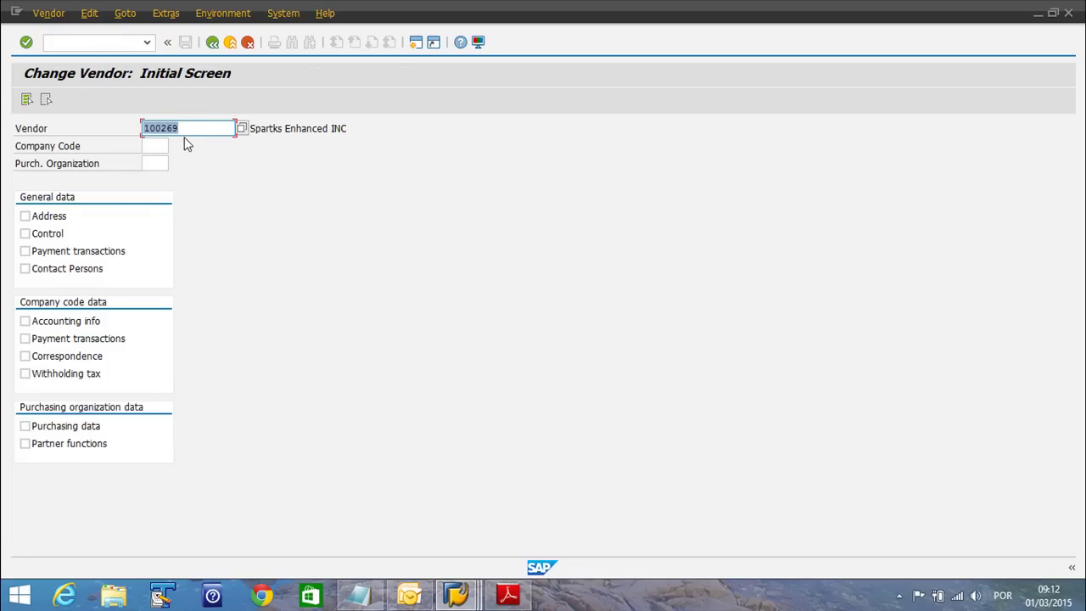
Open the address data of vendor 100268
click(193, 127)
key(BackSpace)
text(8)
key(shift+Home)
click(35, 218)
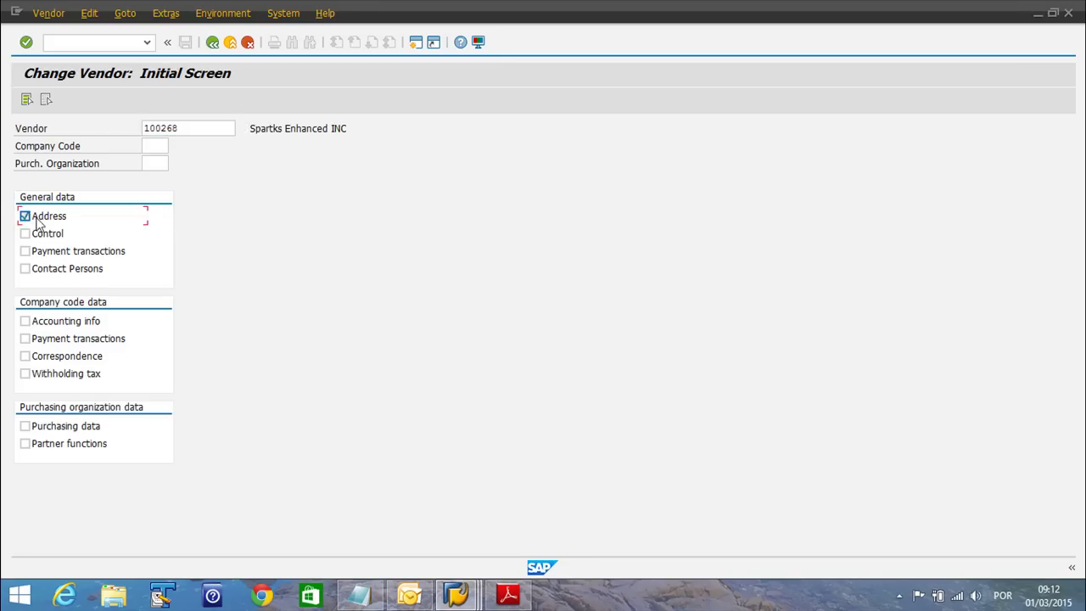
key(Return)
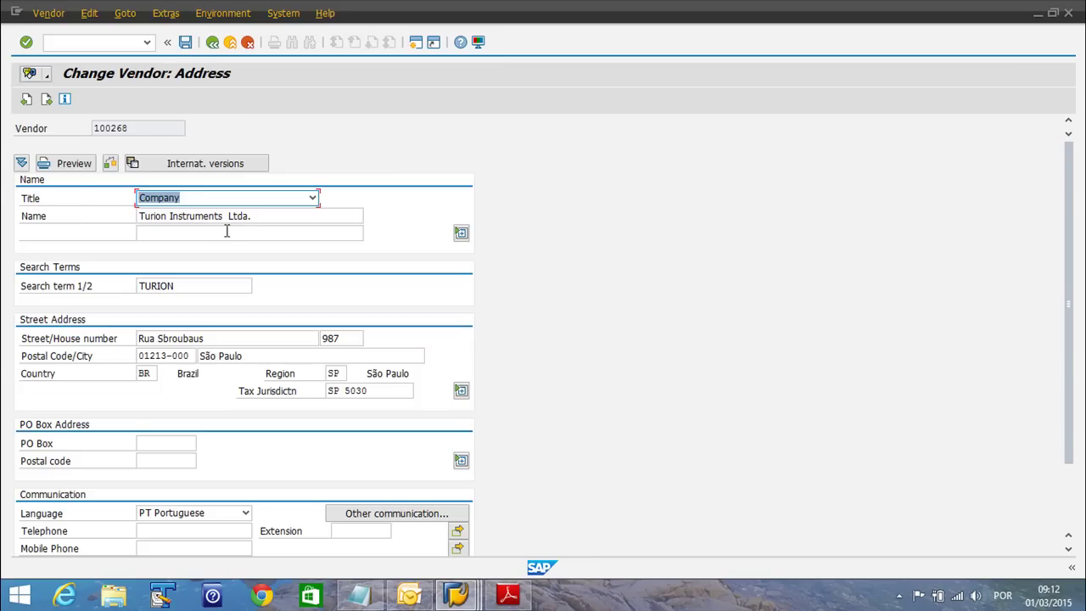
Set vendor 100268's communication language to English
click(234, 517)
click(244, 567)
click(245, 567)
click(244, 567)
click(244, 567)
click(245, 566)
click(245, 567)
click(245, 567)
click(244, 567)
click(244, 567)
click(245, 567)
click(245, 567)
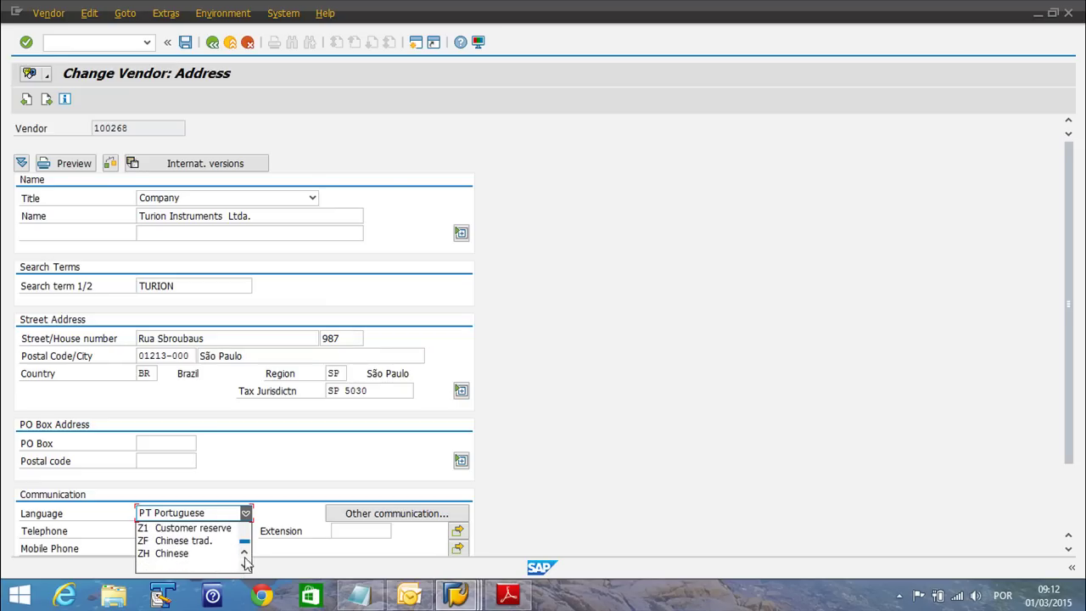
click(245, 553)
click(245, 553)
drag(245, 540, 250, 533)
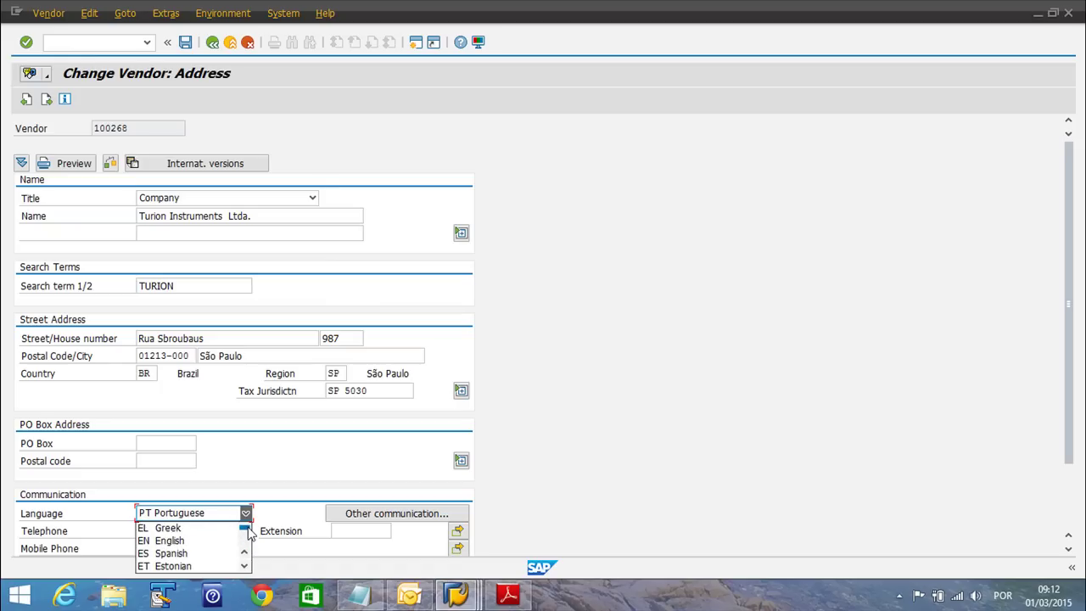
click(204, 541)
drag(1060, 311, 1080, 388)
Enter the vendor's e-mail address and save the vendor
click(153, 501)
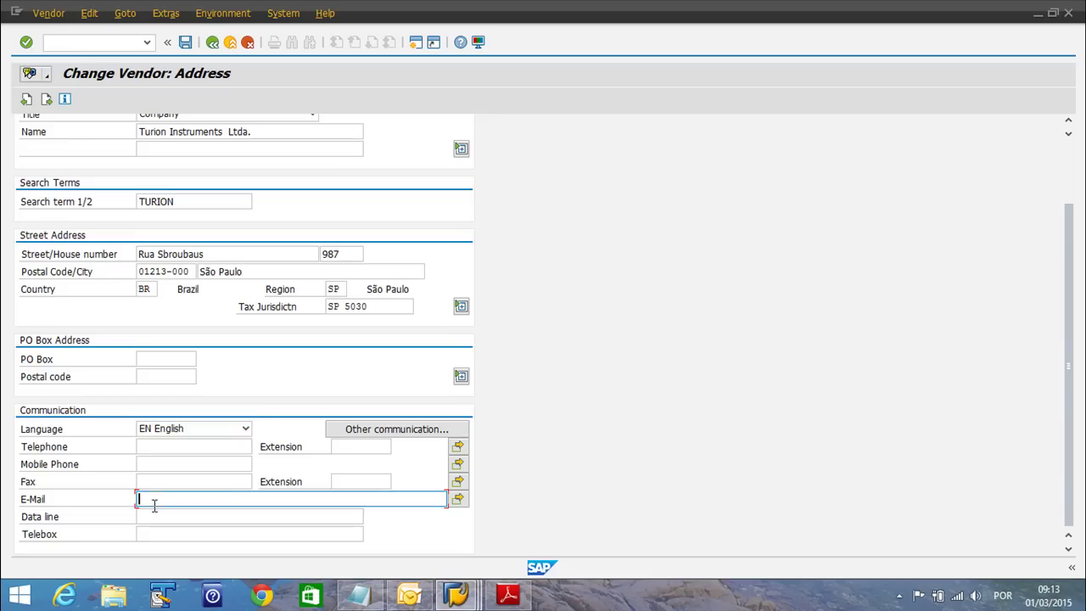
click(185, 42)
click(73, 41)
text(/nme13)
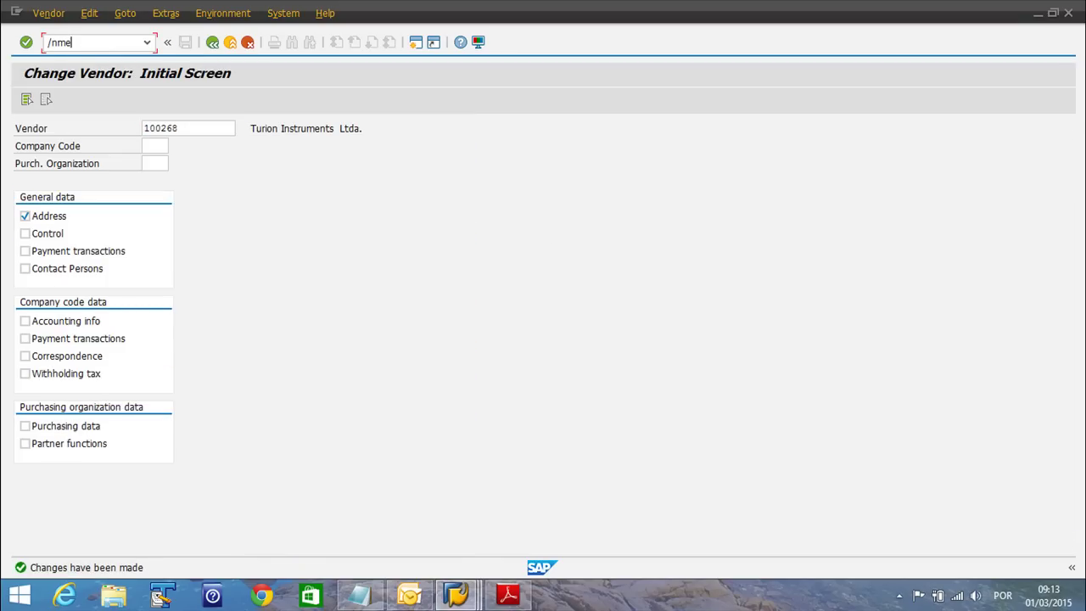
Start a ME21N purchase order for vendor 100268, purchasing organisation 0100, company code sn01
key(BackSpace)
key(BackSpace)
text(21n)
key(Return)
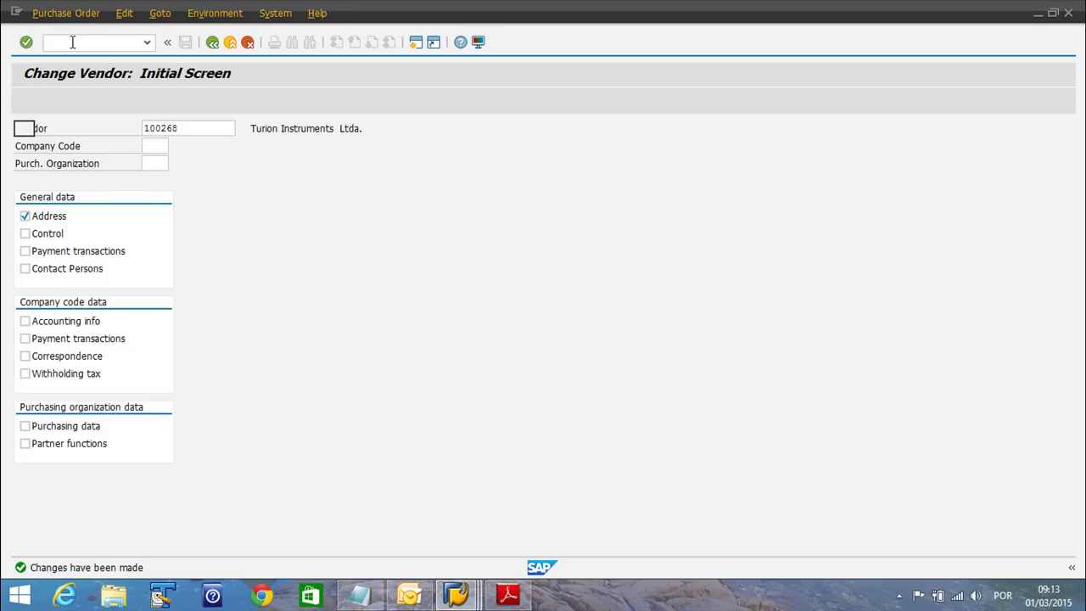
click(346, 129)
click(331, 142)
click(138, 180)
click(142, 196)
click(138, 199)
click(138, 214)
Add material 1697 at plant 0100 as the first item
click(152, 303)
click(144, 320)
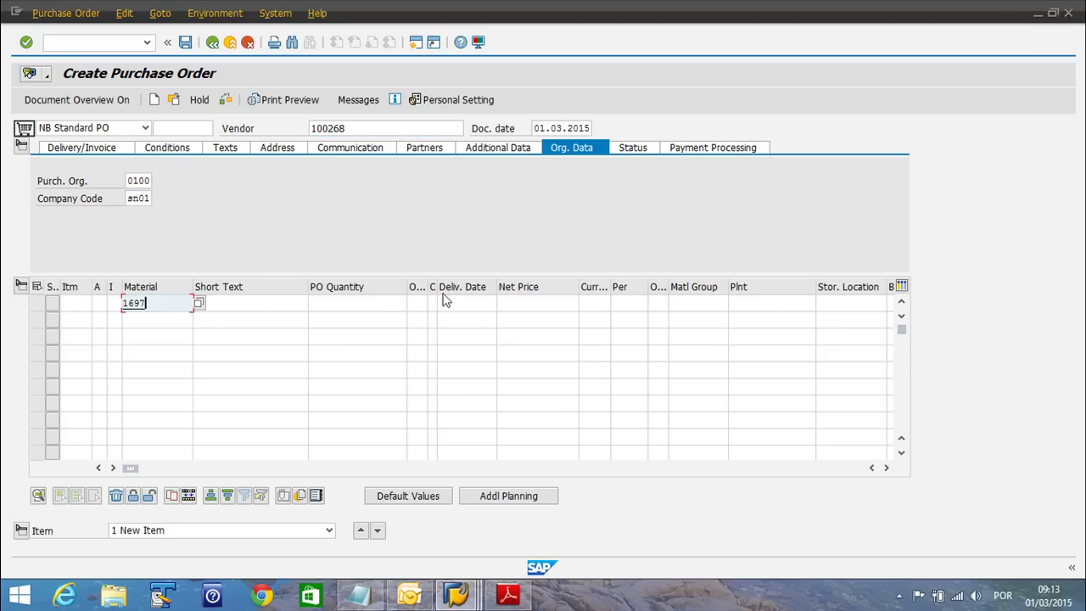
click(764, 303)
click(756, 317)
click(668, 321)
key(Return)
Set purchasing group 888 and an order quantity of 1
click(136, 199)
click(140, 214)
key(Return)
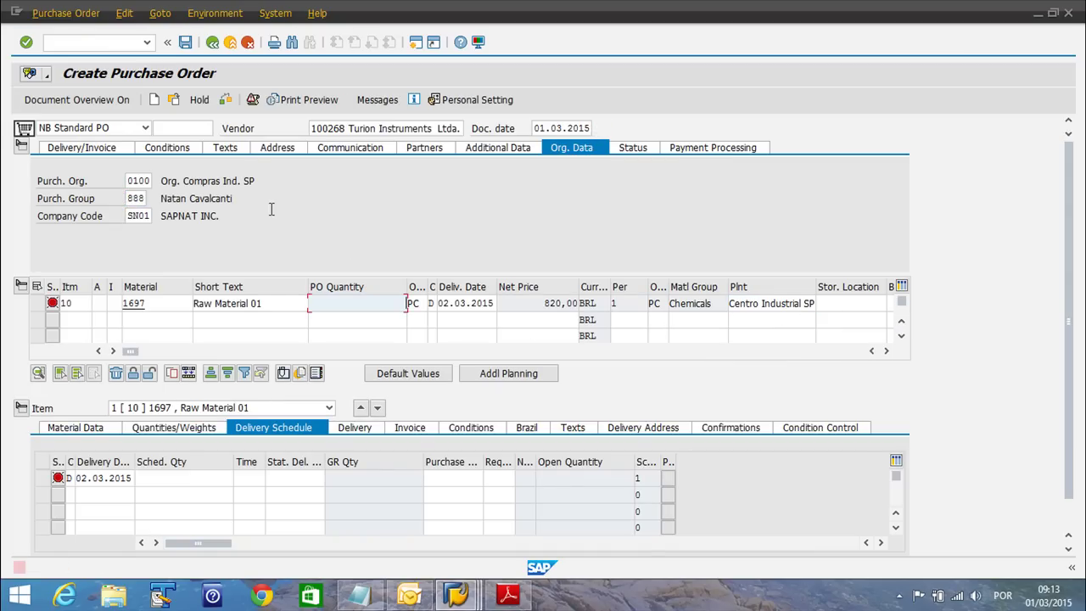
text(1)
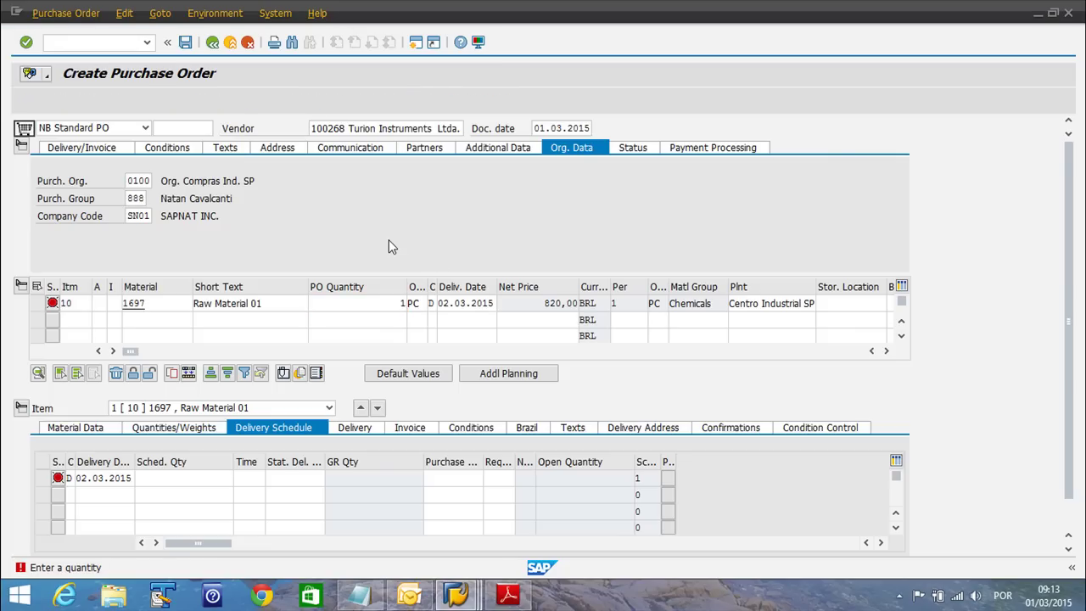
key(Return)
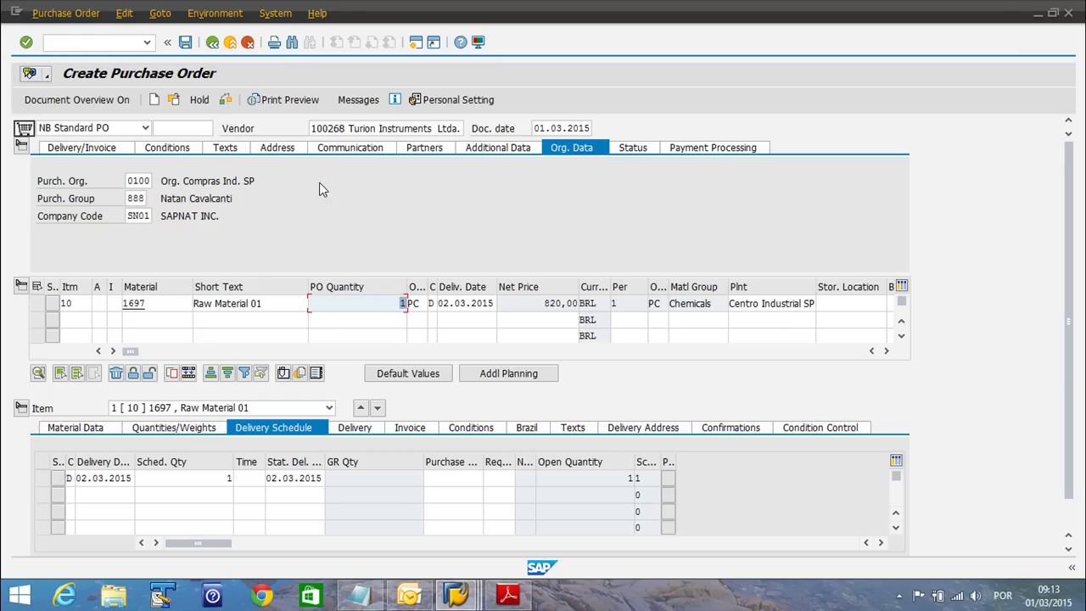
Open the PO's messages and confirm NEU uses medium 5, External send
click(351, 103)
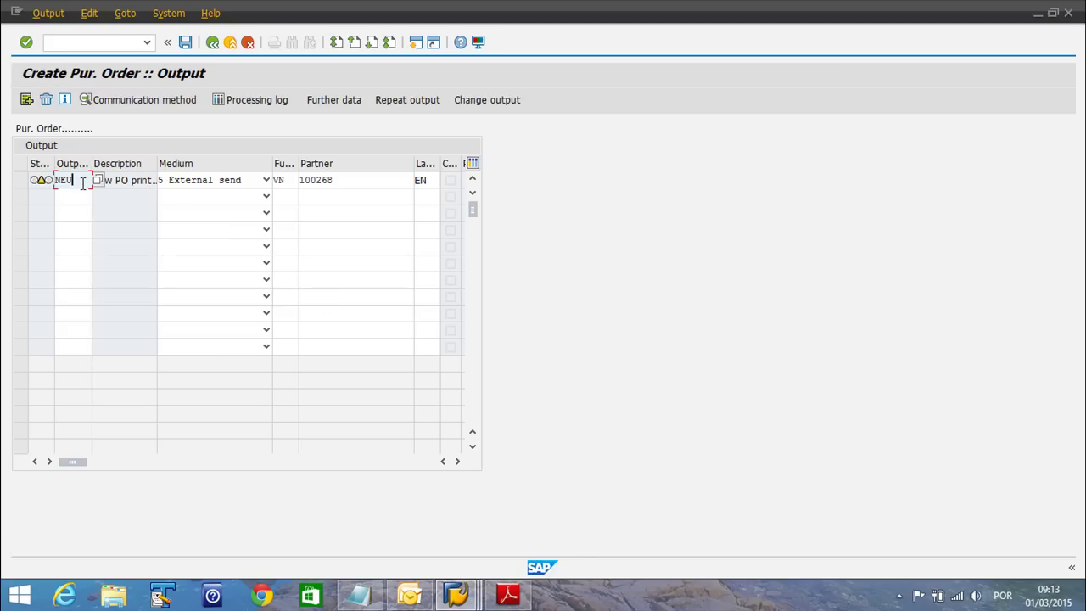
drag(90, 161, 113, 162)
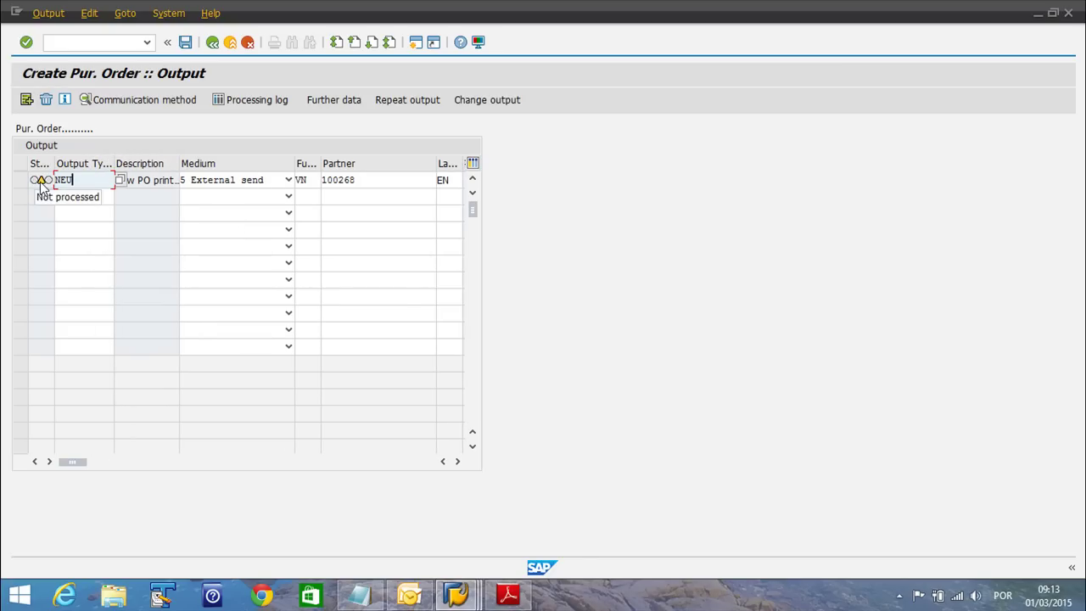
drag(81, 180, 46, 181)
click(152, 187)
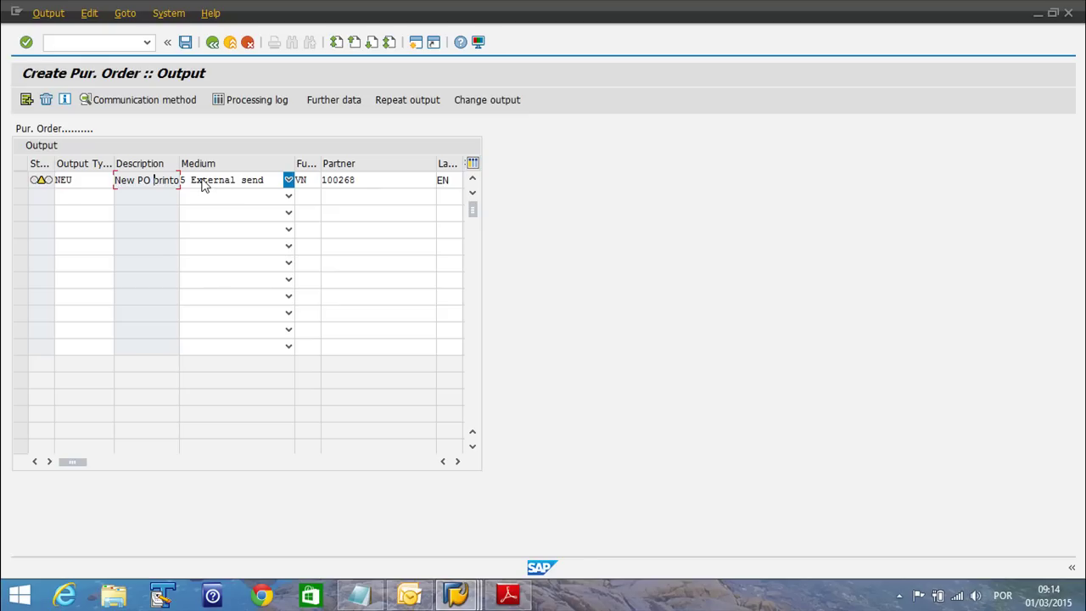
click(203, 186)
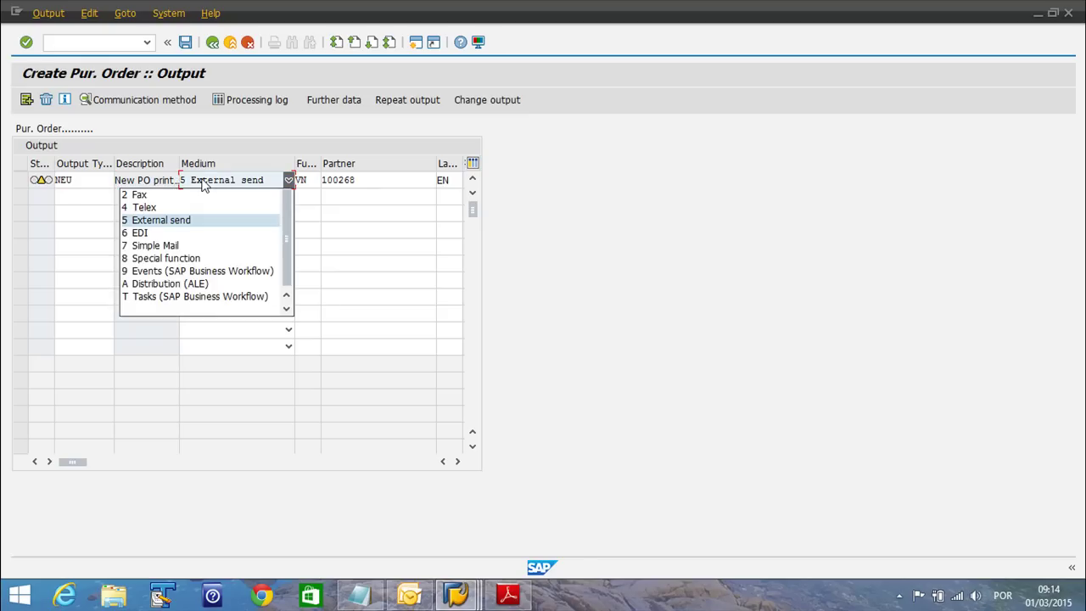
scroll(225, 204, up, 1)
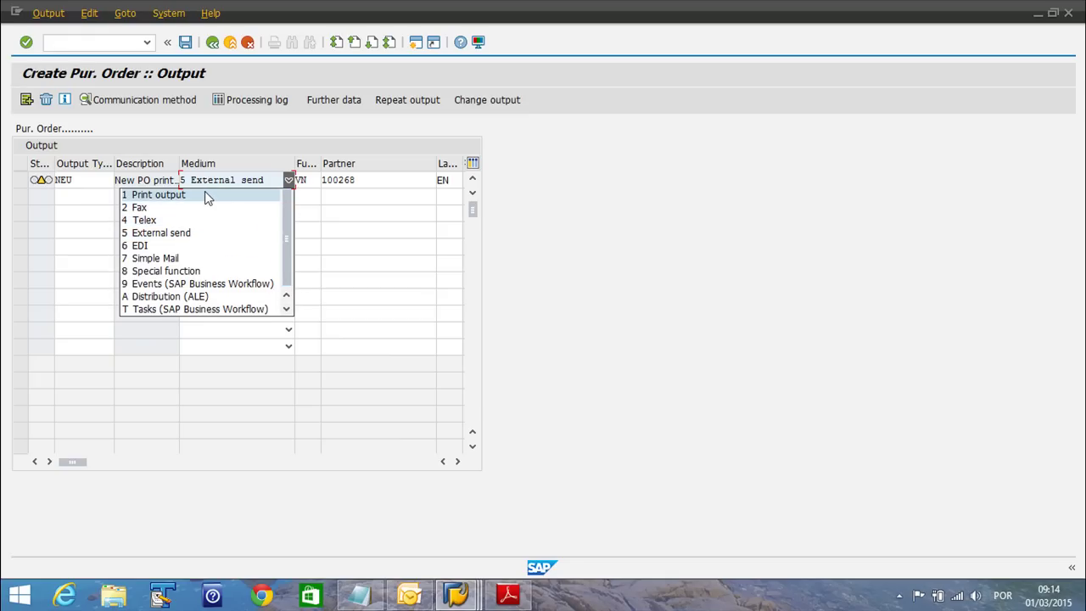
click(500, 254)
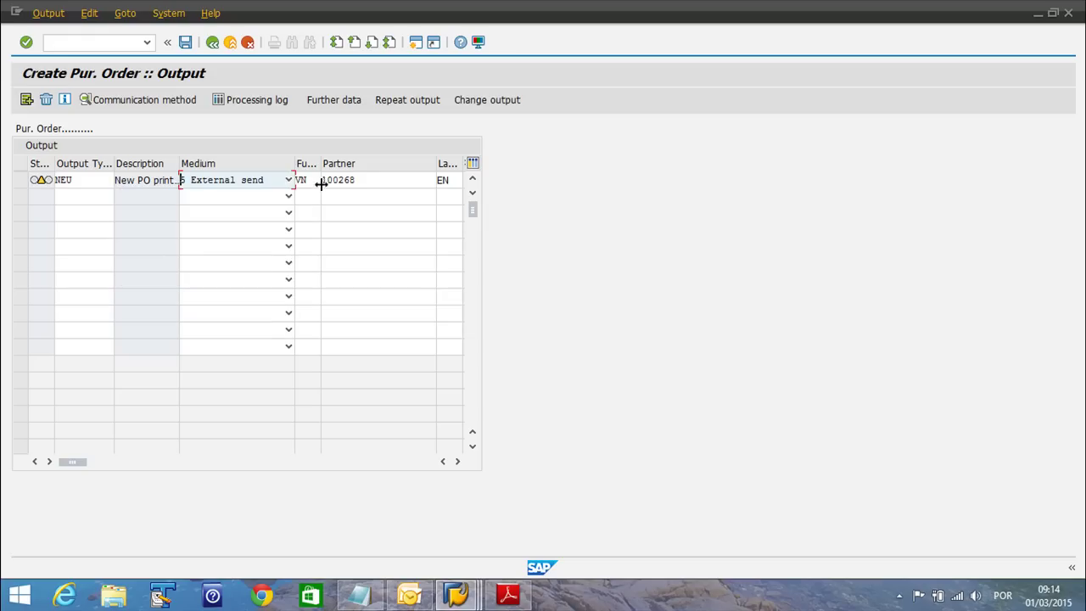
Verify NEU's partner 100268 and language EN, then select the NEU row
click(364, 180)
double_click(365, 185)
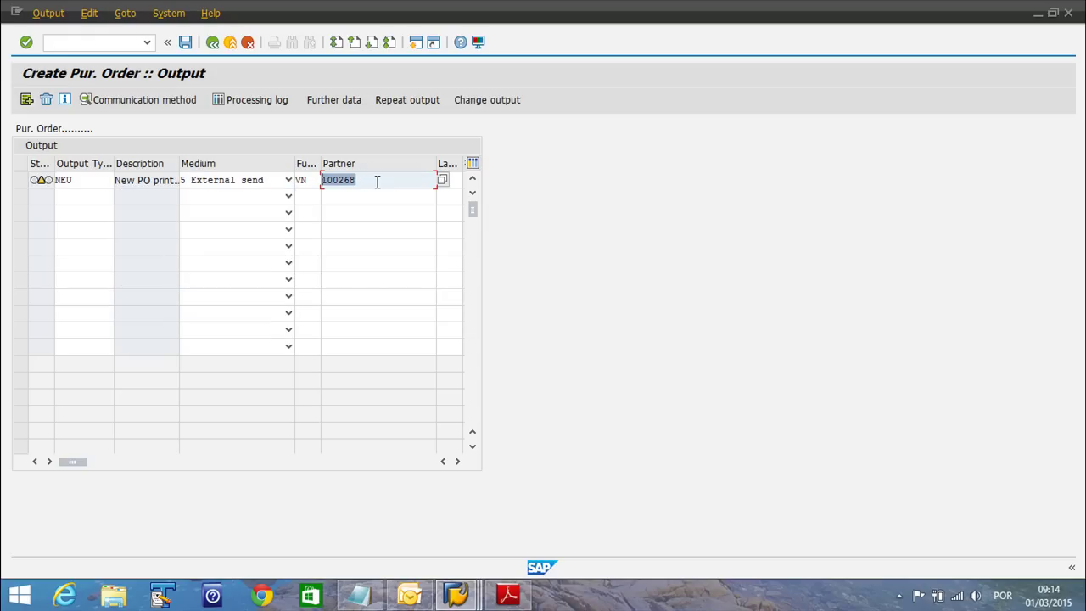
click(444, 181)
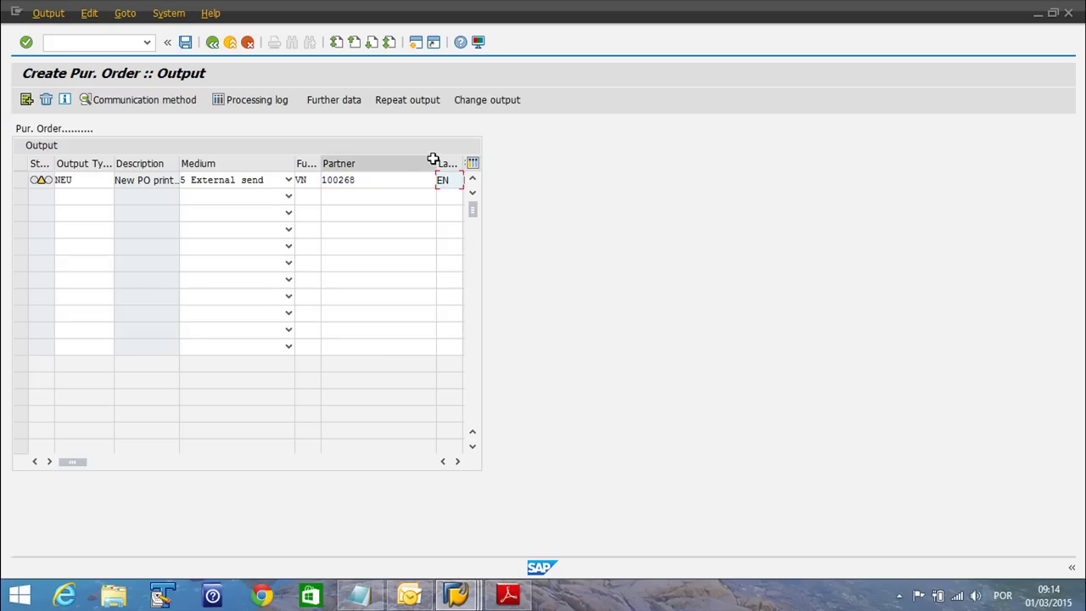
drag(436, 161, 396, 161)
double_click(381, 179)
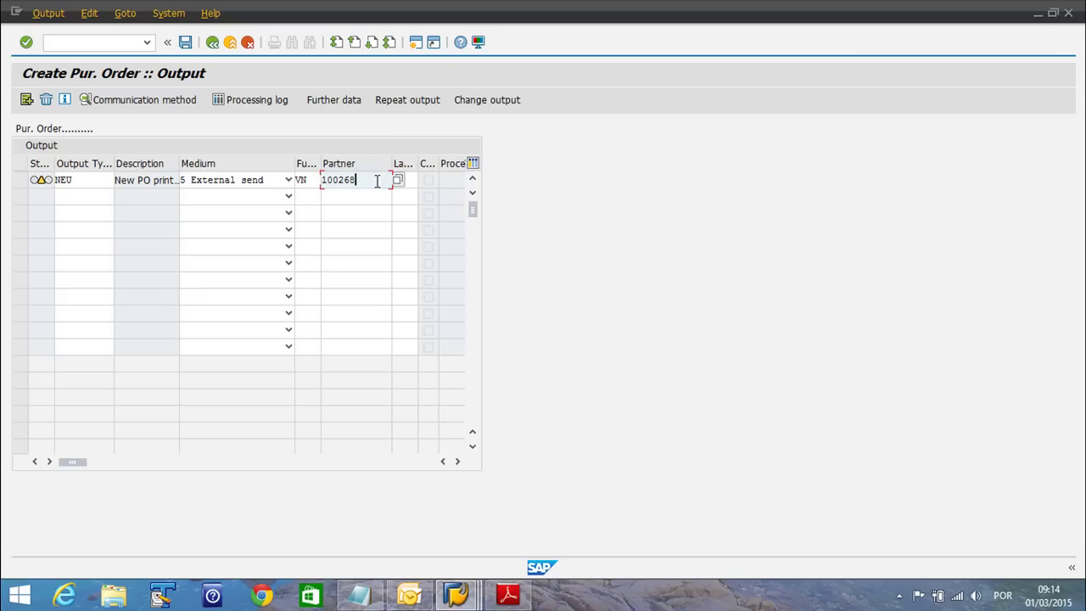
click(410, 186)
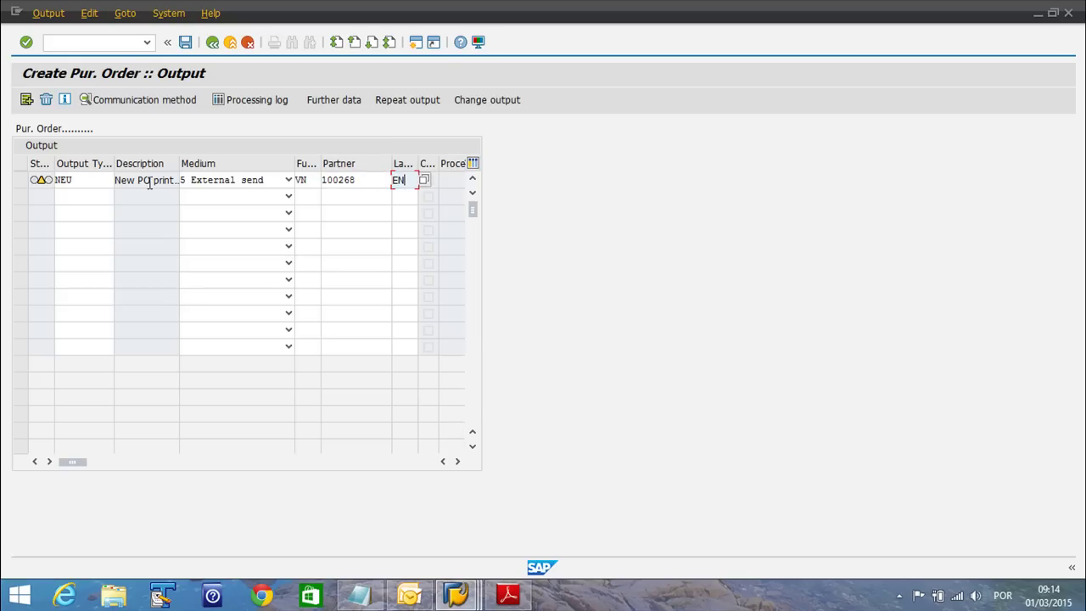
click(21, 182)
Review the NEU output's CS01 communication strategy and return to the overview
click(128, 105)
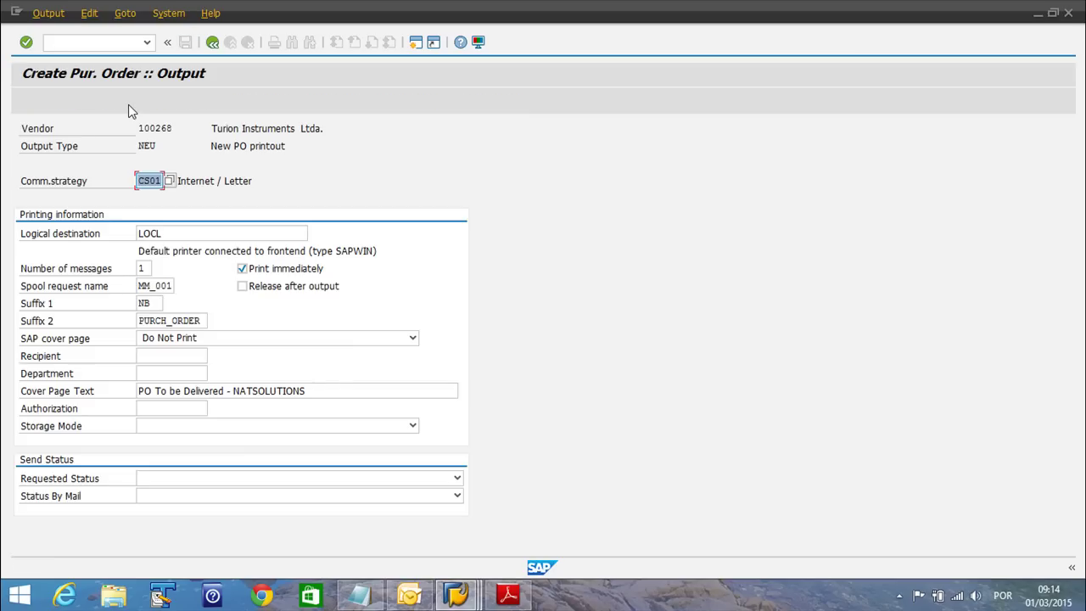
click(144, 183)
click(209, 48)
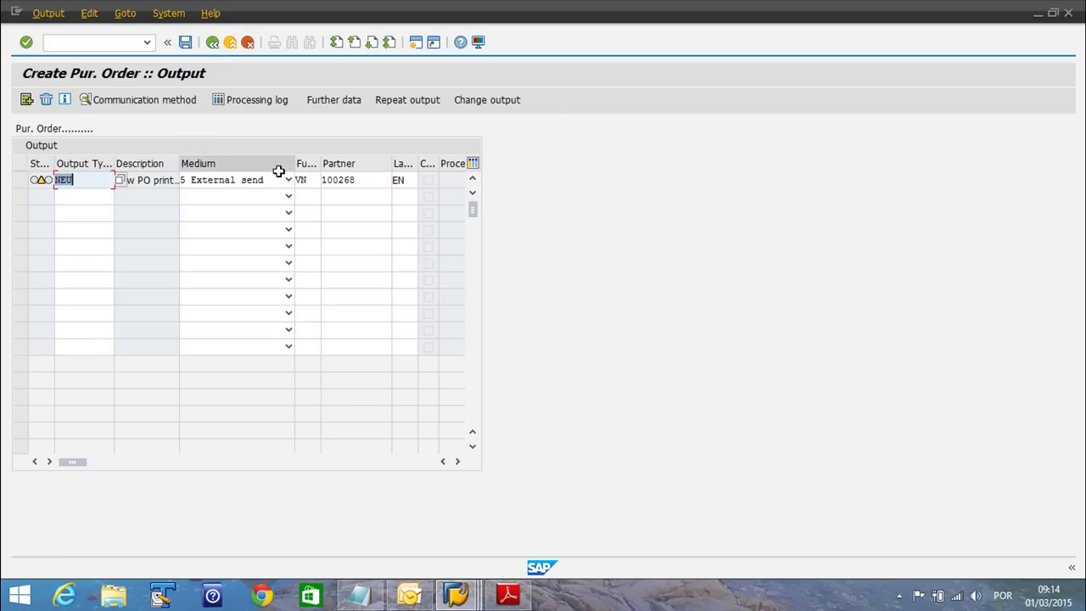
Check NEU's further data shows dispatch time 3, then return to the output overview
click(23, 182)
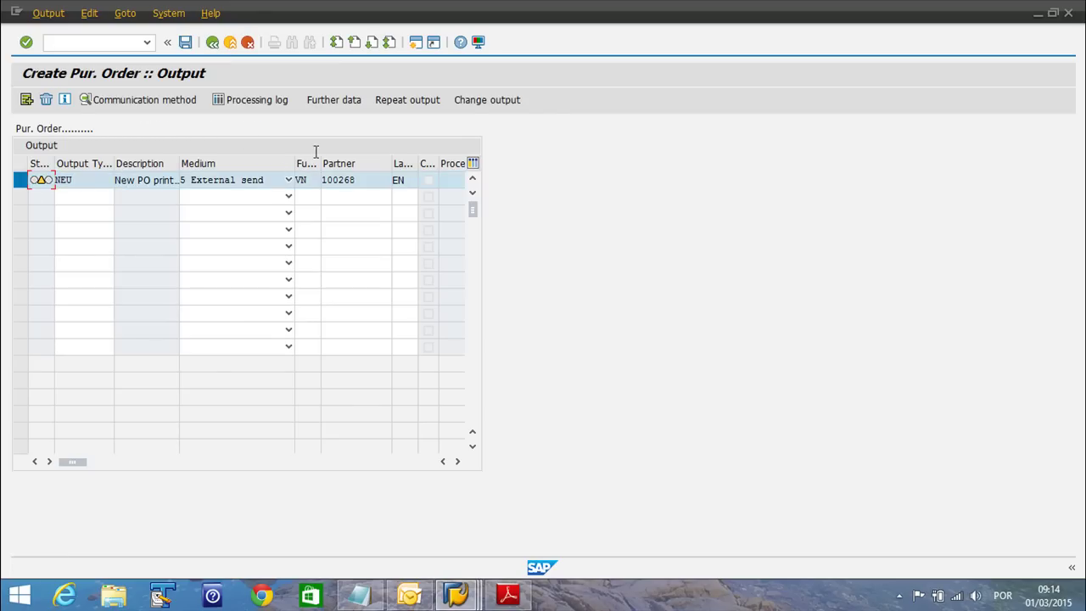
click(331, 103)
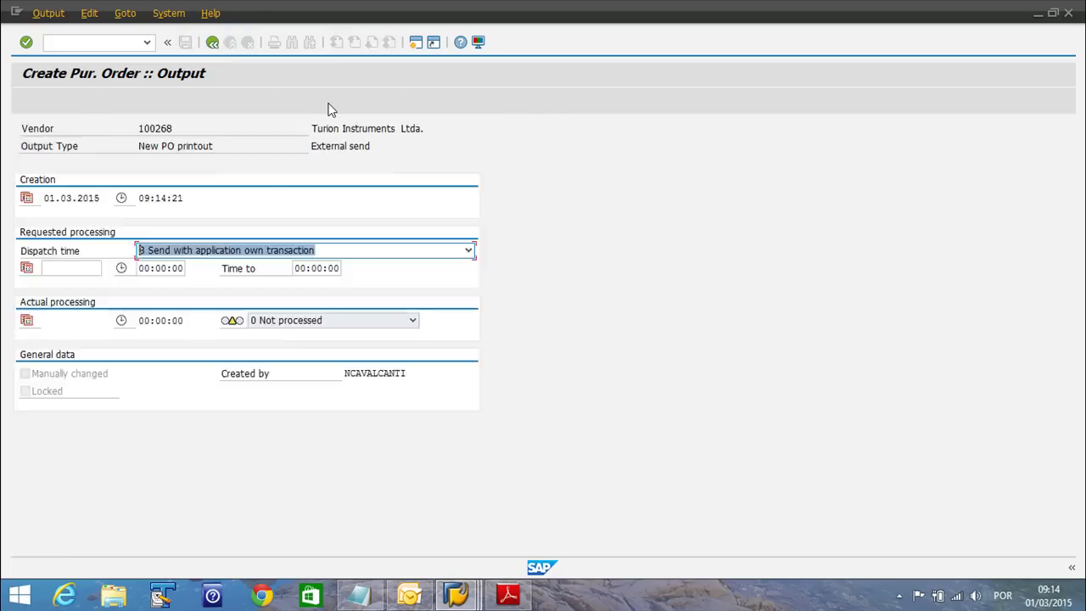
click(354, 254)
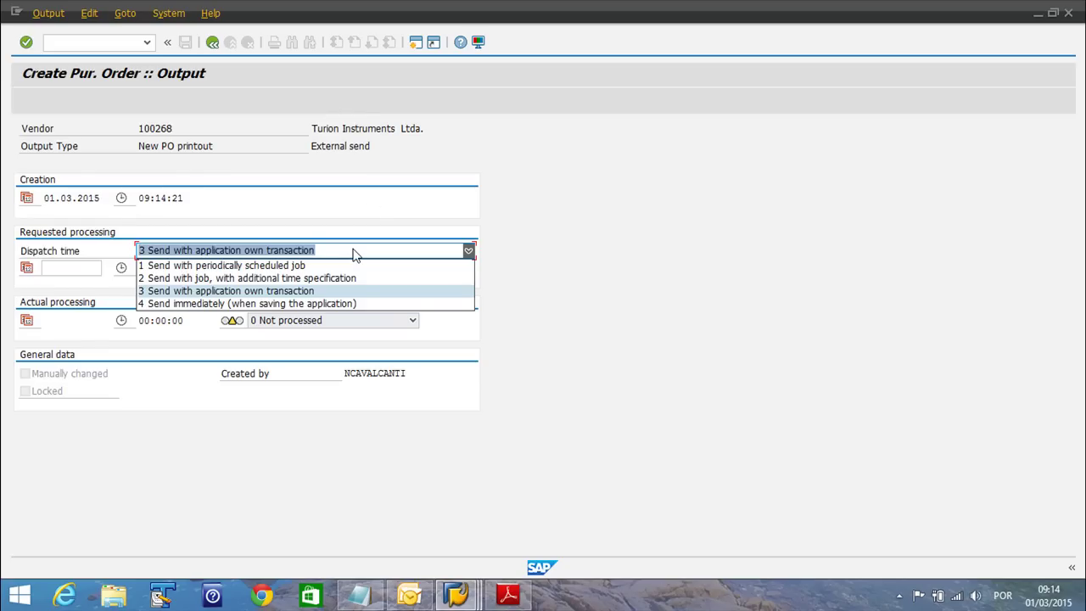
click(681, 276)
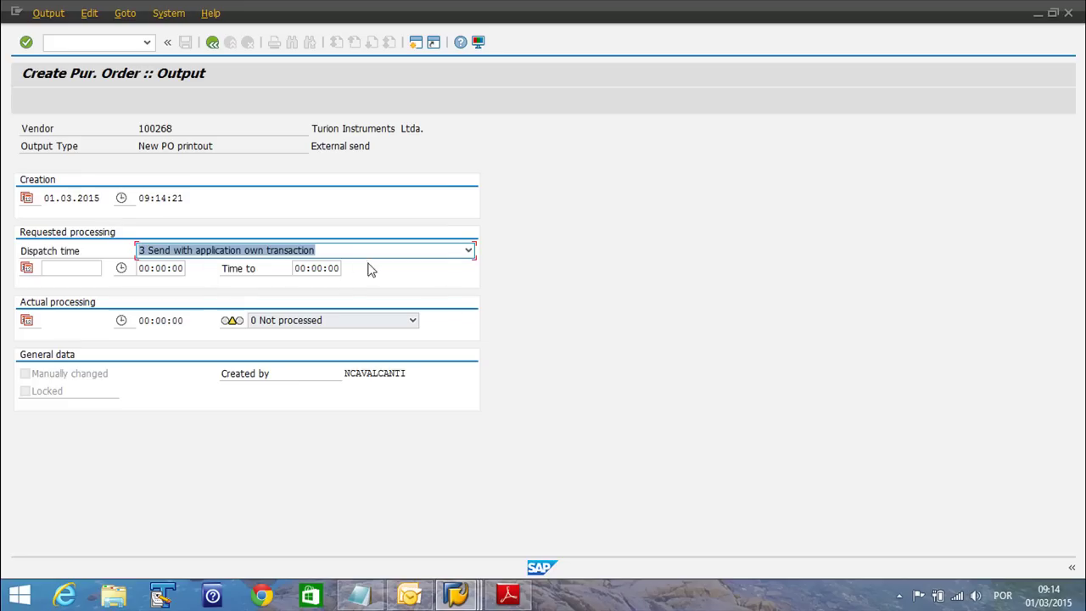
click(213, 42)
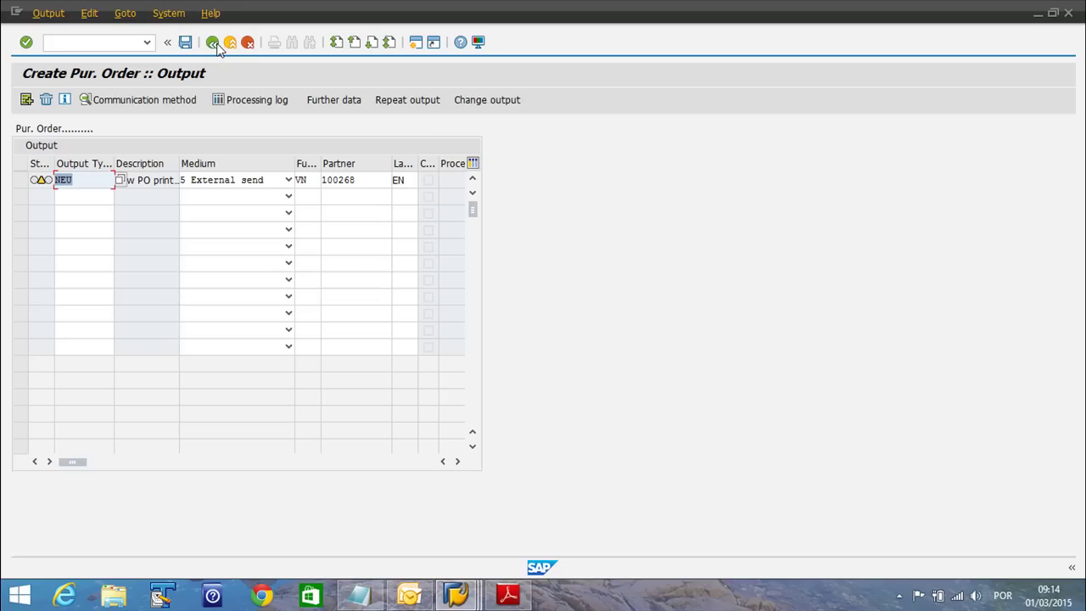
Save the standard test PO, display it under its new number, then return to SAP Easy Access
click(213, 42)
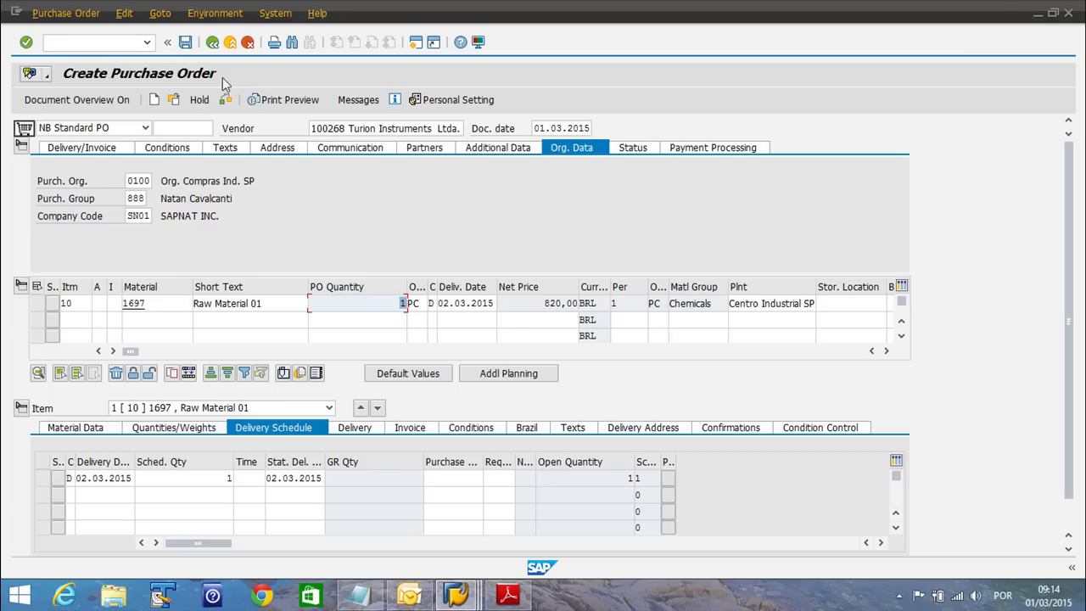
click(186, 47)
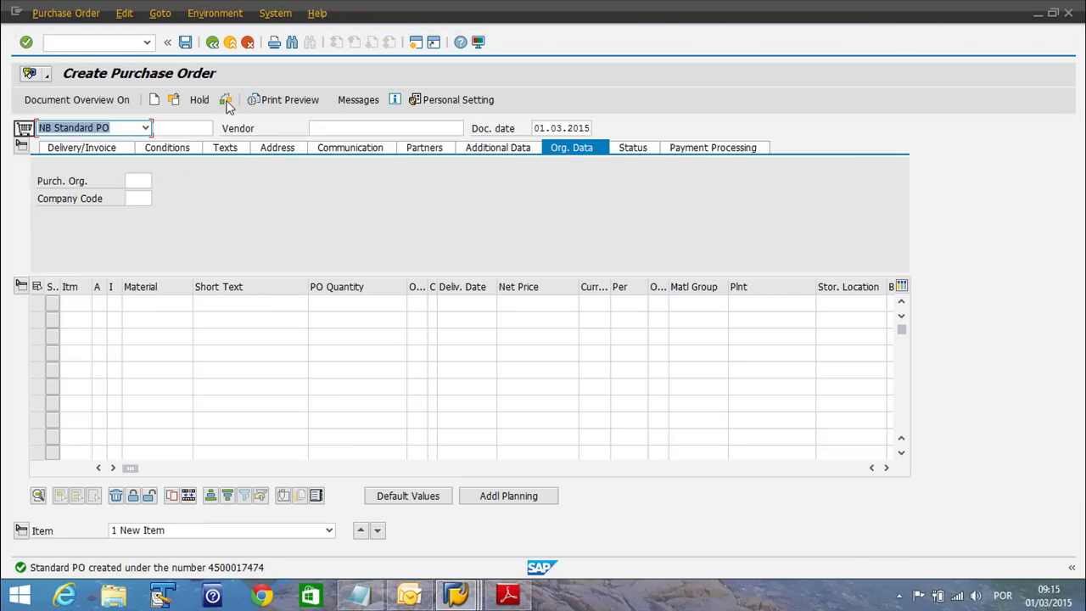
click(174, 99)
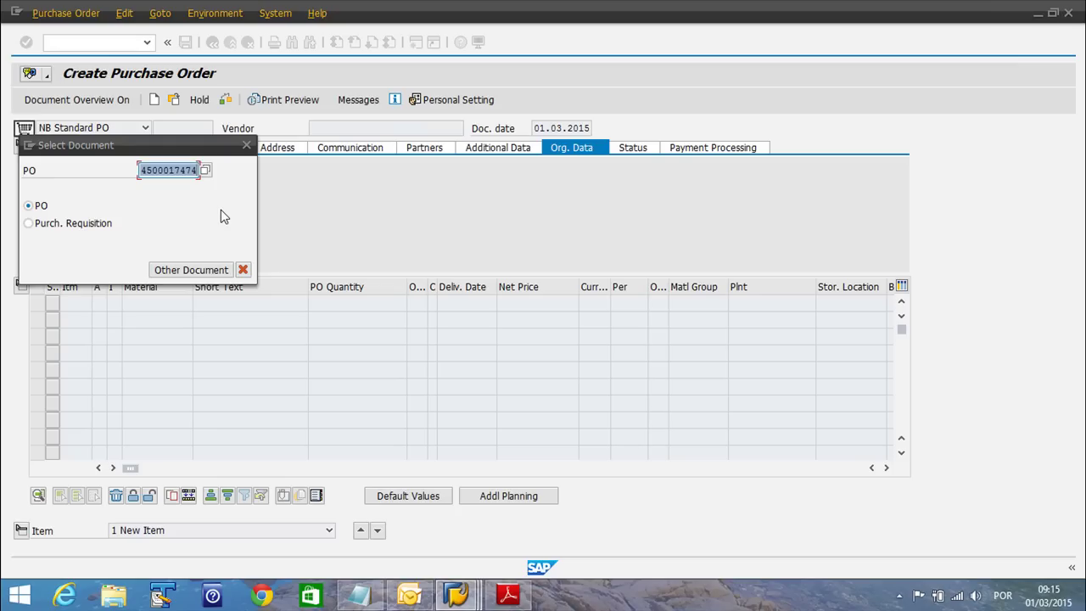
key(Return)
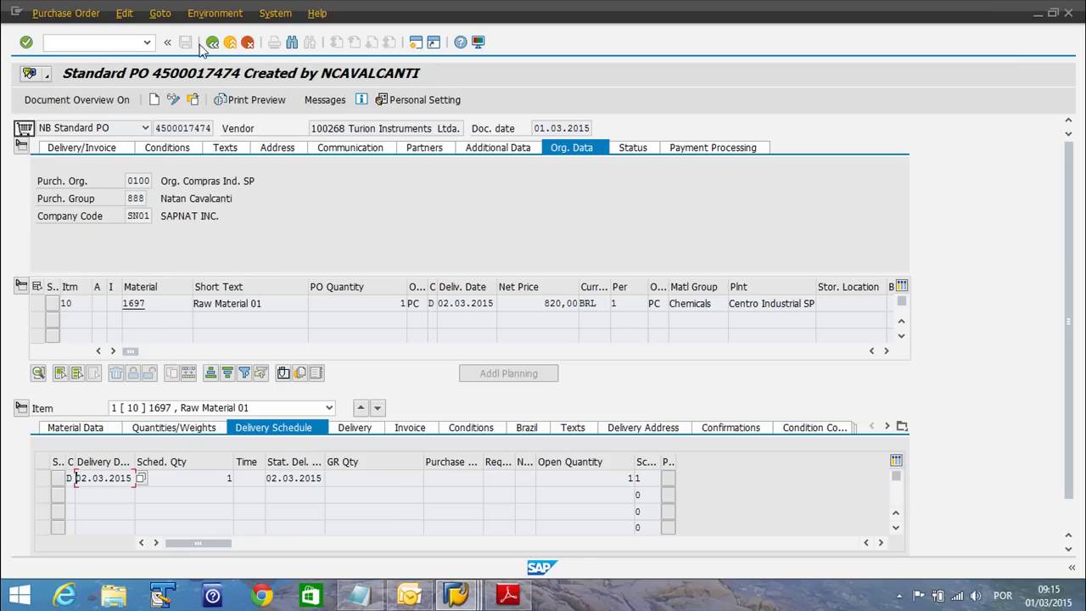
click(212, 46)
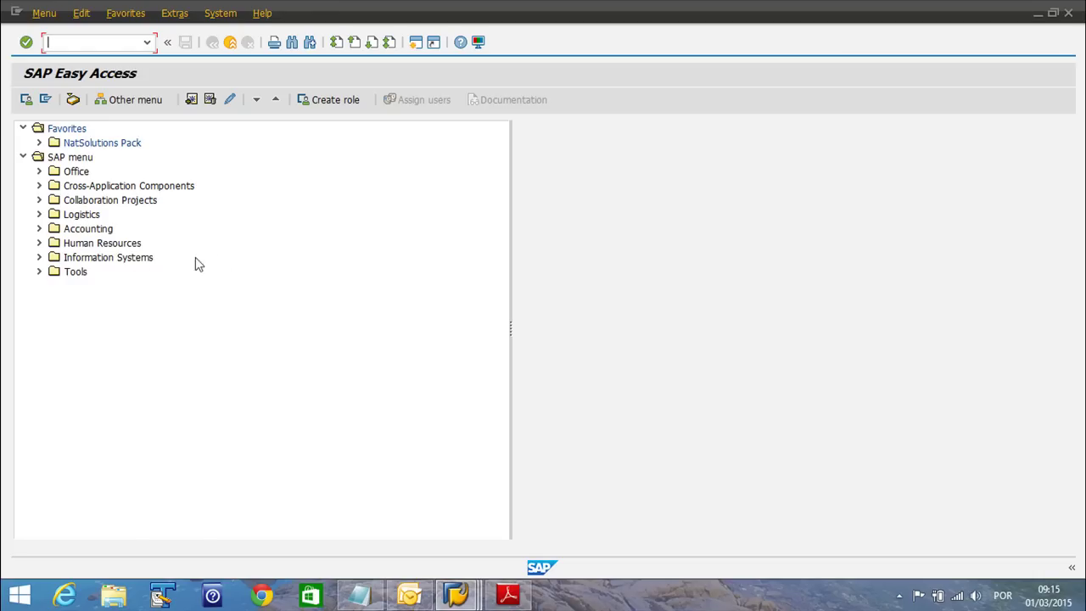
Expand Logistics > Materials Management > Purchasing > Purchase Order > Messages in the SAP menu
click(39, 215)
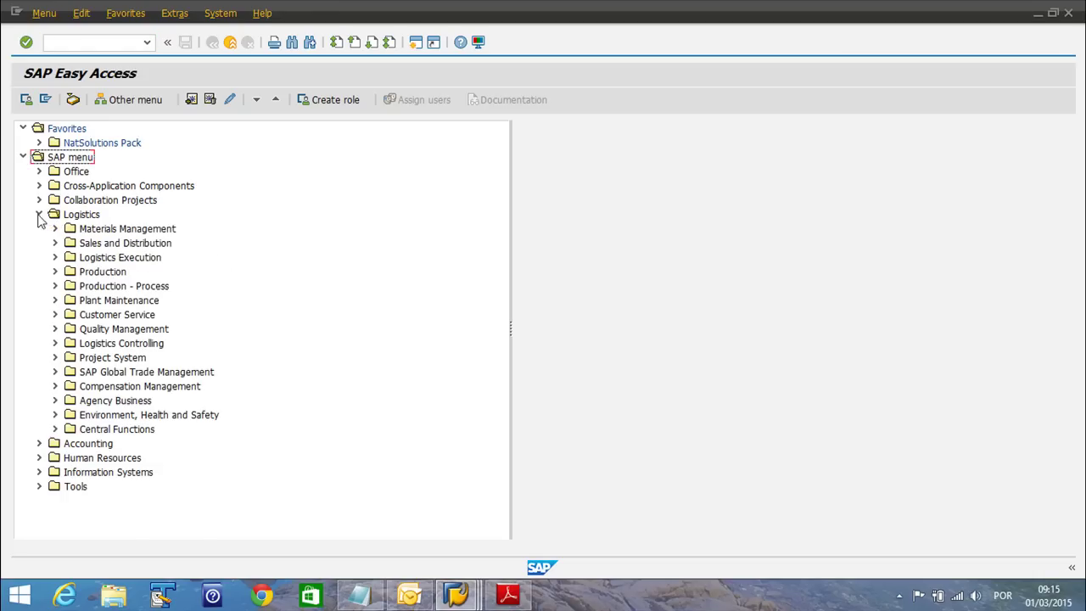
click(55, 228)
click(71, 243)
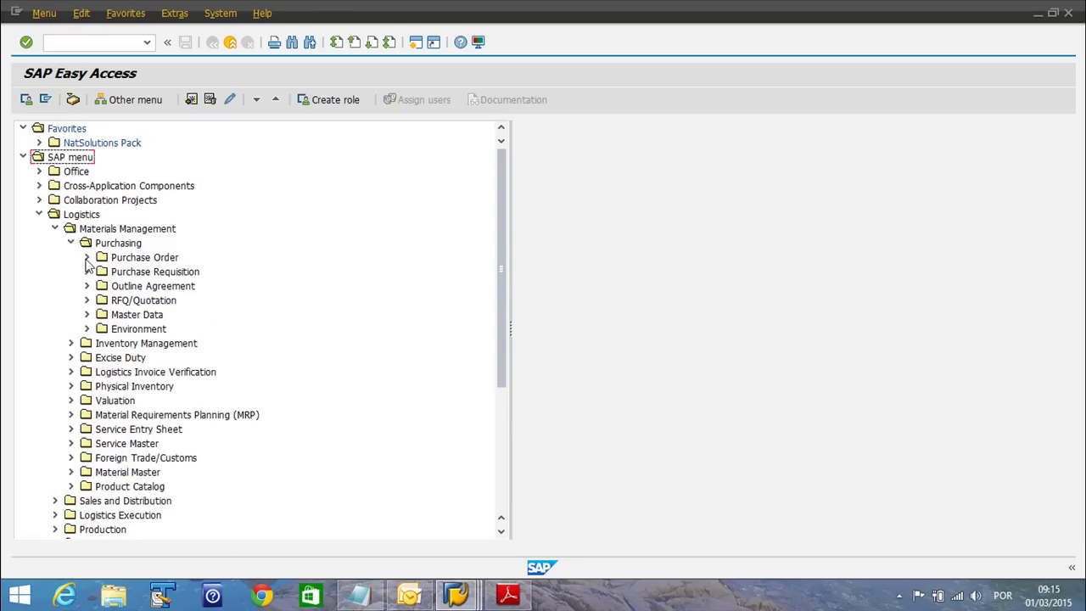
click(86, 257)
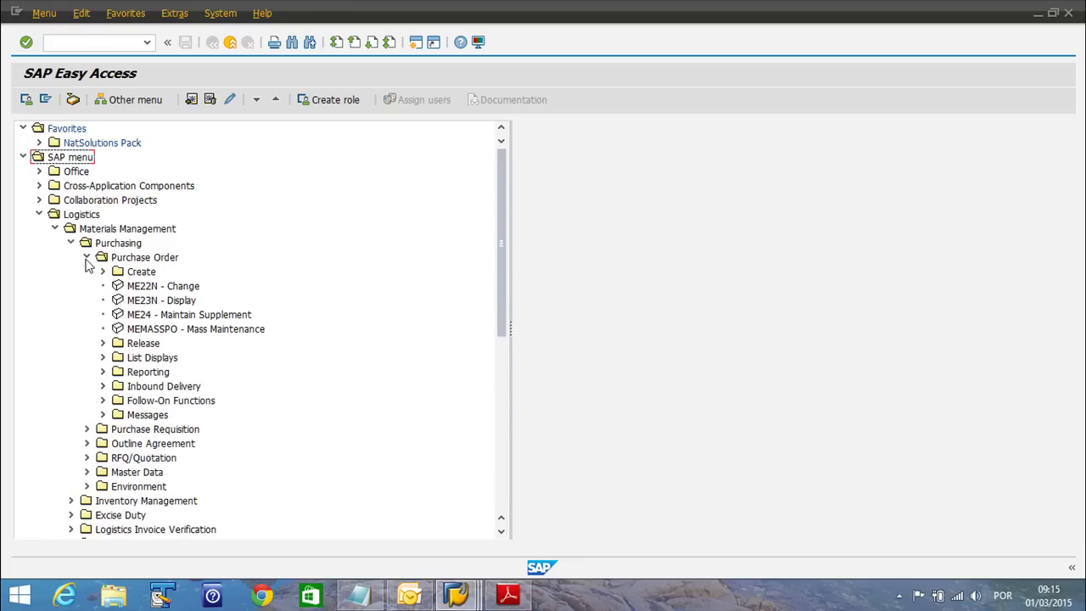
click(102, 415)
scroll(289, 399, down, 2)
scroll(283, 424, down, 1)
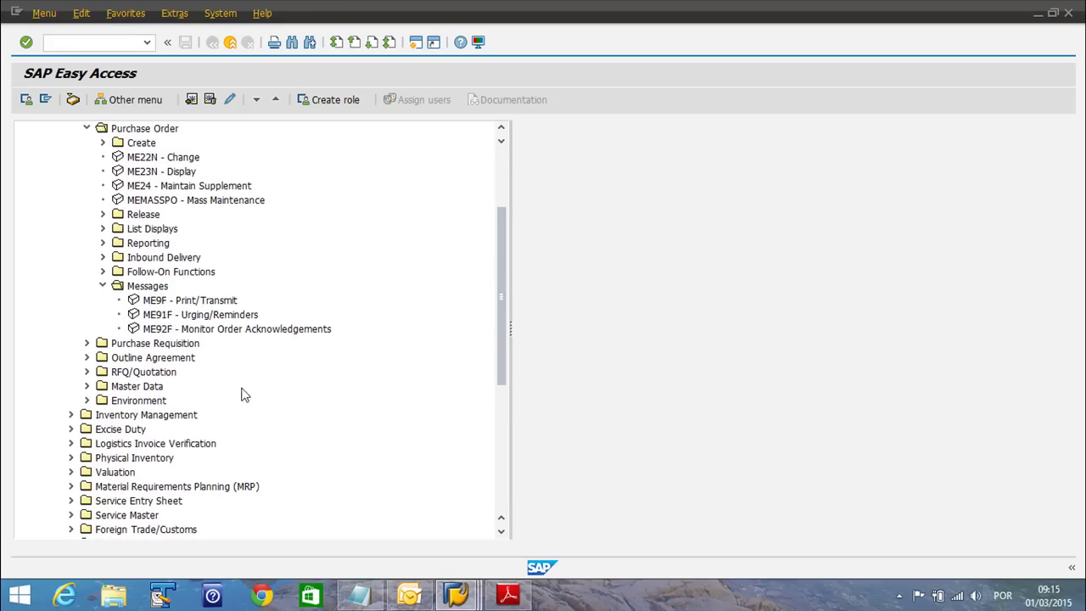
Launch ME9F and execute it for the prefilled purchase order to list its NEU message
click(154, 301)
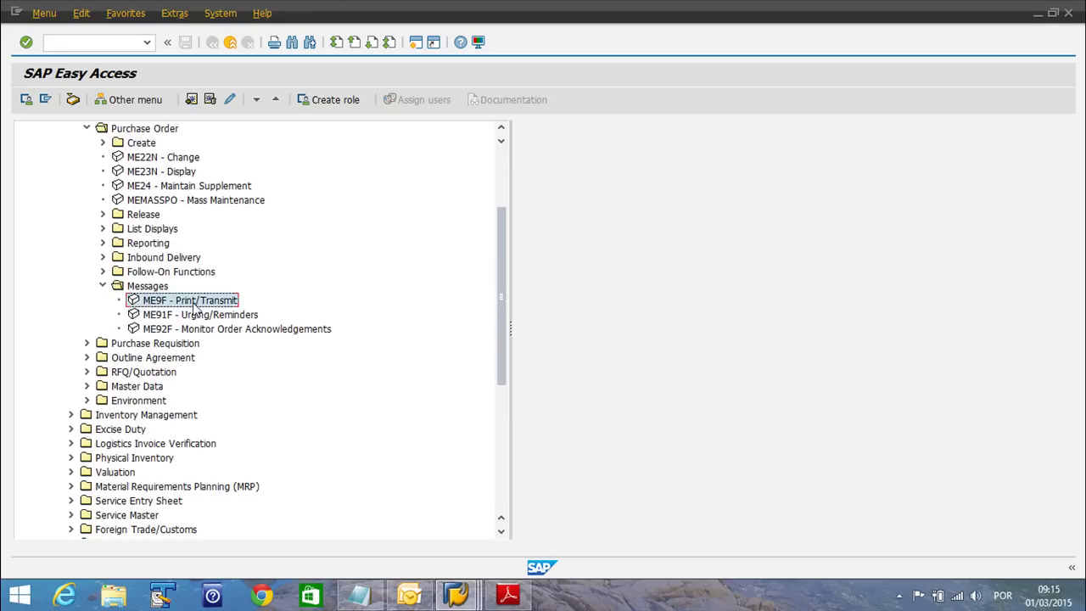
double_click(177, 303)
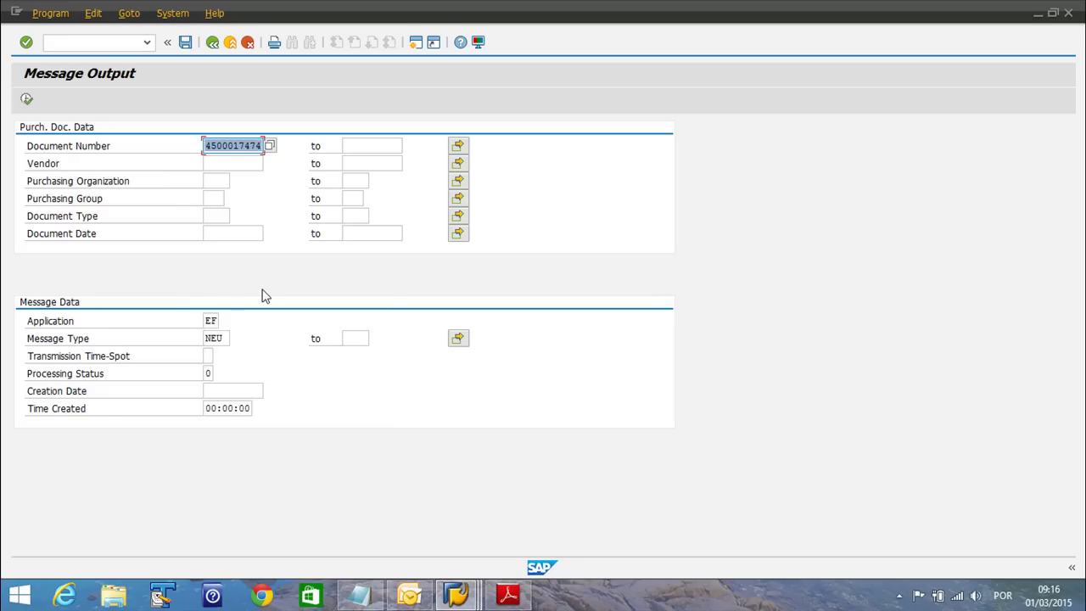
click(257, 147)
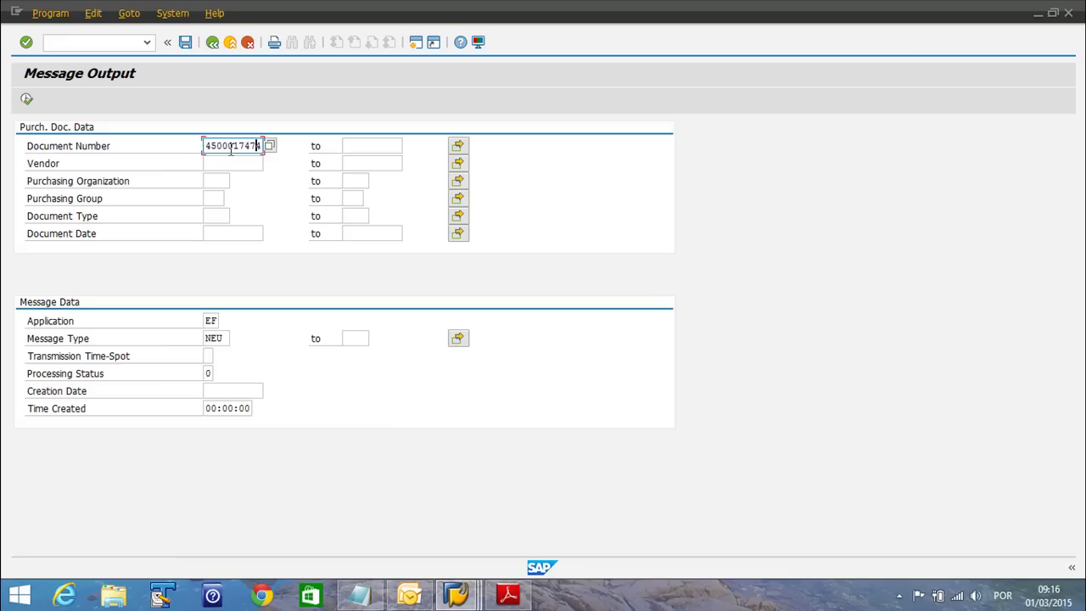
click(28, 99)
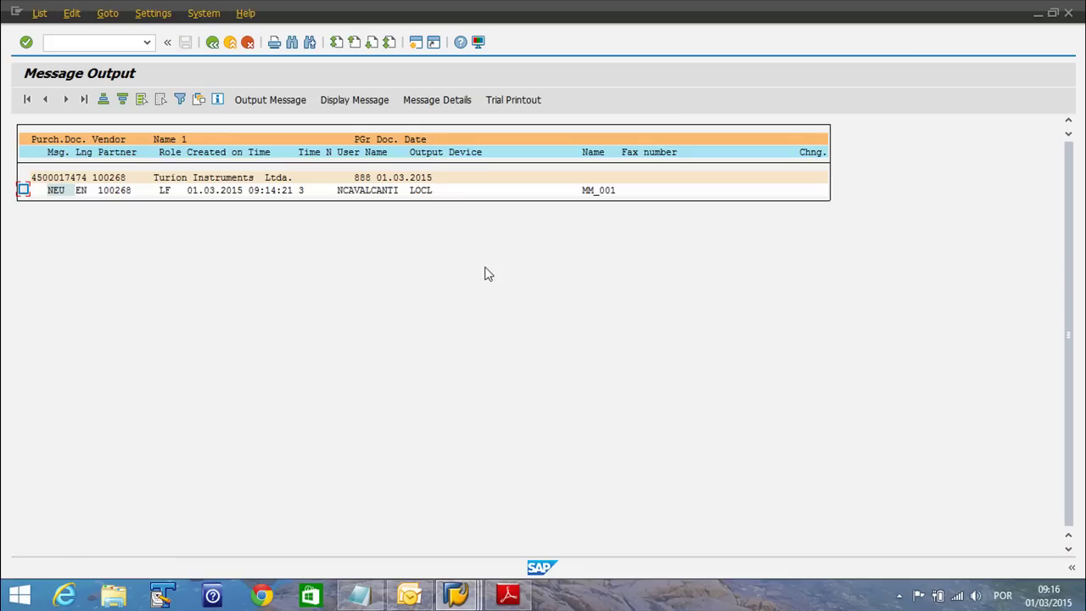
Close the older purchase order PDF and mark the NEU output message
click(508, 594)
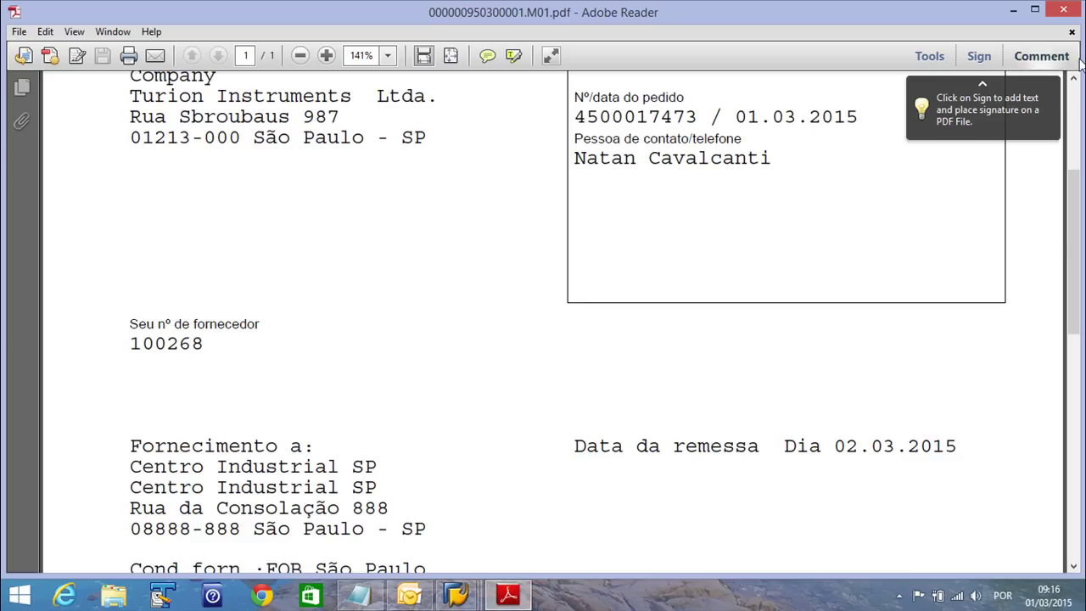
click(1068, 10)
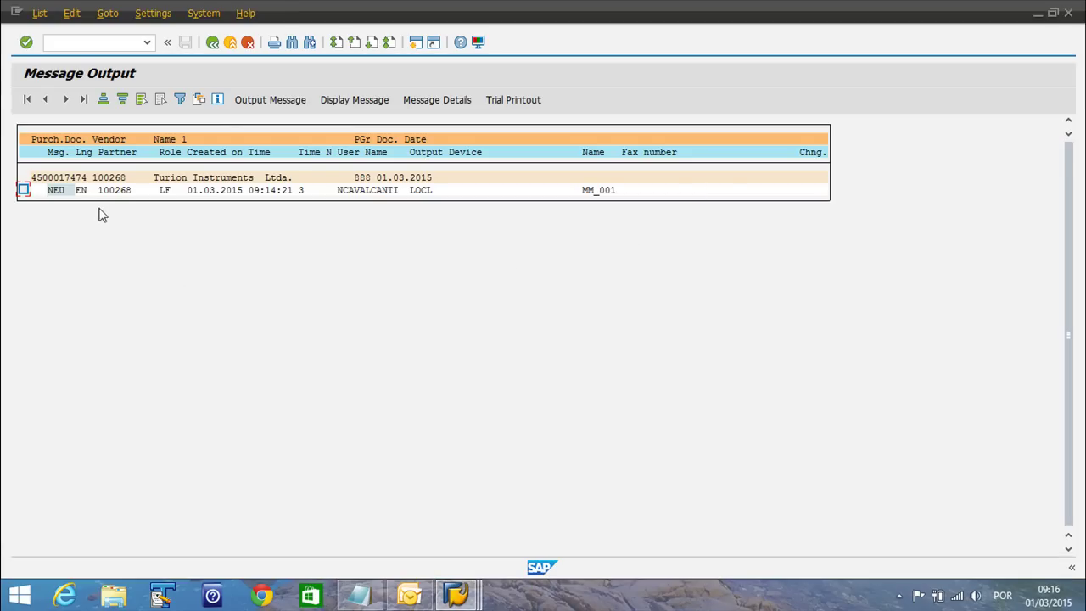
click(23, 190)
Preview the NEU message's purchase order printout, then go back to the output list
click(344, 103)
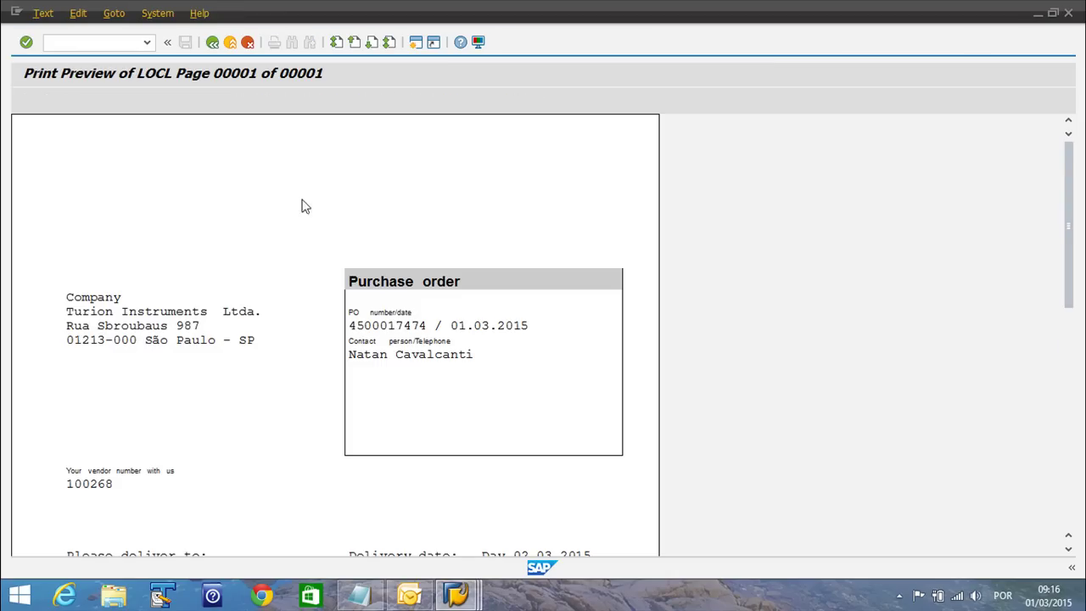
scroll(364, 408, down, 1)
scroll(364, 408, down, 1)
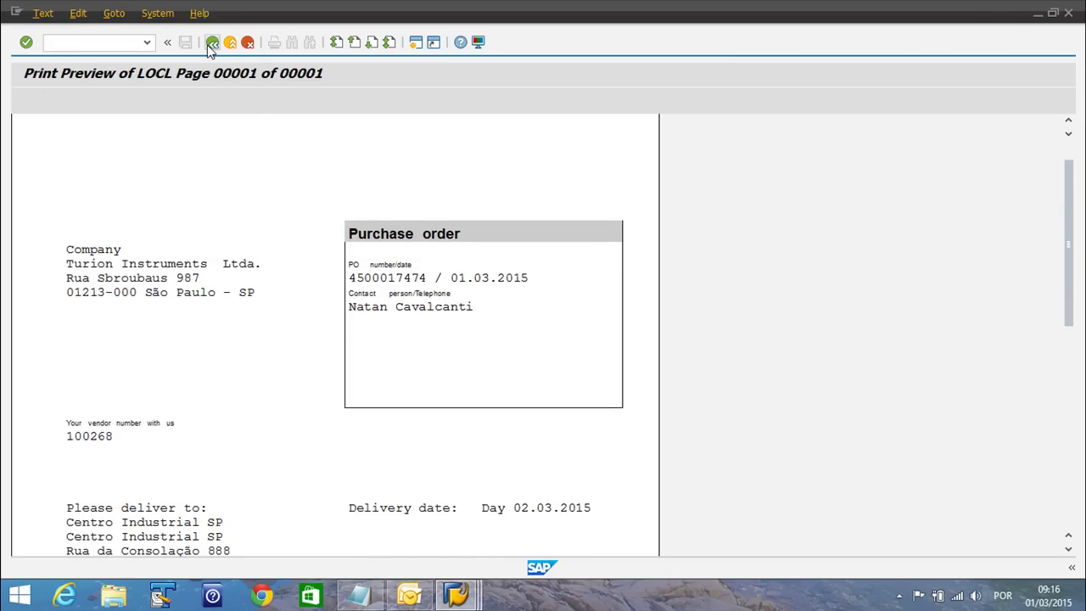
click(212, 42)
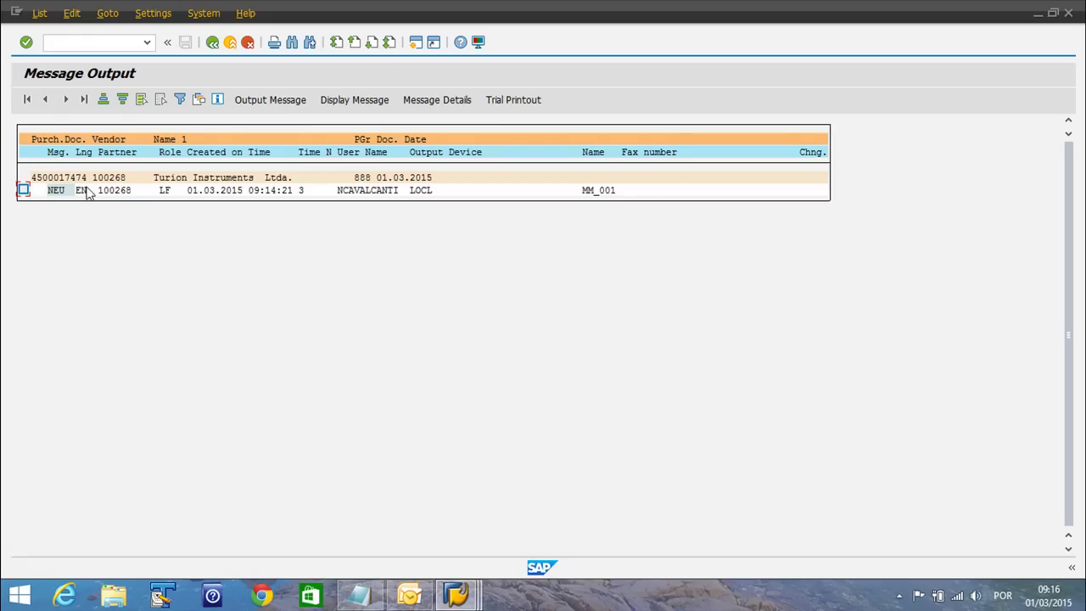
click(437, 100)
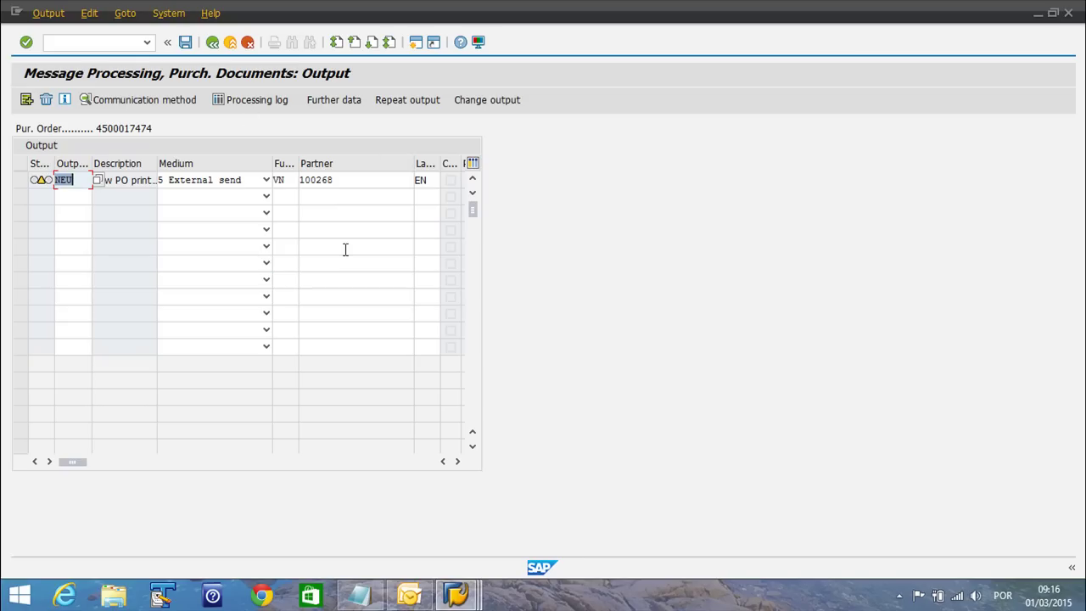
click(18, 180)
click(110, 103)
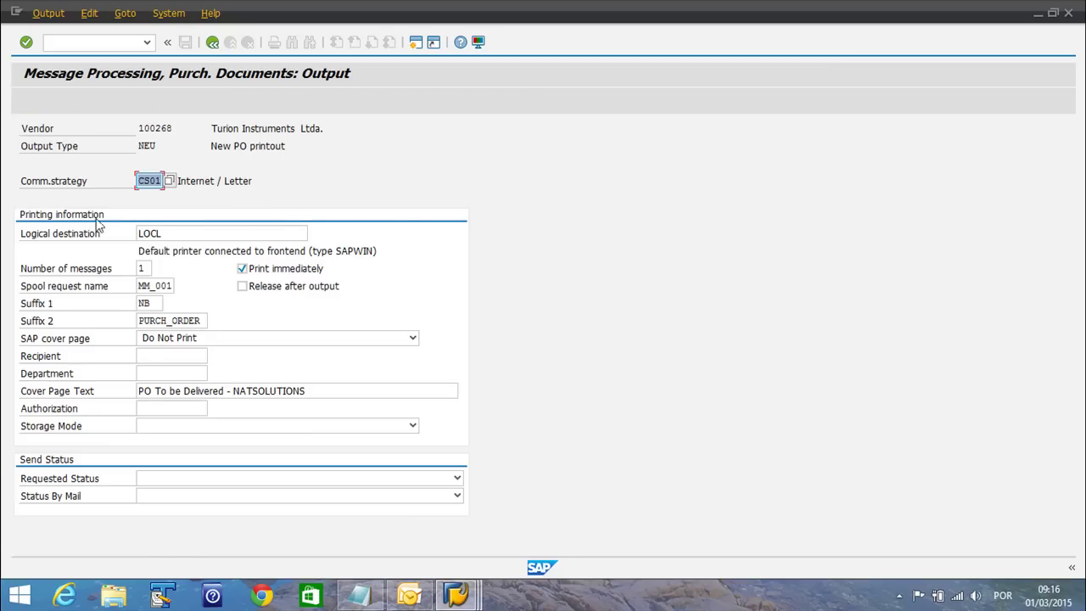
click(212, 42)
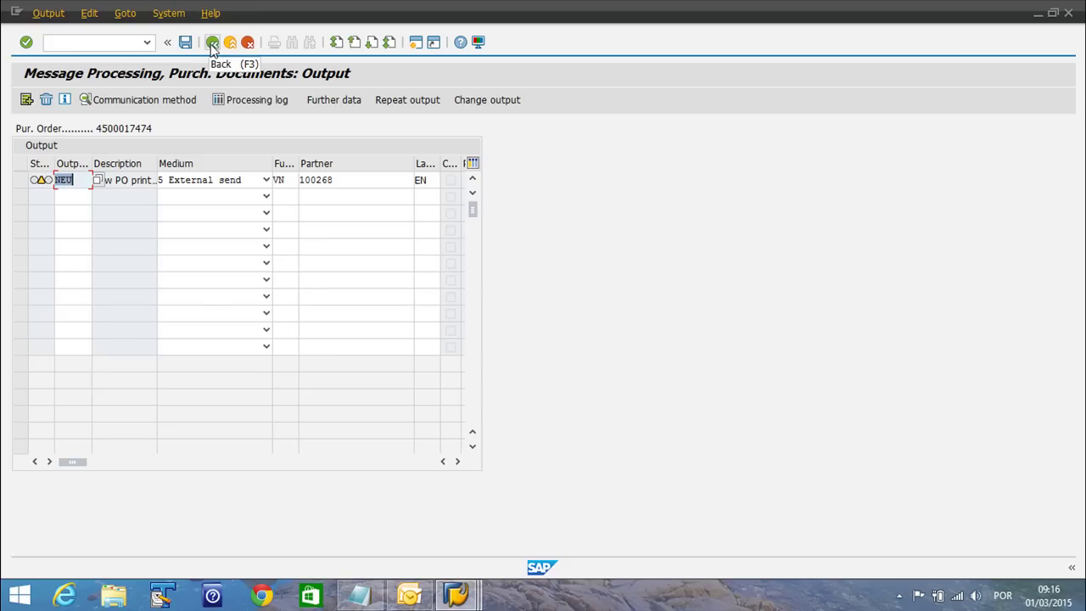
click(213, 42)
click(24, 190)
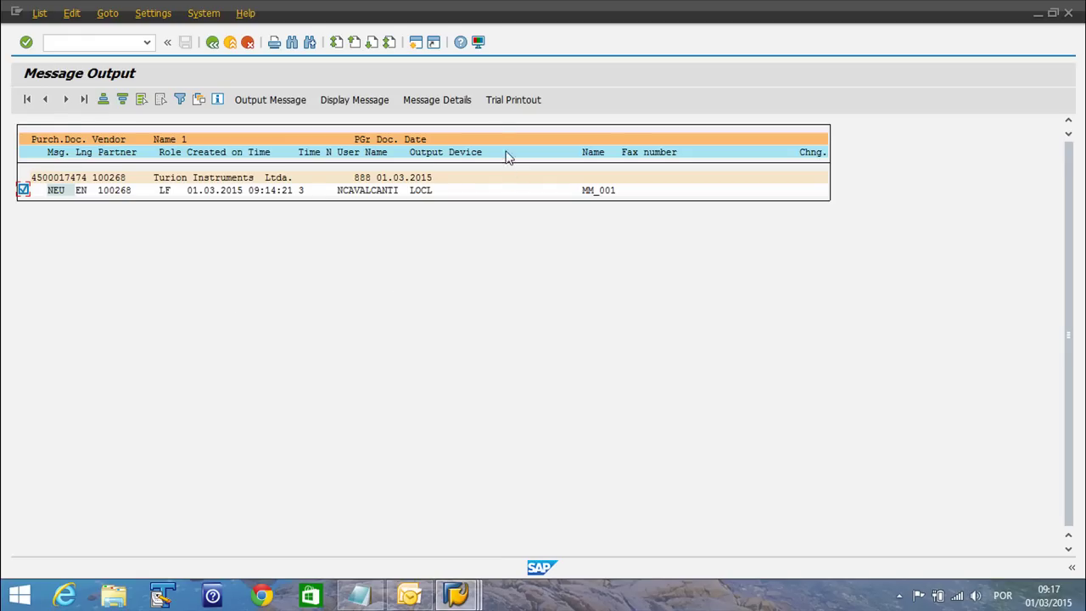
Run a trial printout of the NEU message and bring up the SAPLPD print log
click(502, 106)
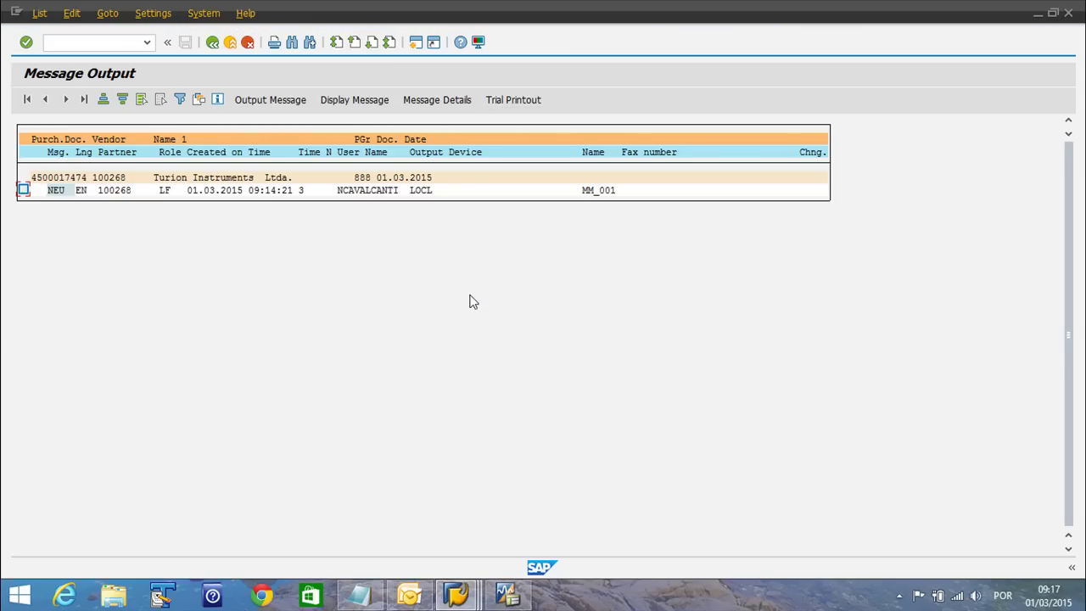
click(507, 594)
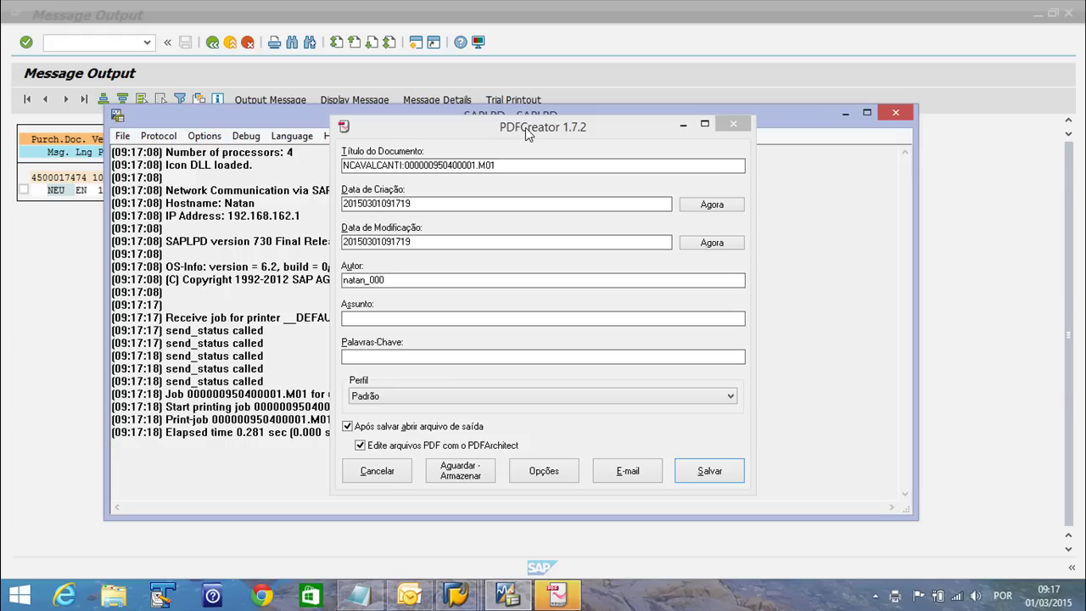
Save the trial printout through PDFCreator as 000000950400001.M01.pdf on the Desktop
drag(528, 128, 354, 113)
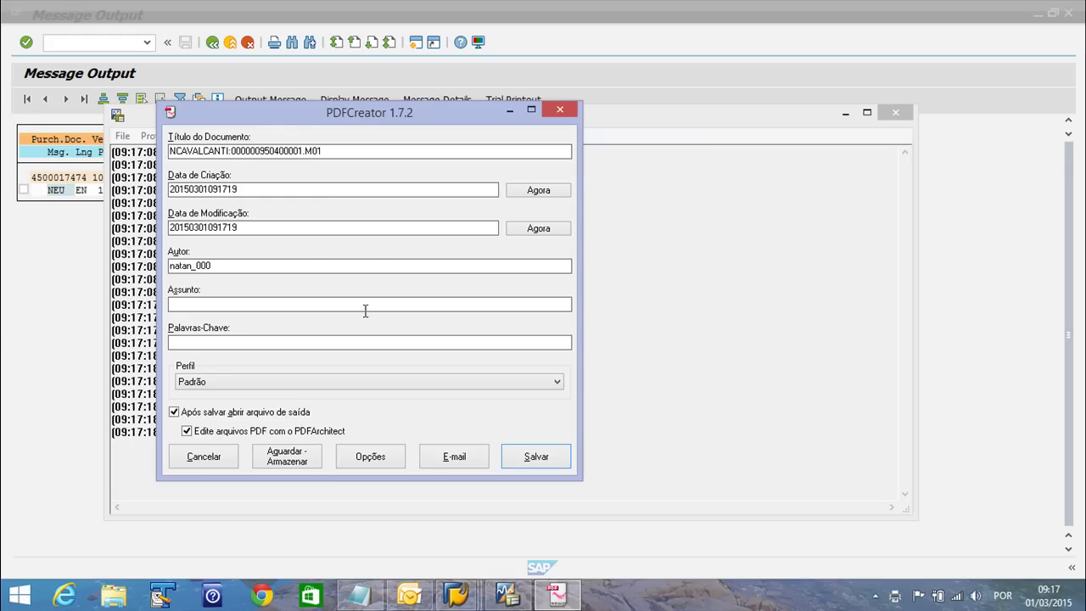
click(537, 459)
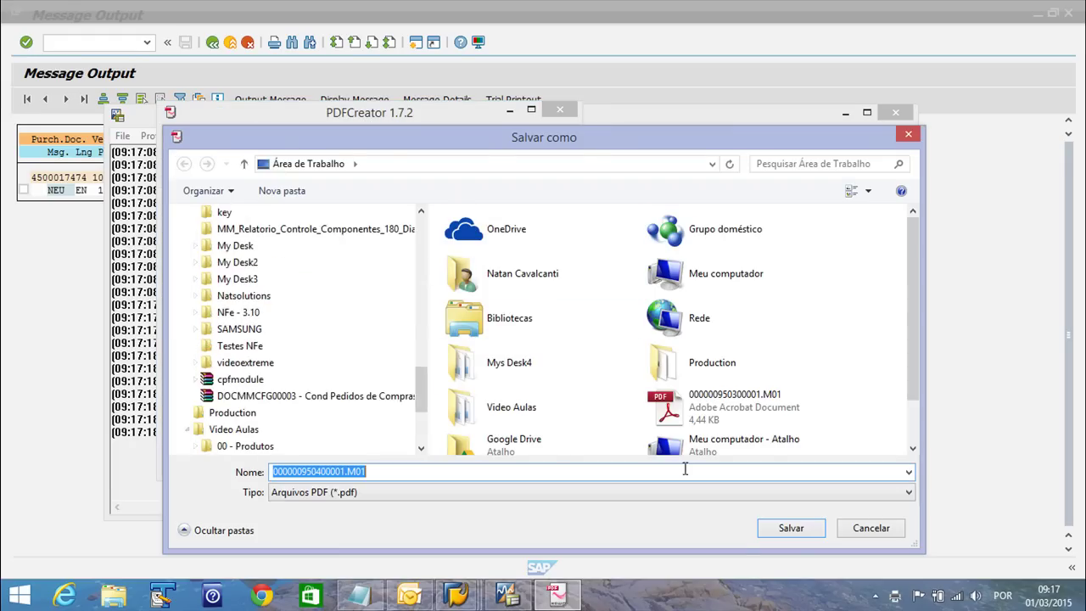
click(791, 528)
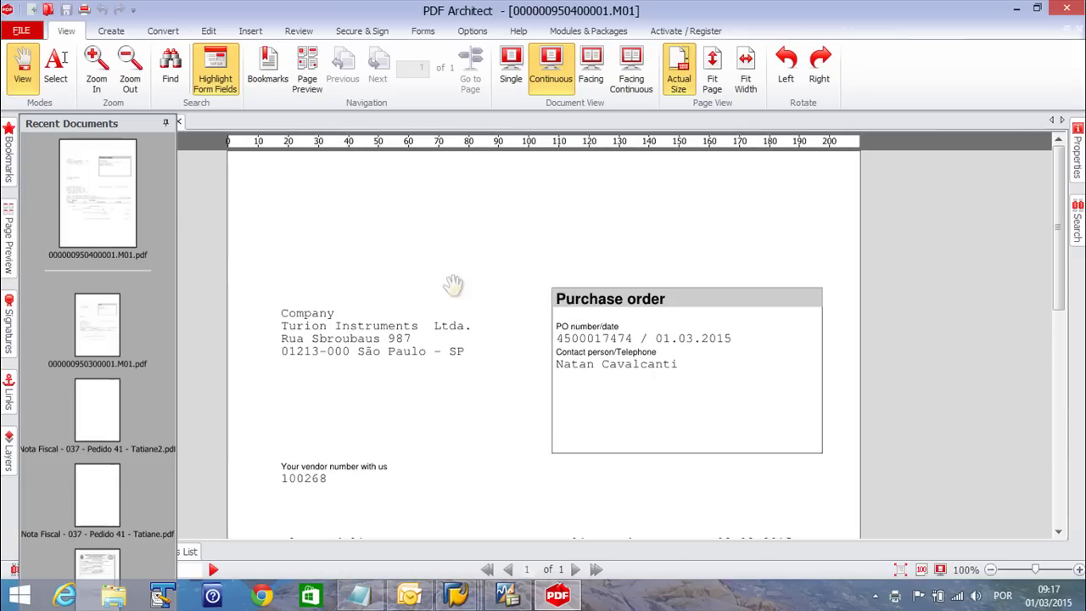
Scroll the purchase order PDF down to the 820,00 BRL net total and back up
scroll(648, 297, down, 4)
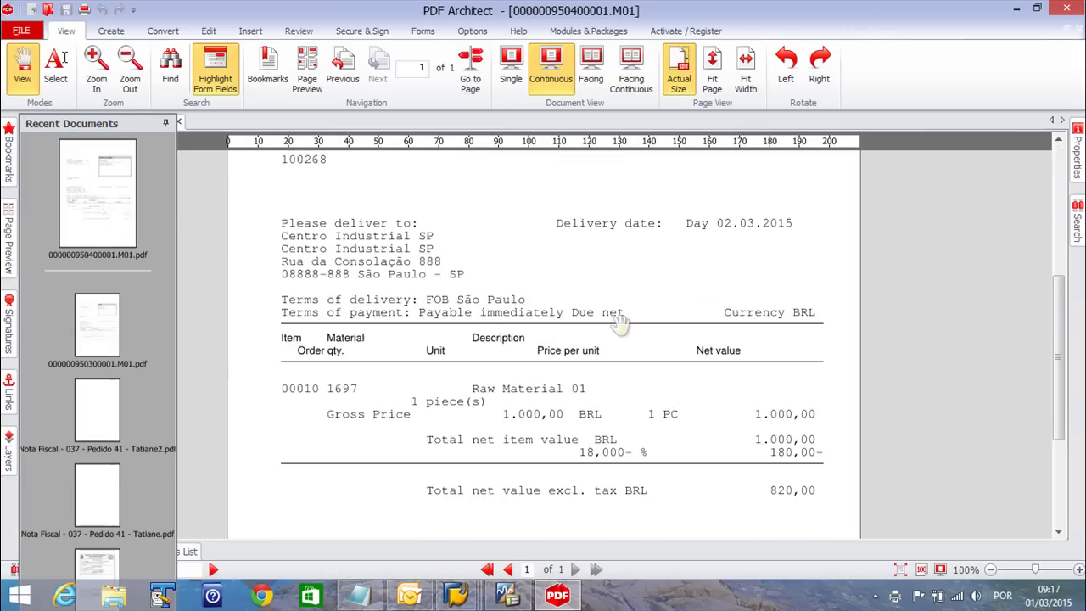
scroll(650, 416, up, 4)
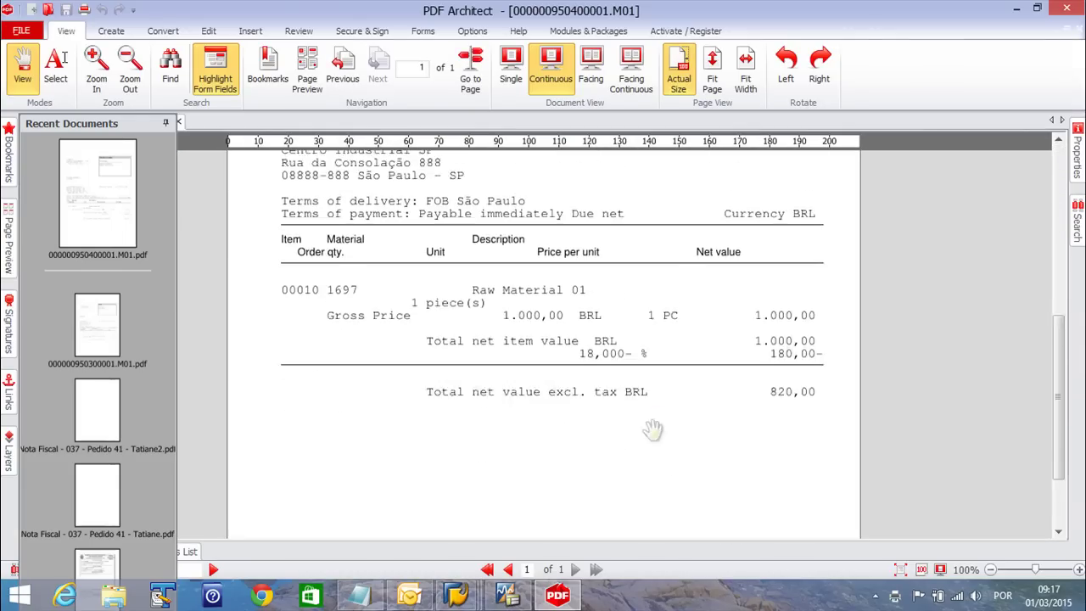
scroll(618, 294, up, 3)
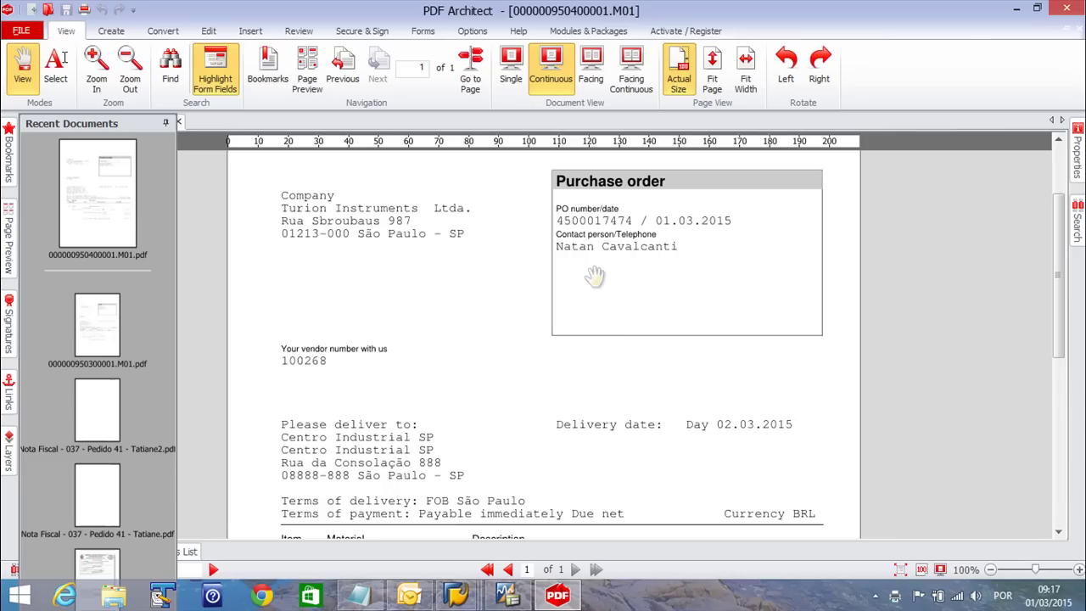
Close PDF Architect and the print log, then output the marked NEU message
click(1066, 9)
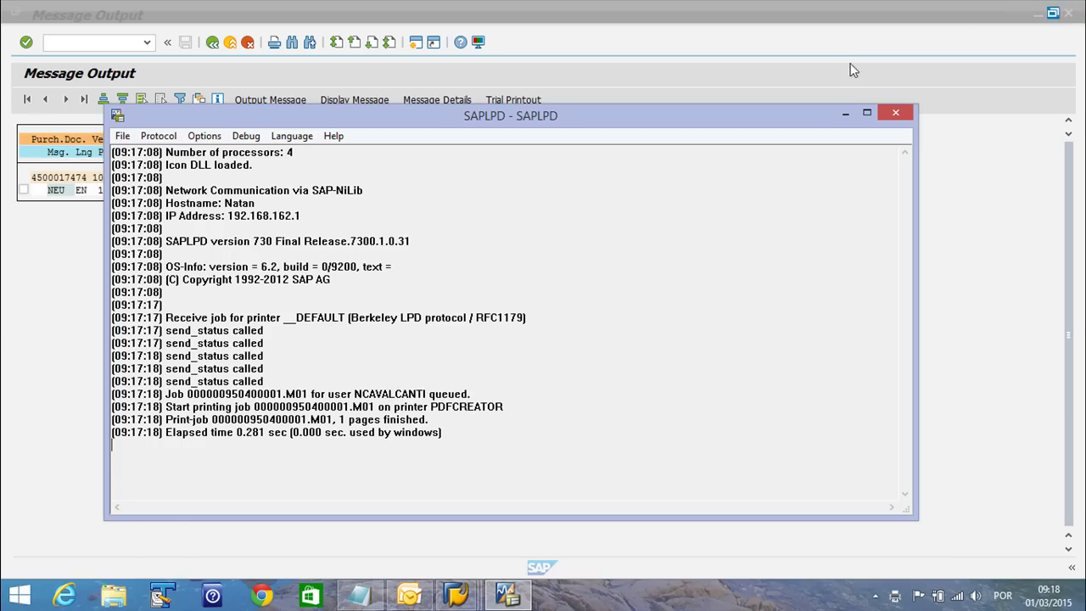
click(896, 113)
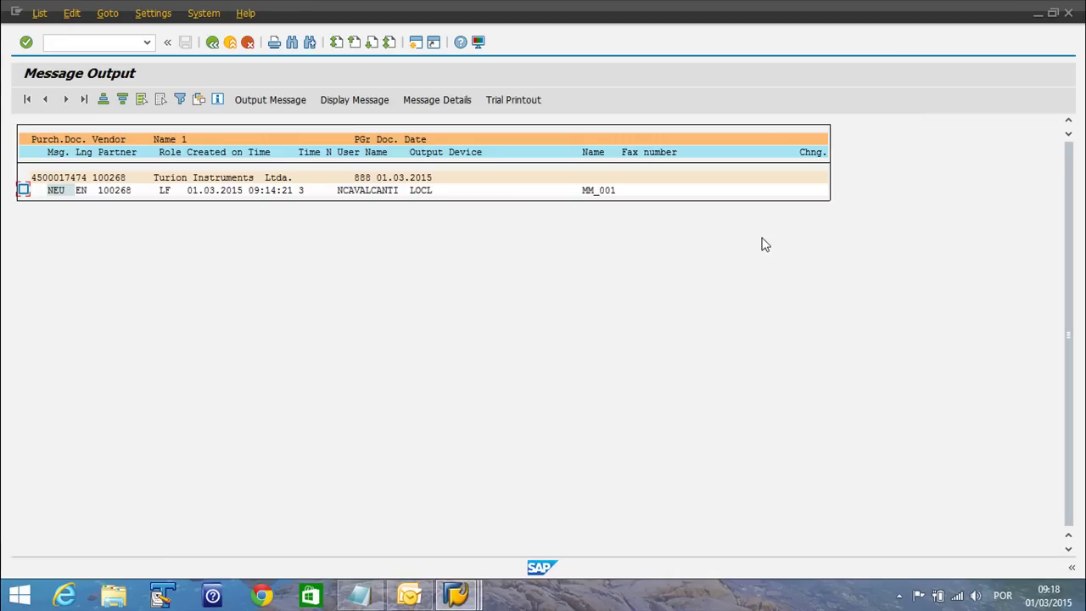
click(23, 190)
click(252, 102)
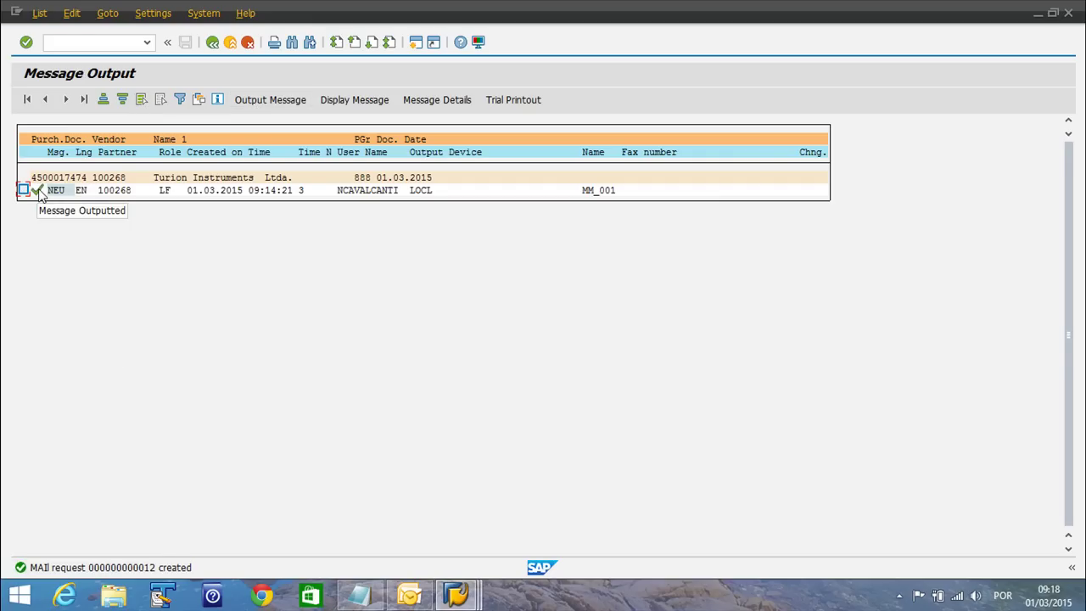
Paste the purchase order number into the command field and select it
click(74, 44)
key(ctrl+v)
drag(107, 43, 2, 55)
text(/)
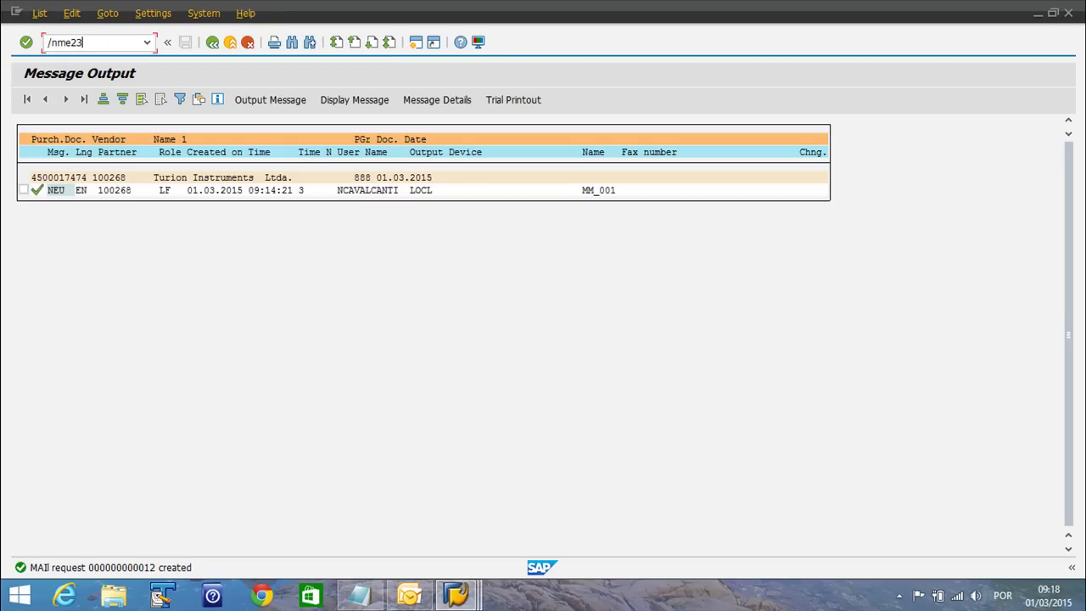
key(Return)
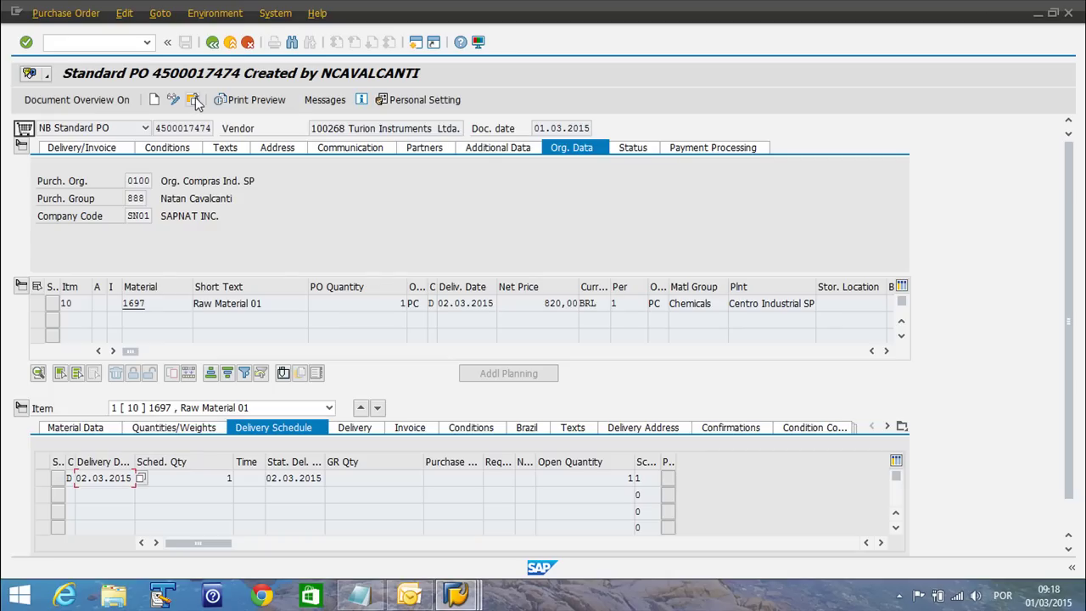
click(193, 101)
key(Return)
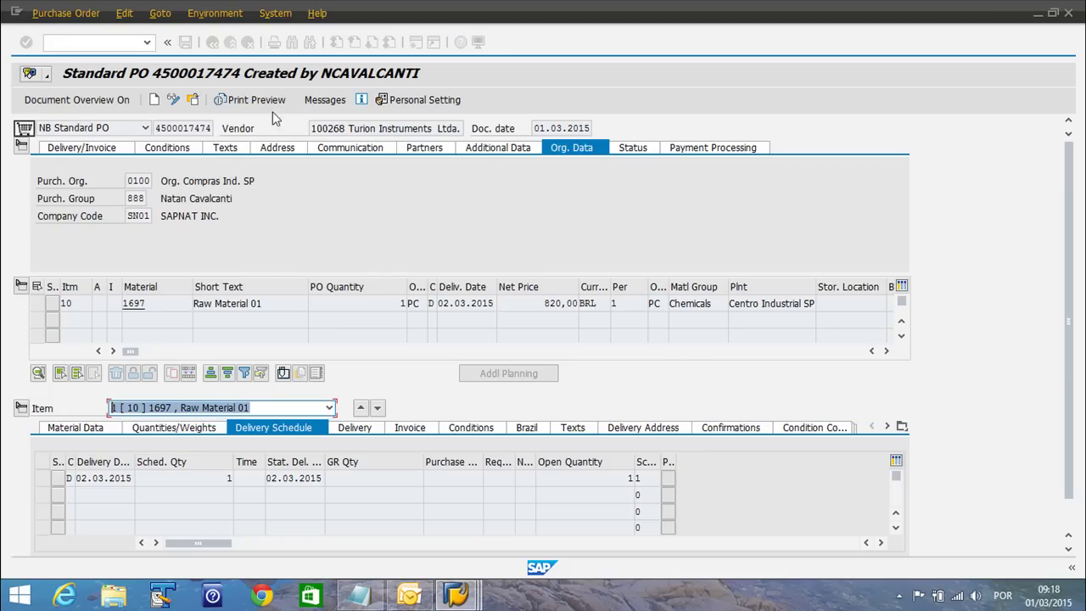
Check the order's output messages were processed, then return to the command field
click(322, 104)
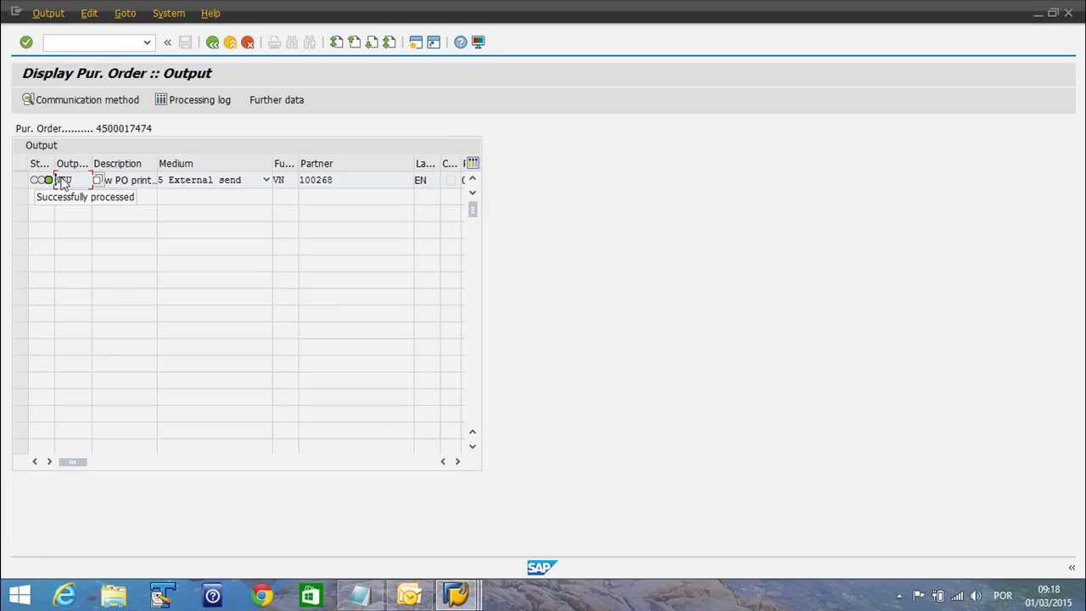
click(212, 43)
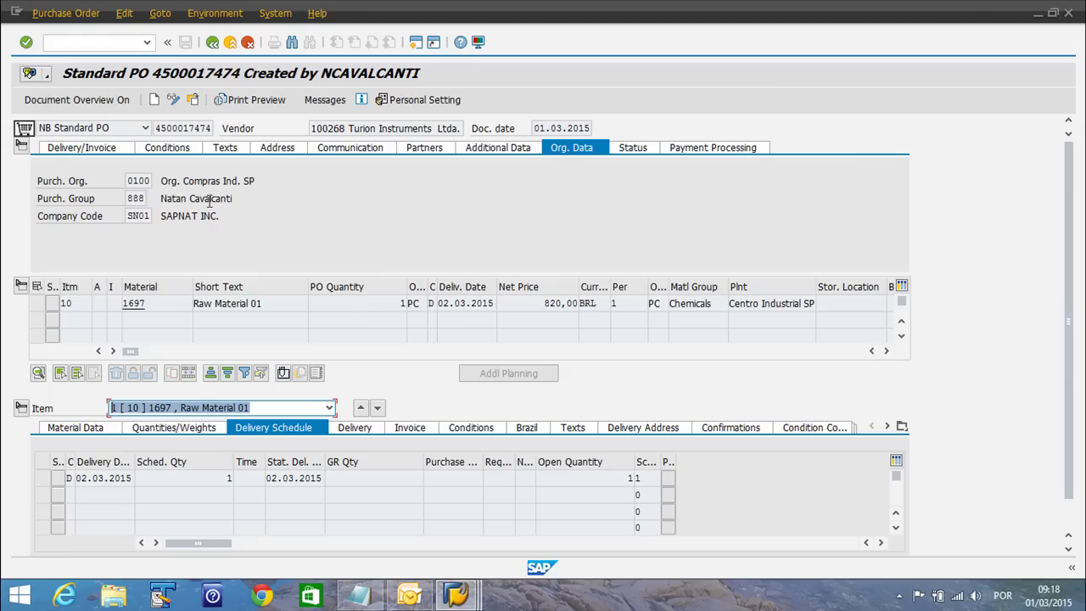
click(107, 44)
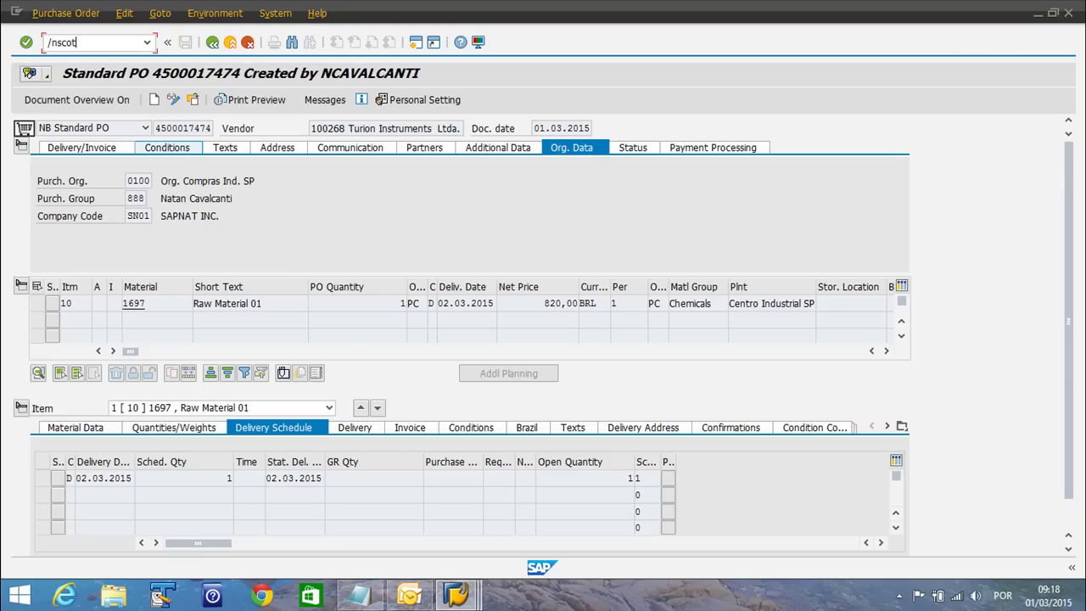
In /nscot, open Overview of send orders, select the waiting PO To be Delivered request, widen Send time
key(Return)
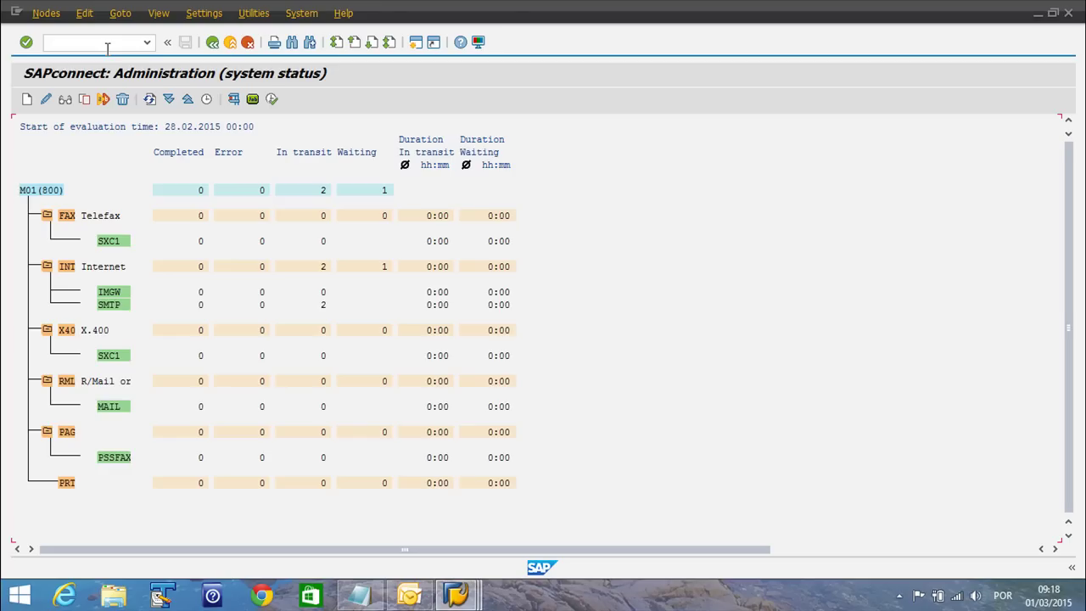
click(257, 13)
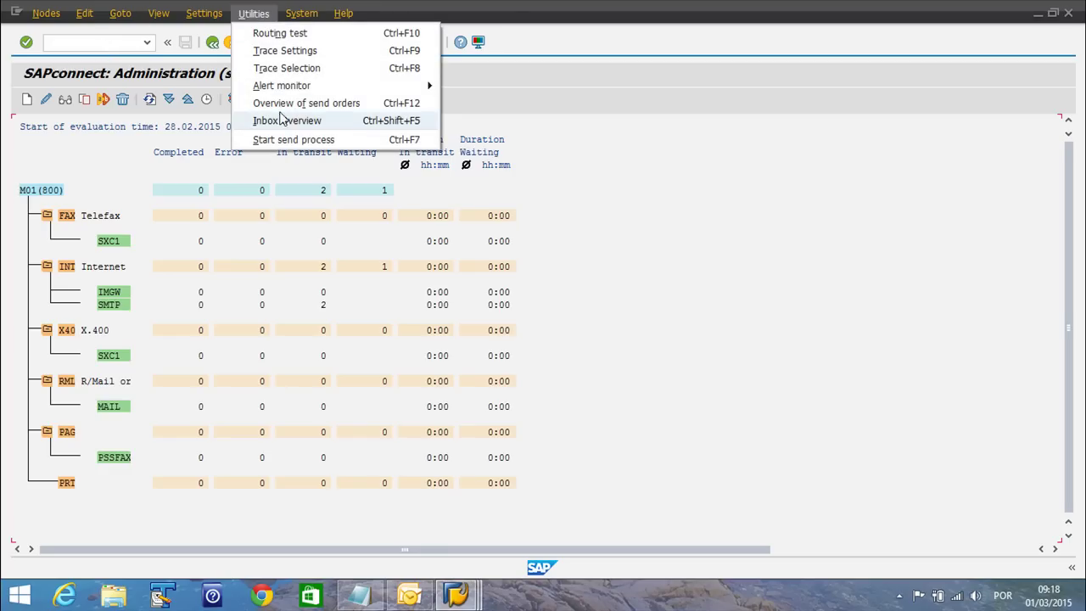
click(307, 103)
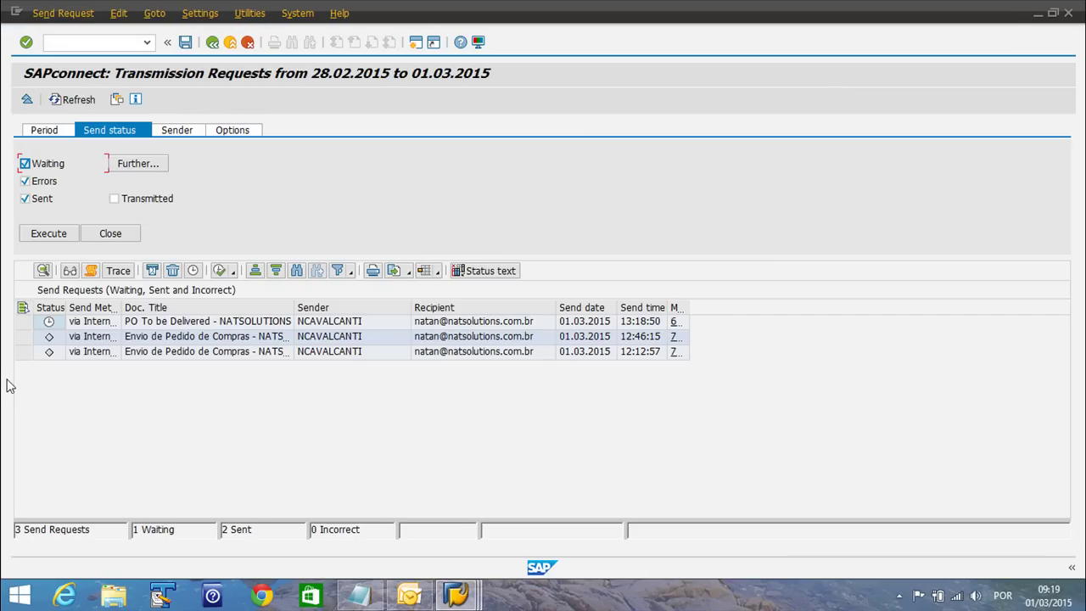
click(87, 351)
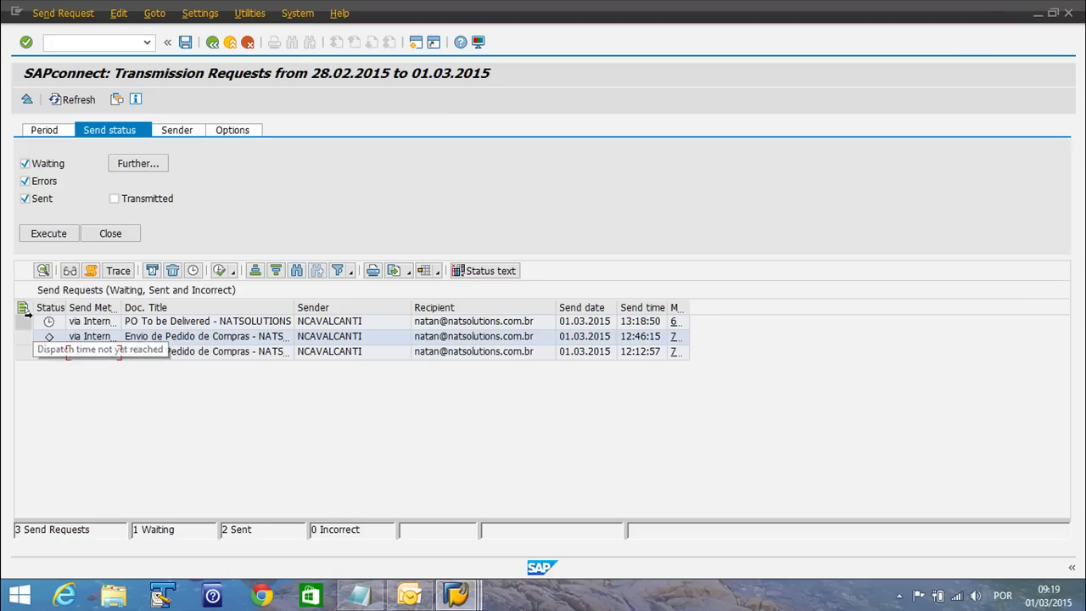
click(48, 330)
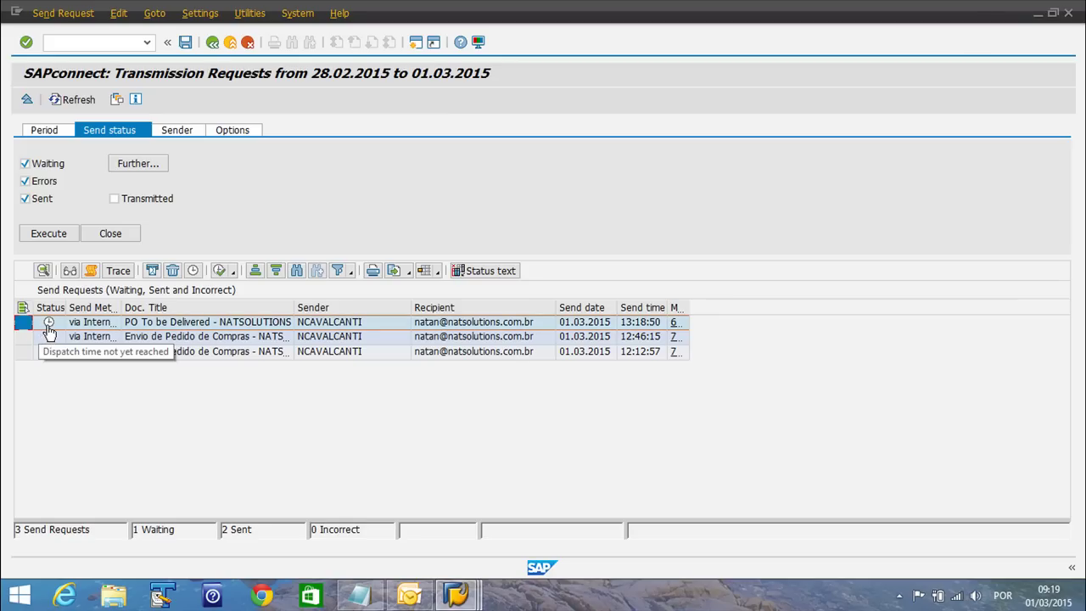
drag(667, 307, 705, 307)
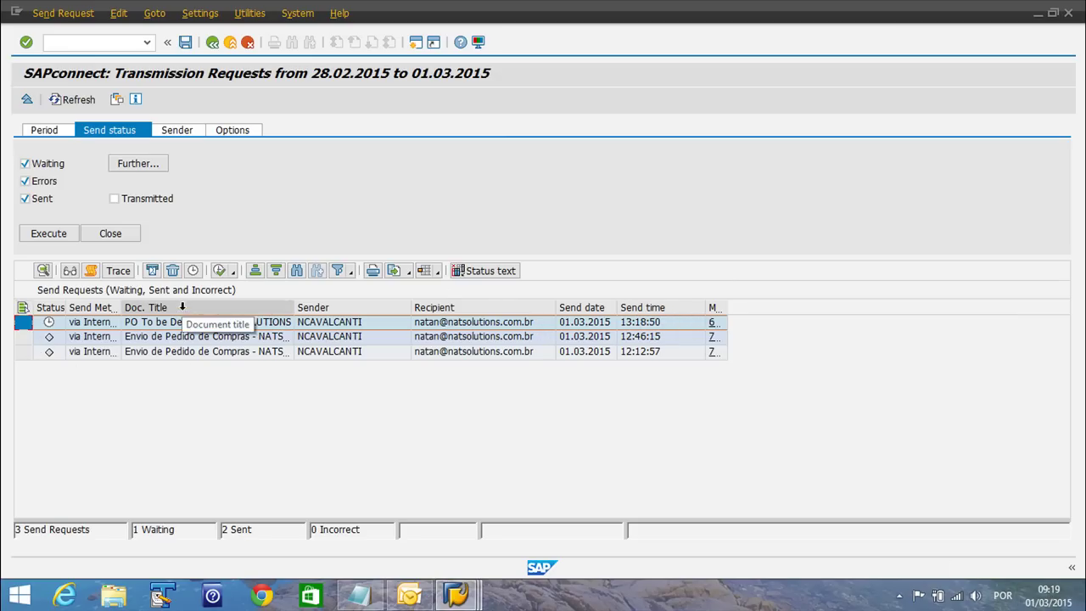
Change the request's Do Not Send Before date to 28022015
click(192, 270)
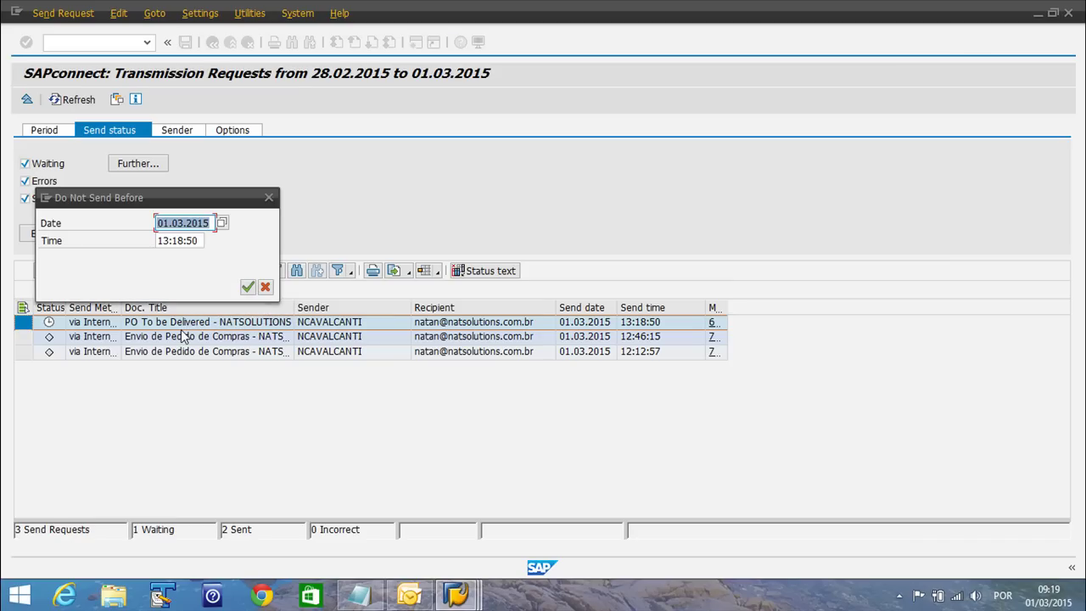
key(BackSpace)
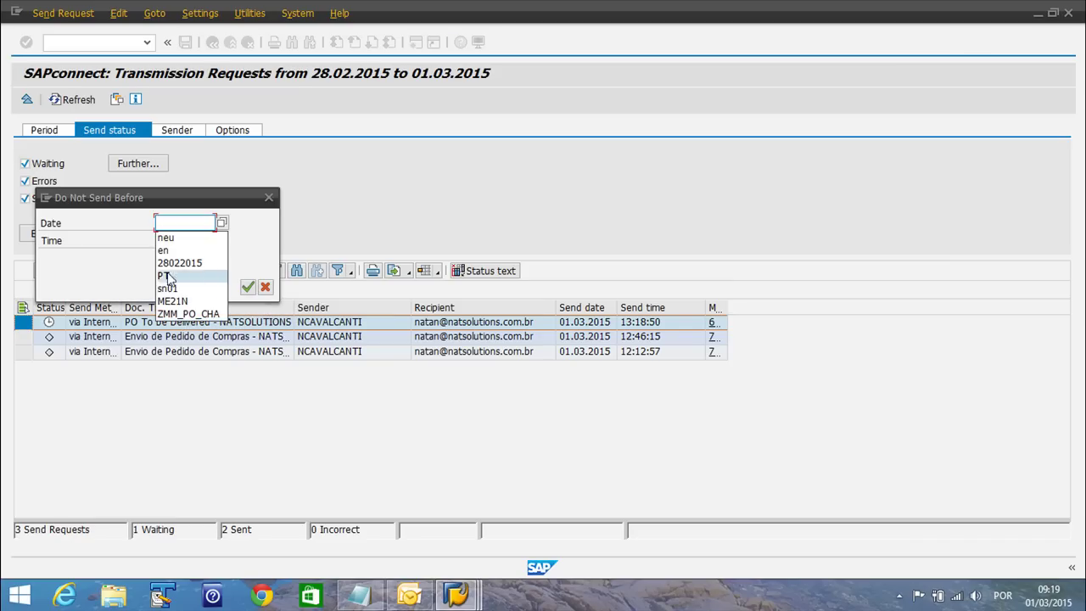
click(179, 263)
click(247, 287)
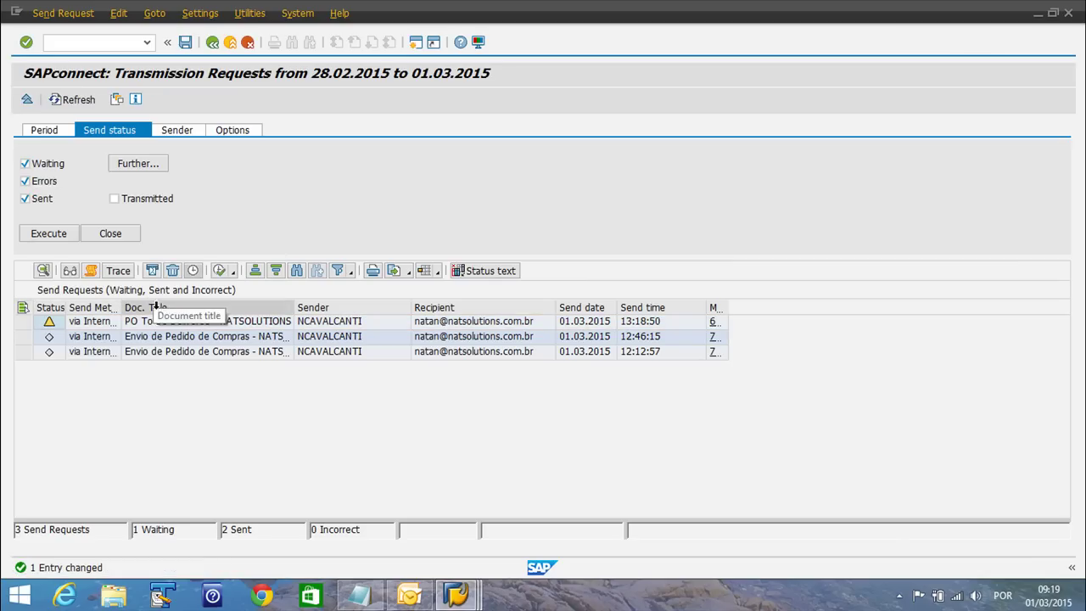
Start the send process for the PO To be Delivered request and confirm it
click(29, 323)
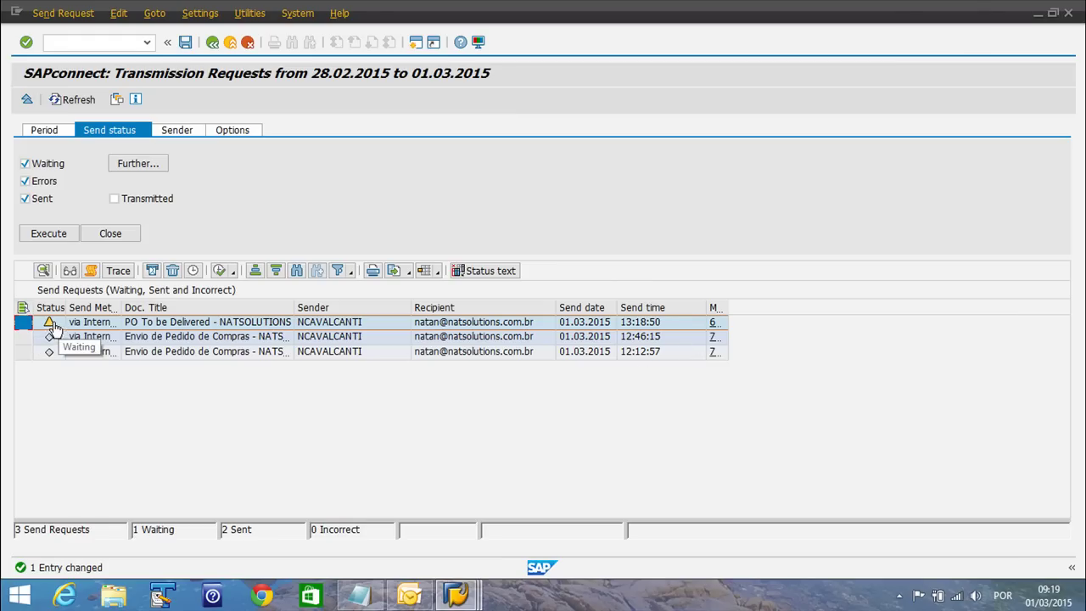
click(217, 271)
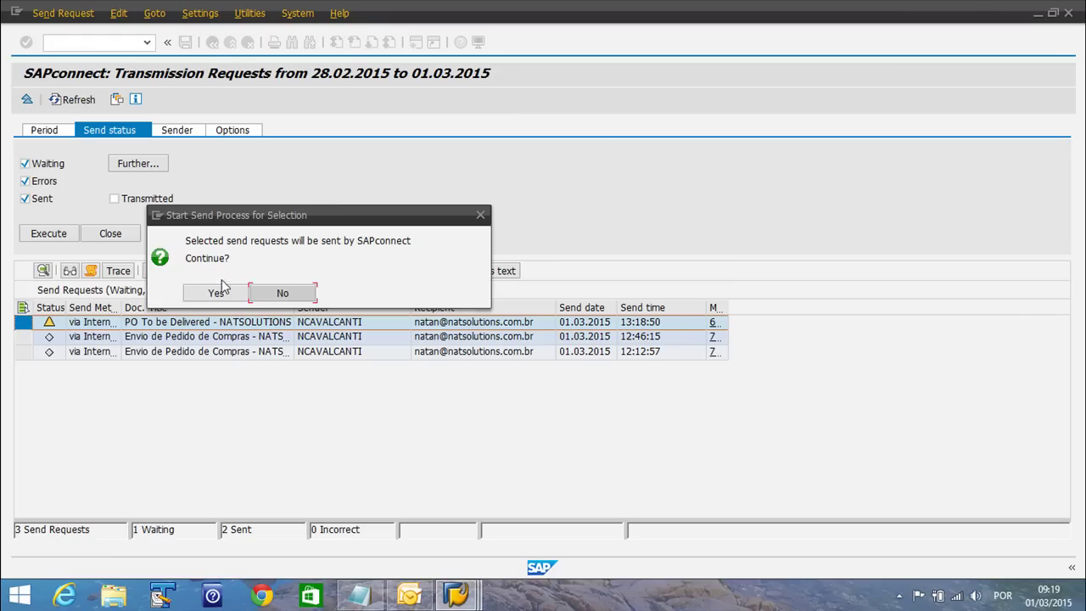
click(212, 292)
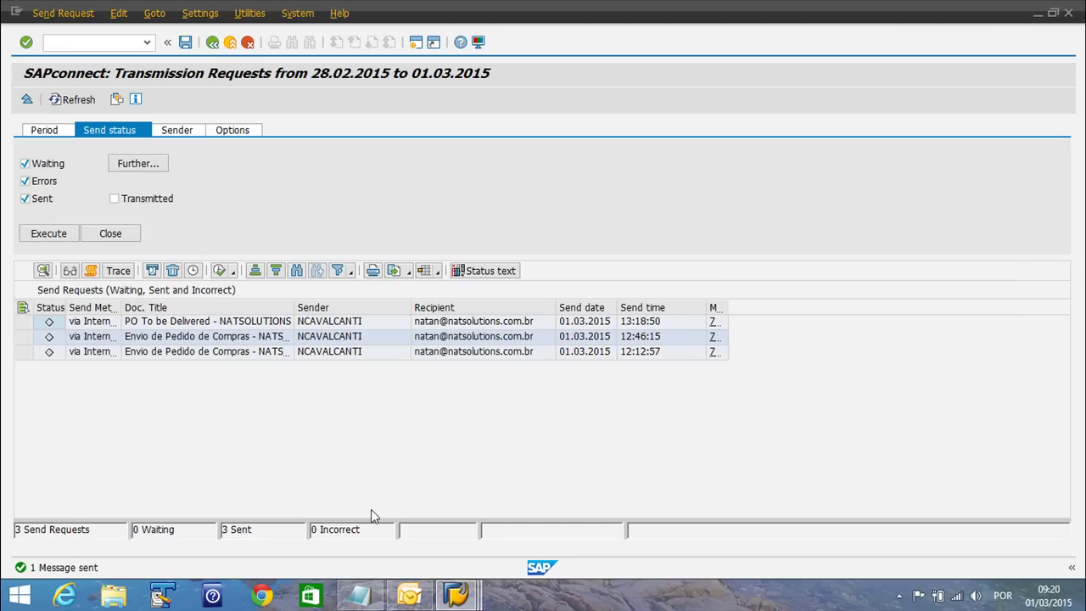
Fetch new mail in Outlook and open the PO To be Delivered email, declining the read receipt
click(409, 594)
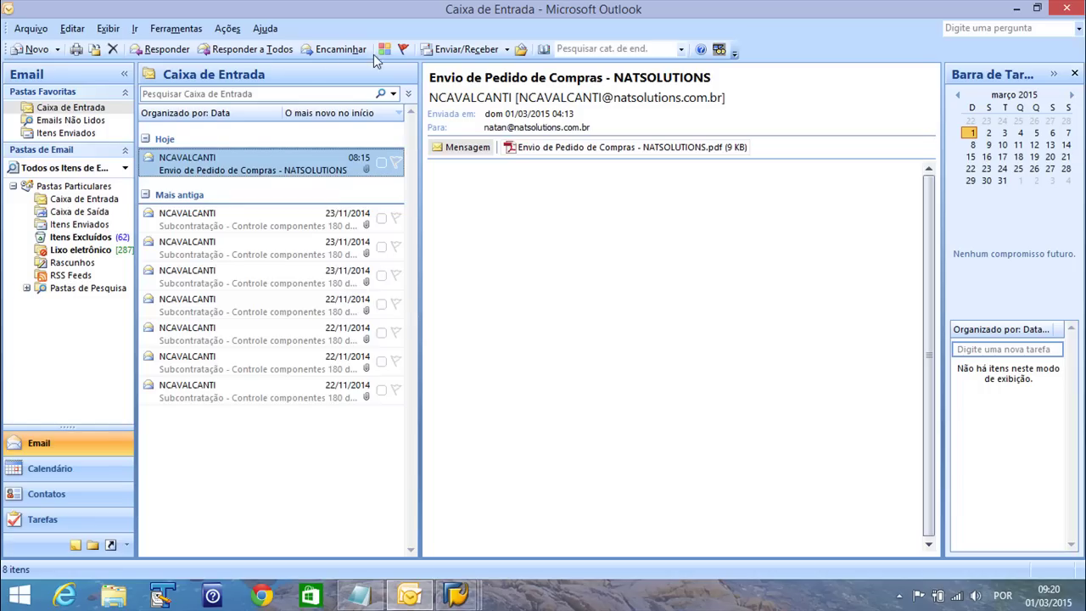
click(461, 49)
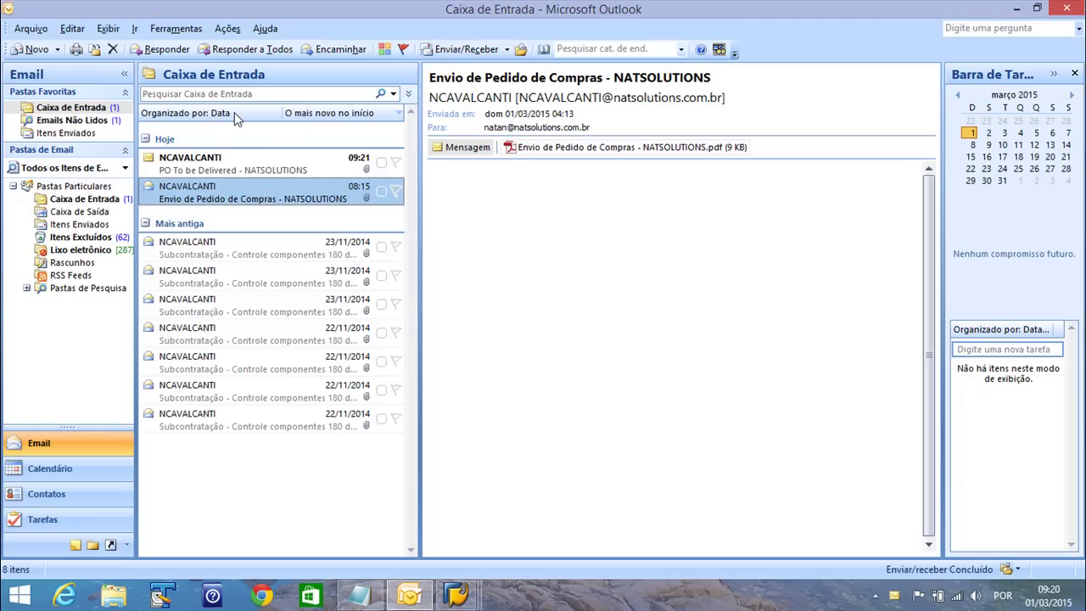
click(178, 170)
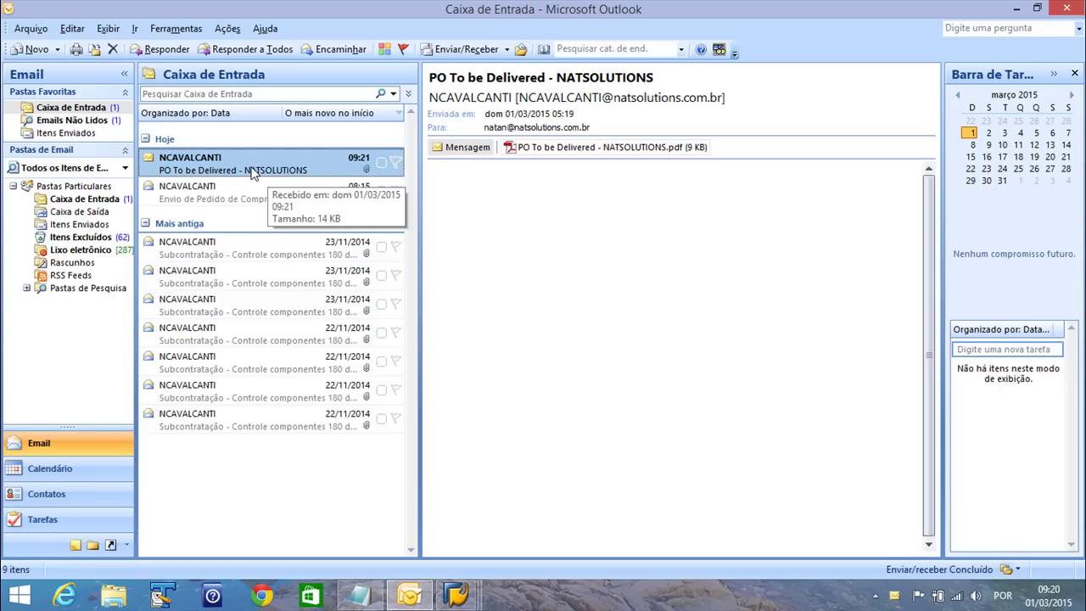
double_click(253, 172)
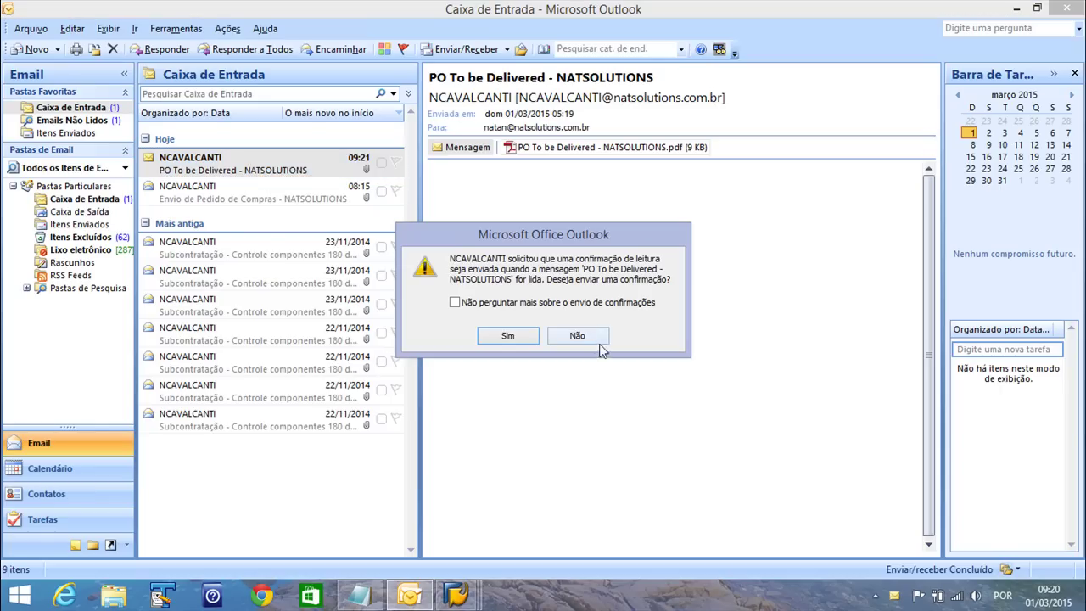
click(584, 333)
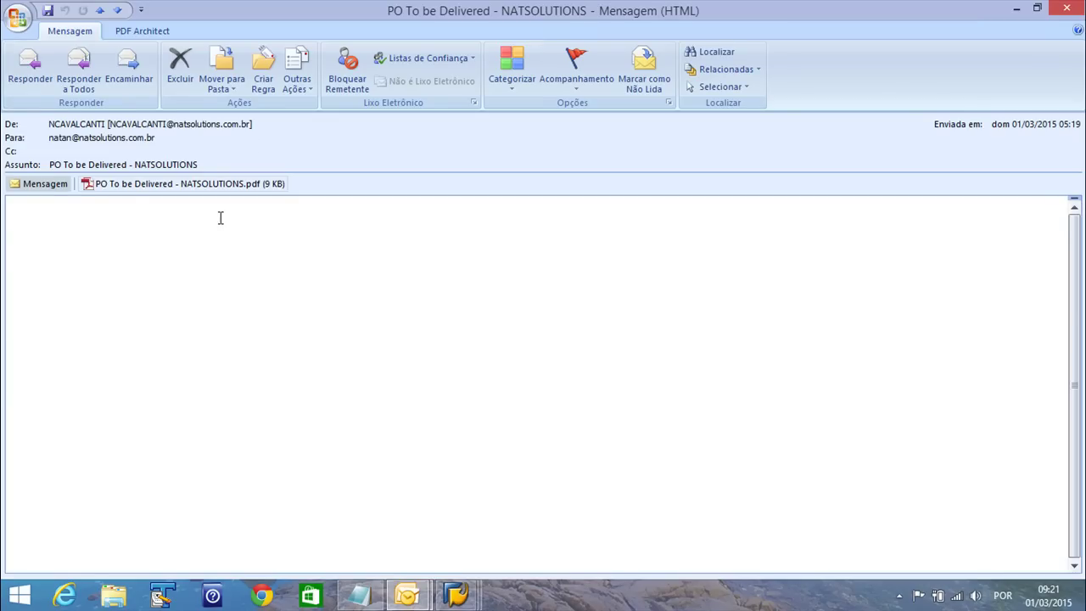
double_click(140, 188)
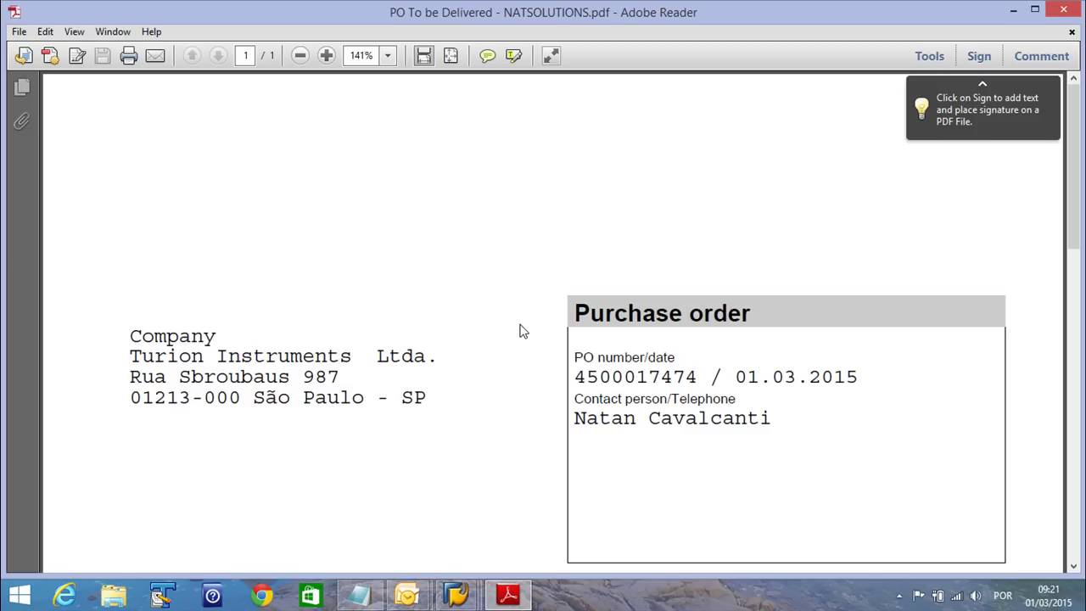
drag(492, 294, 729, 414)
key(alt+F4)
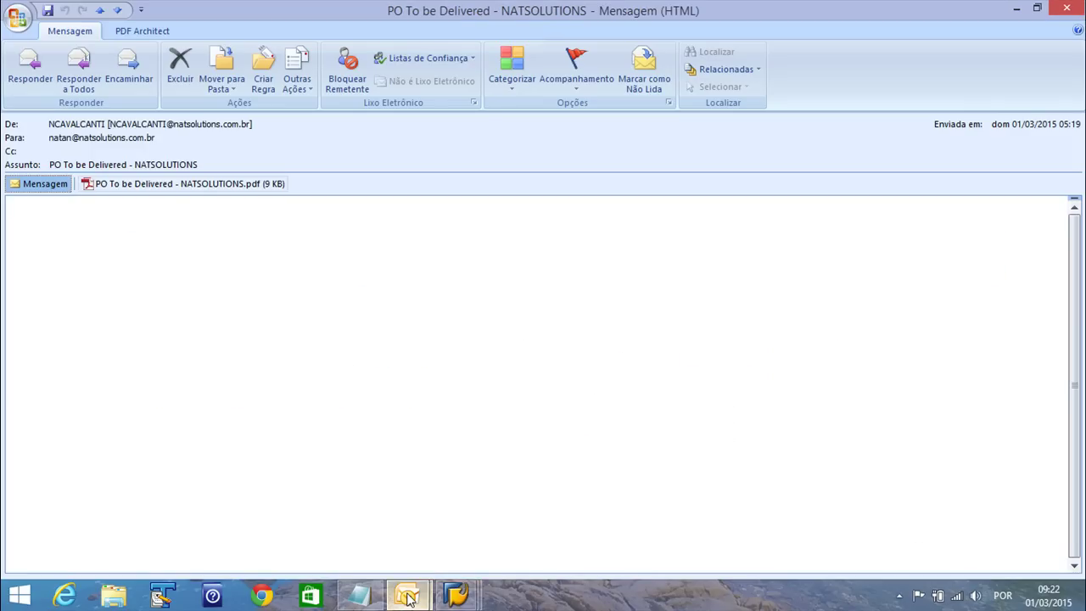
Switch to the Outlook Caixa de Entrada inbox and reopen the PO To be Delivered PDF attachment
mouse_move(408, 598)
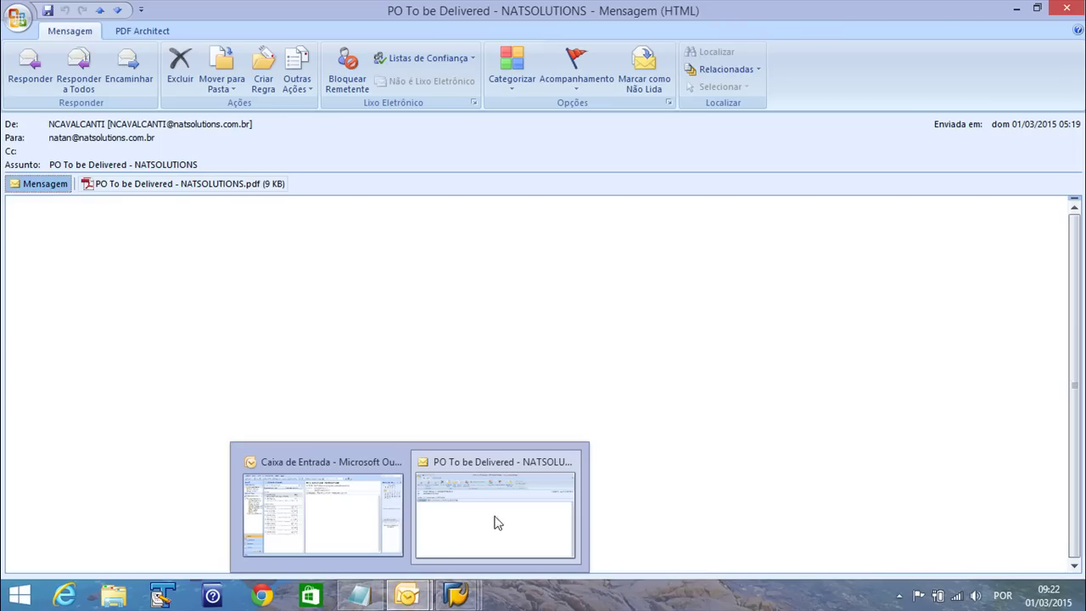
click(446, 546)
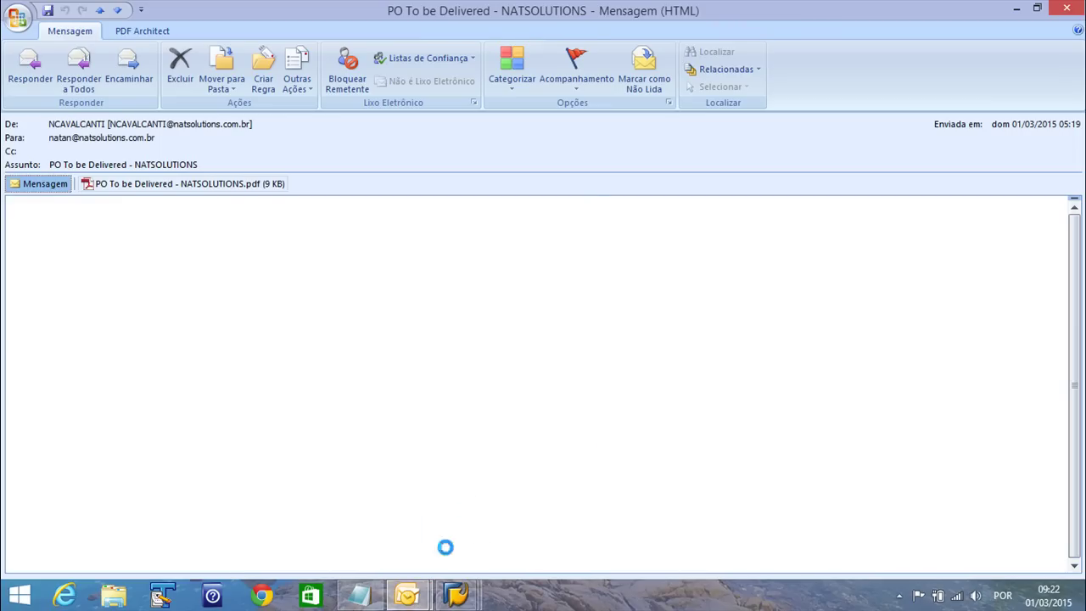
click(362, 506)
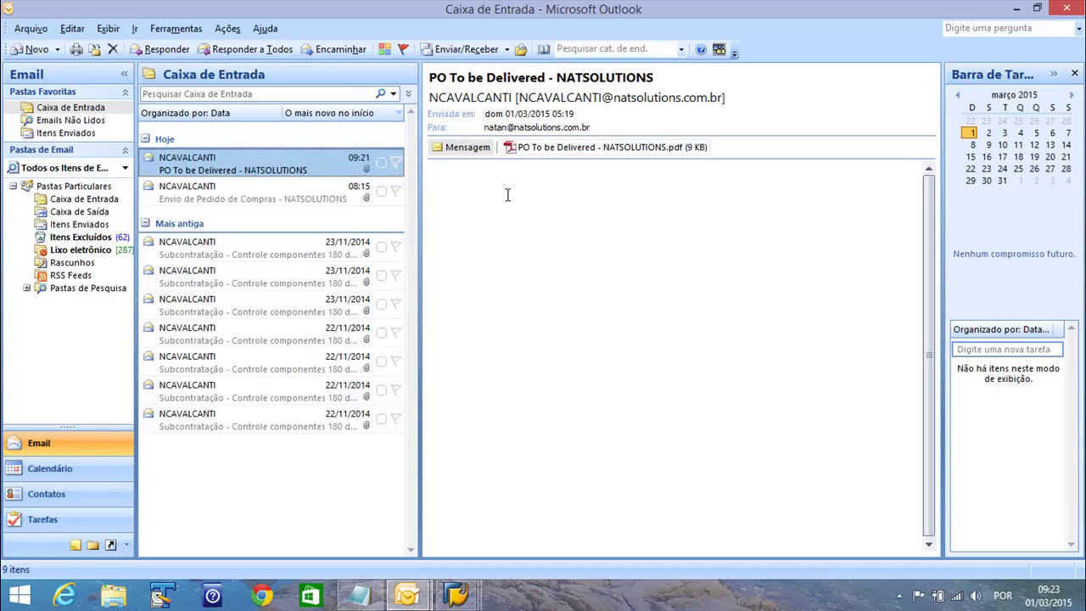
click(581, 151)
double_click(580, 151)
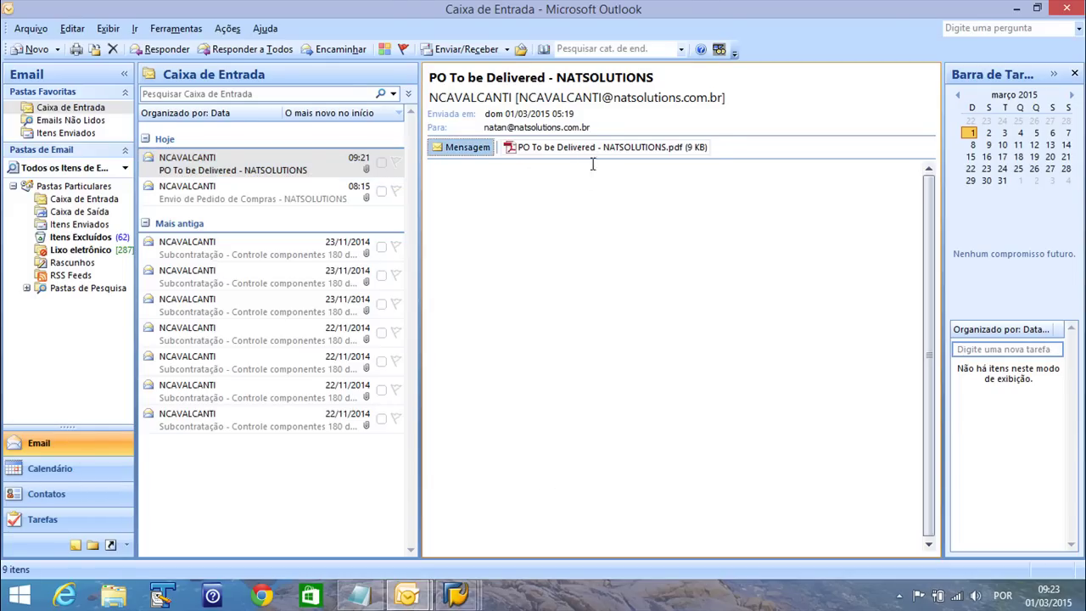